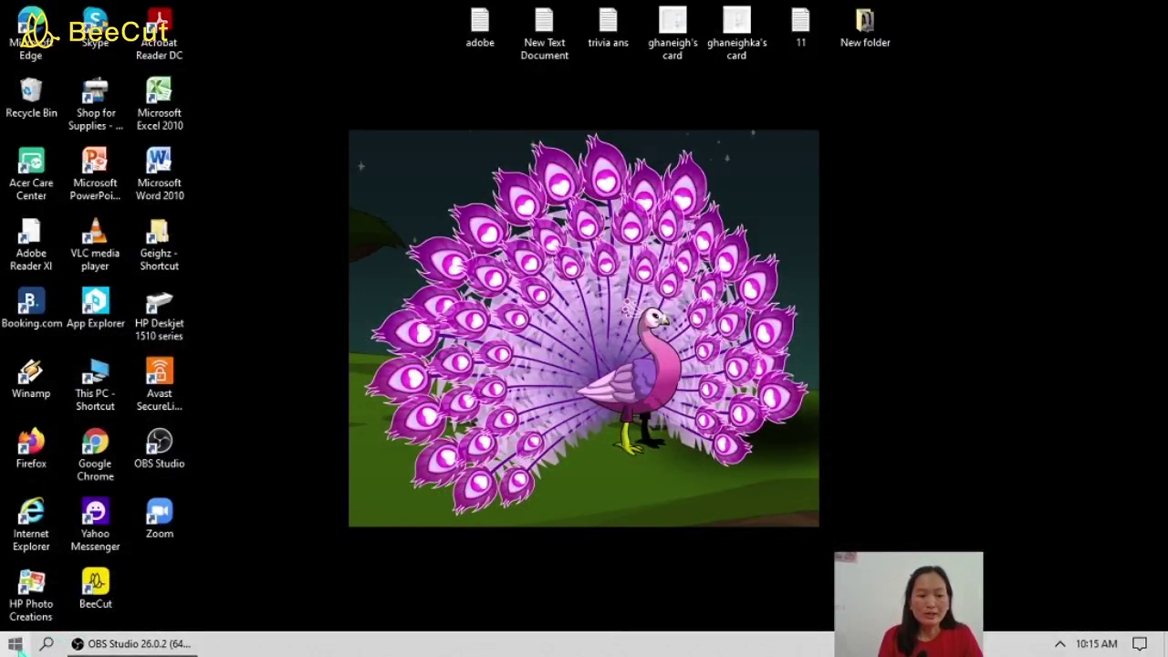
- Find the Photos app through the Windows search and launch it
left_click(47, 644)
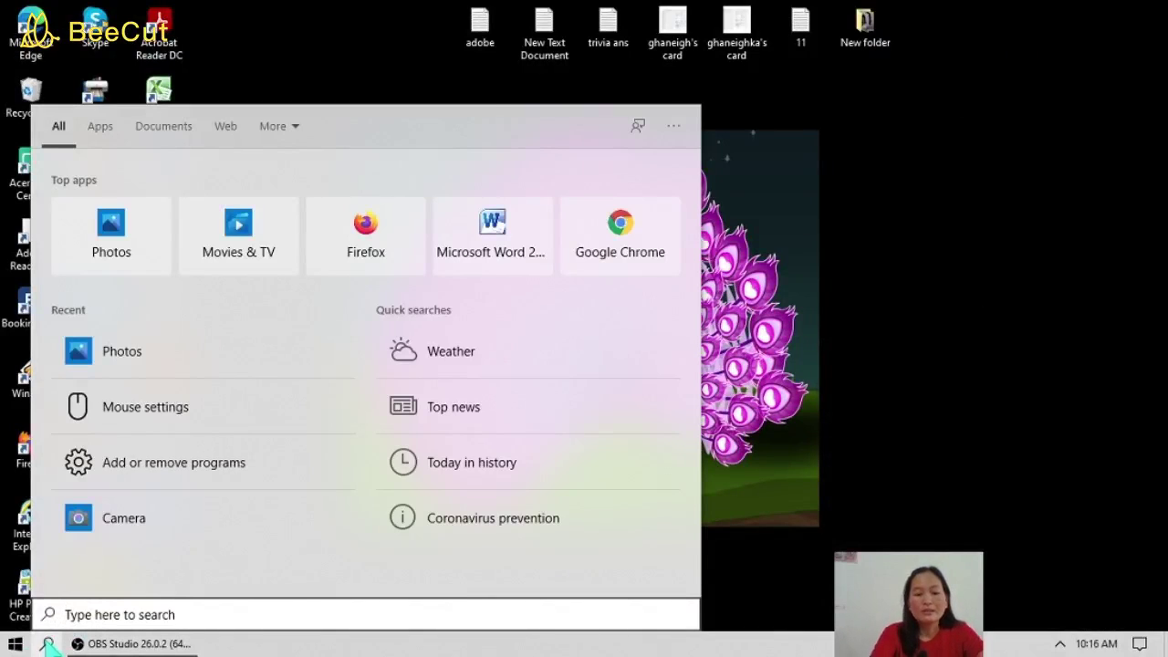
type("pho")
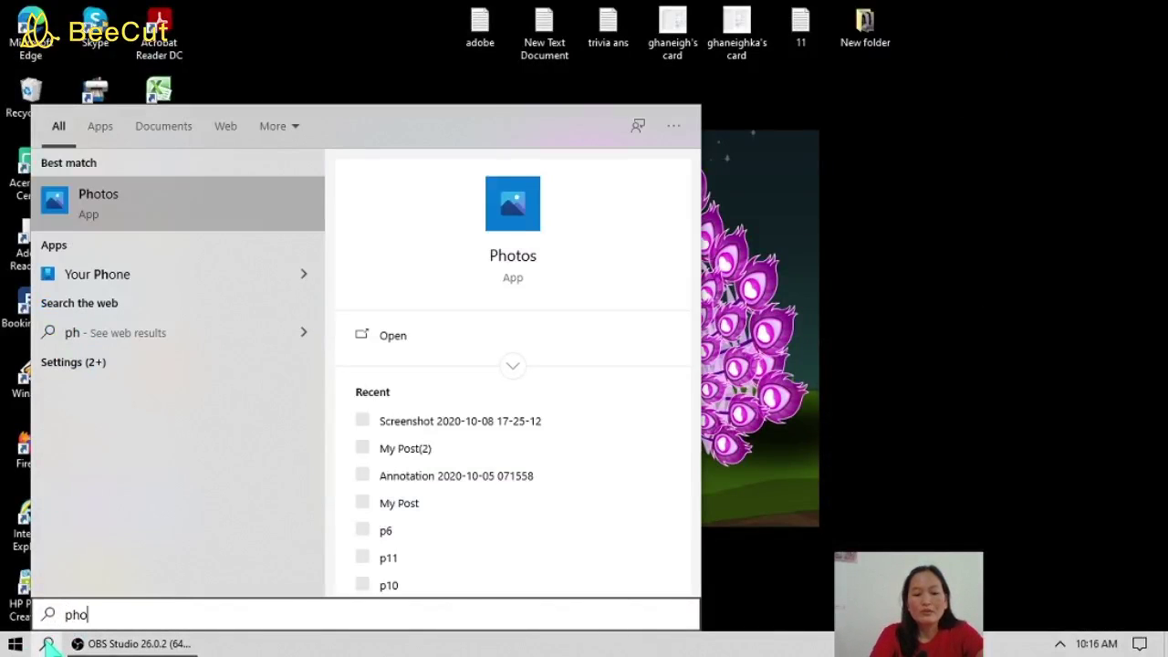
type("tos")
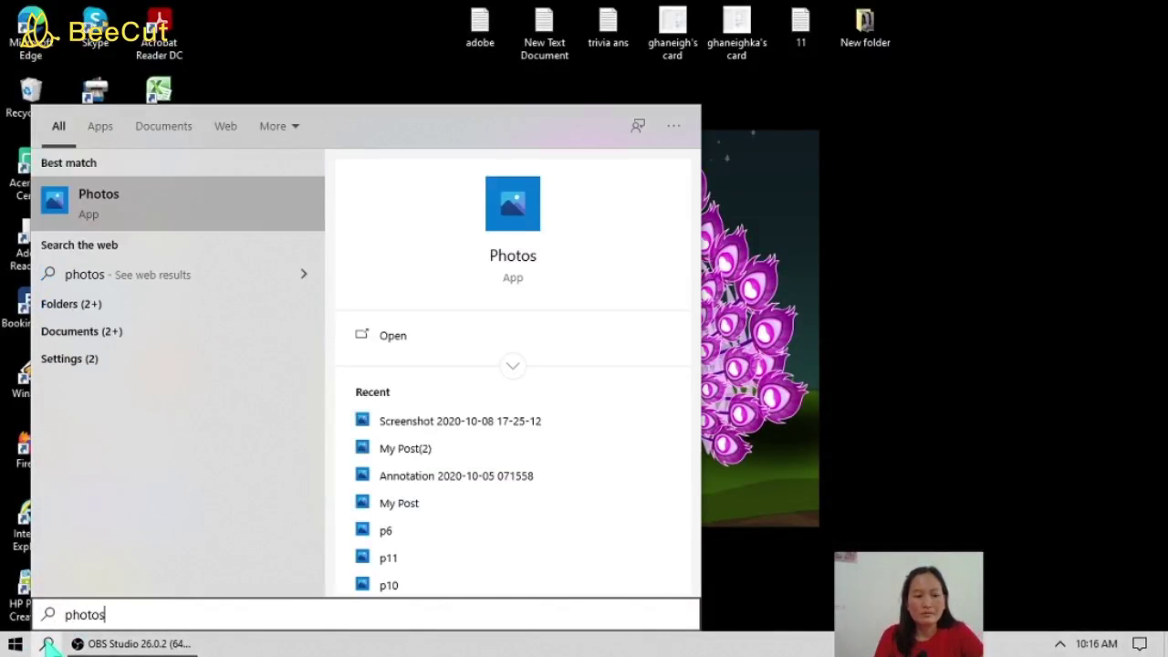
left_click(230, 217)
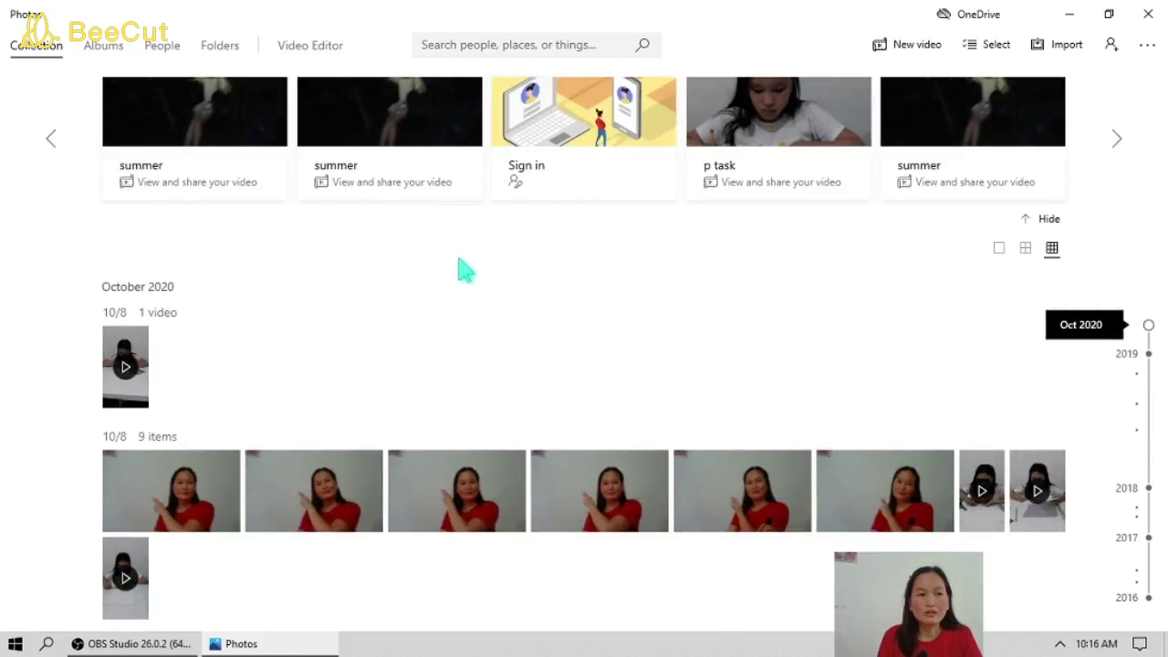
- Browse the photo collection and switch to the Video Editor
scroll(483, 378, "down", 2)
scroll(483, 379, "down", 2)
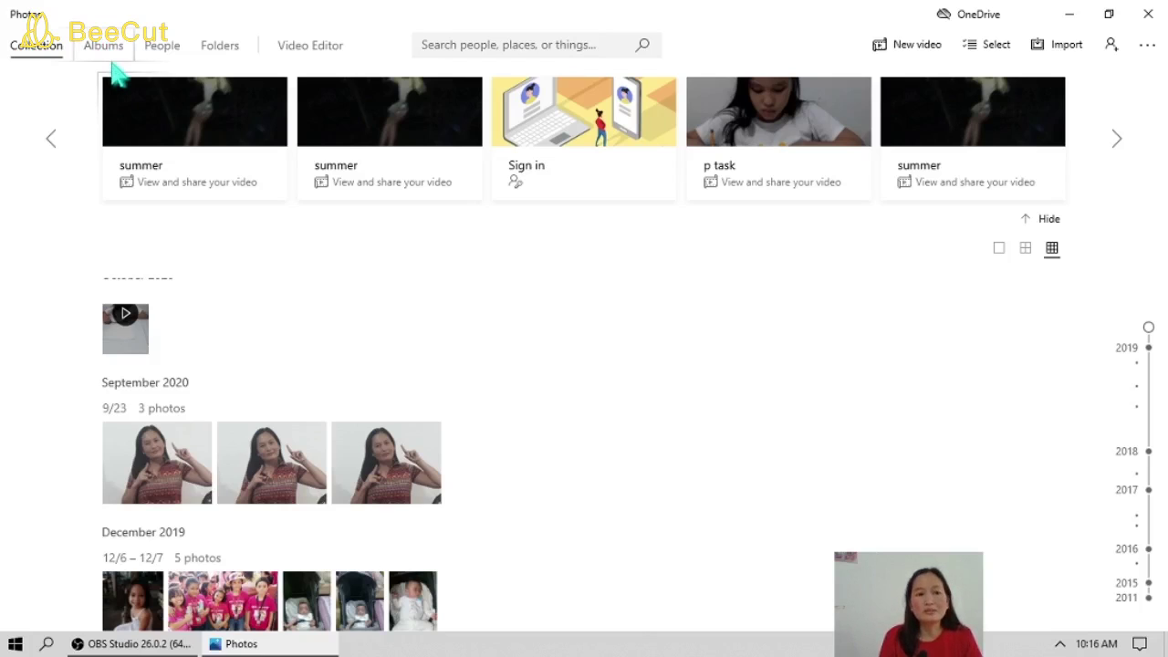
mouse_move(271, 209)
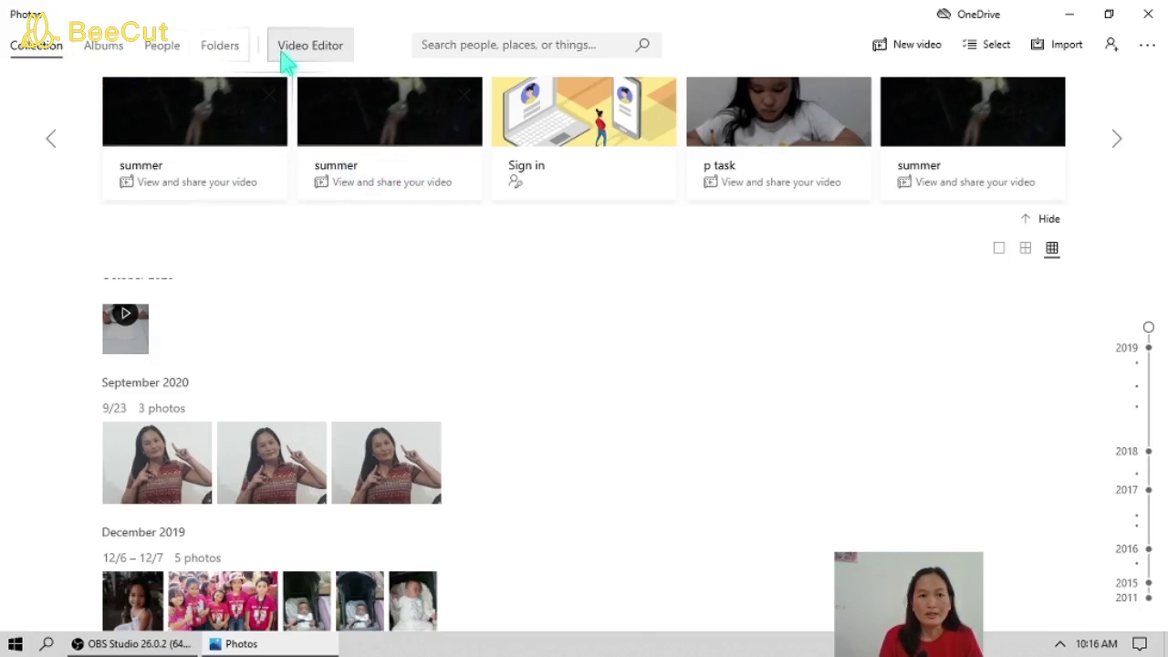
left_click(337, 67)
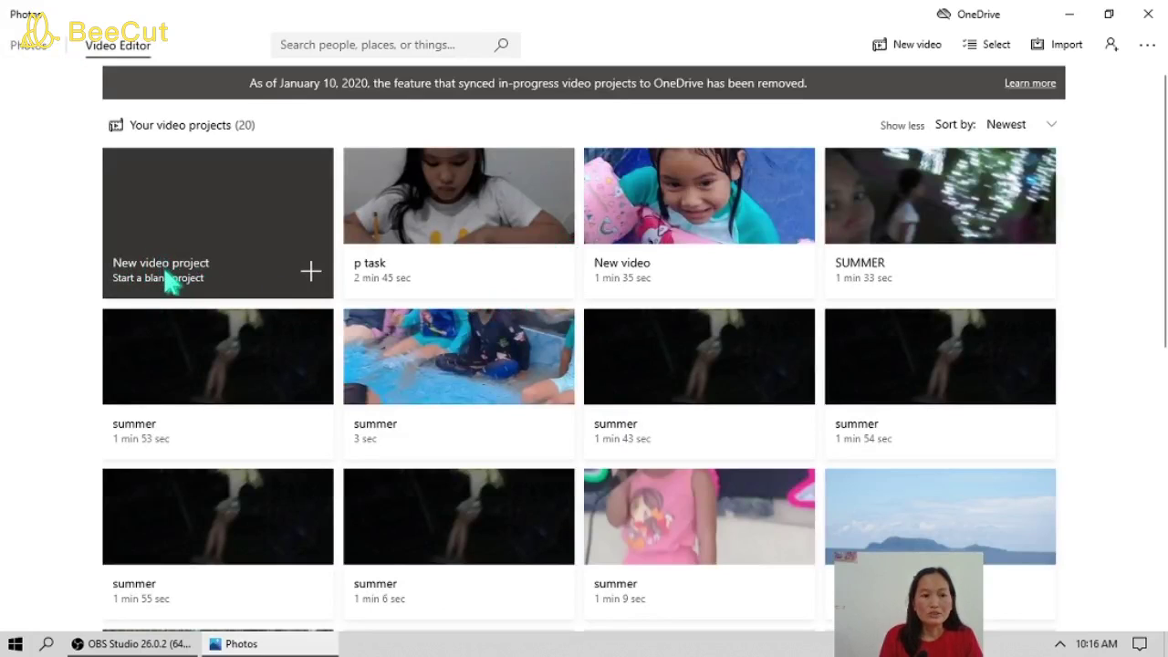
- Start a blank new video project and name it "summer"
left_click(305, 272)
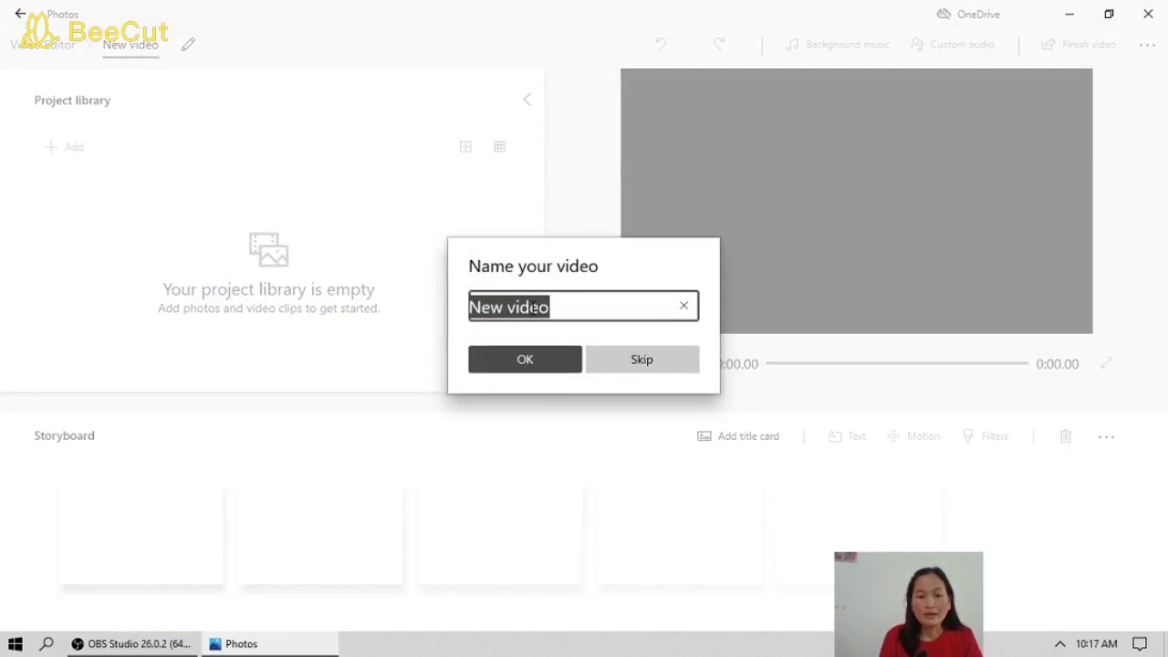
left_click(565, 305)
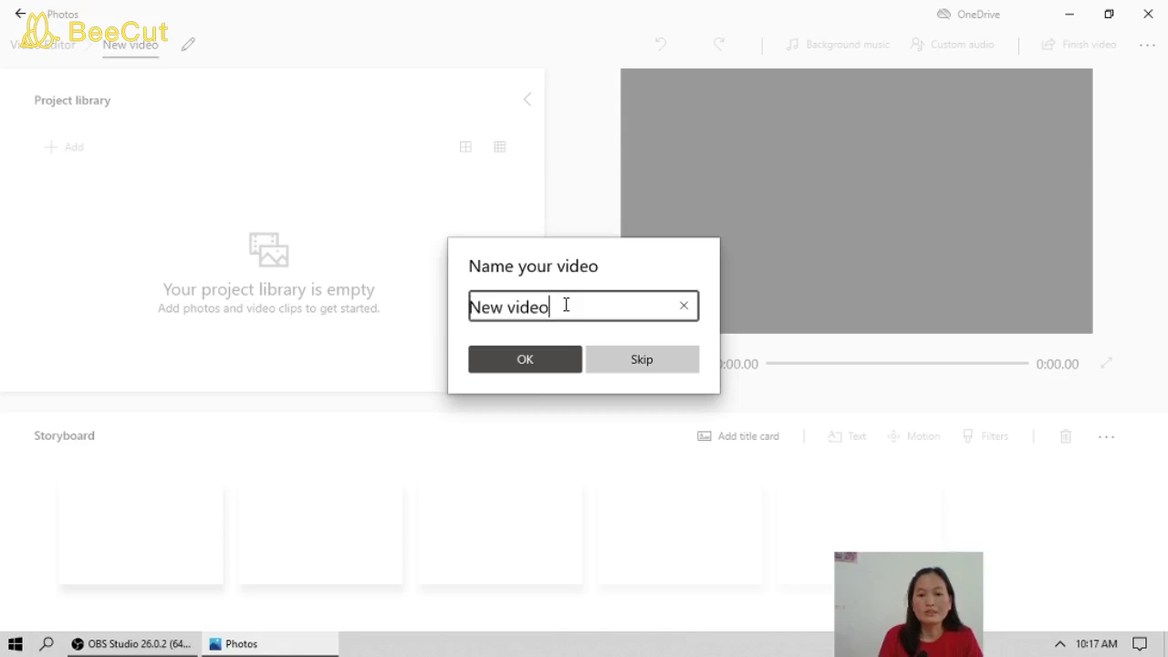
key("BackSpace")
key("BackSpace")
key("BackSpace")
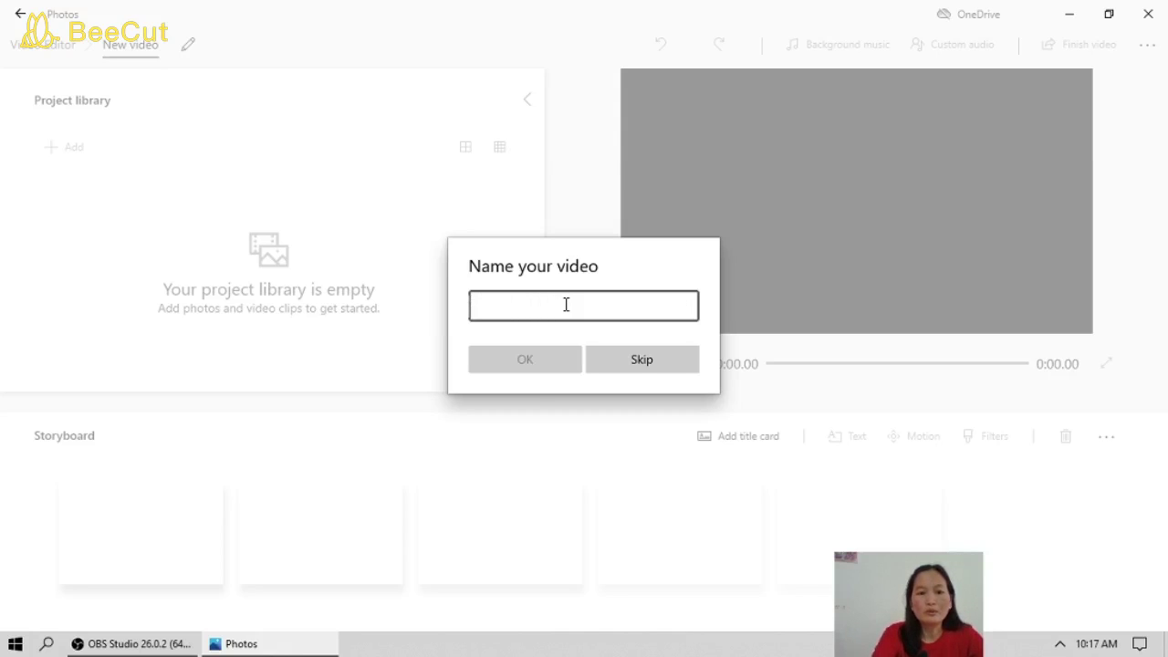
type("summer")
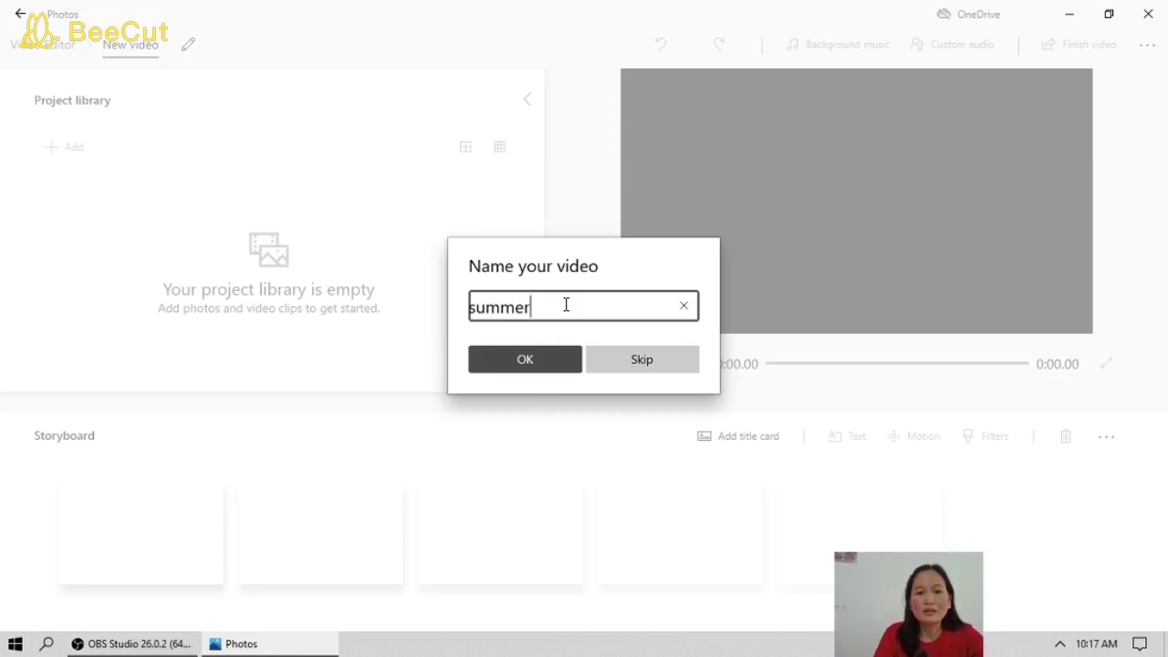
left_click(557, 363)
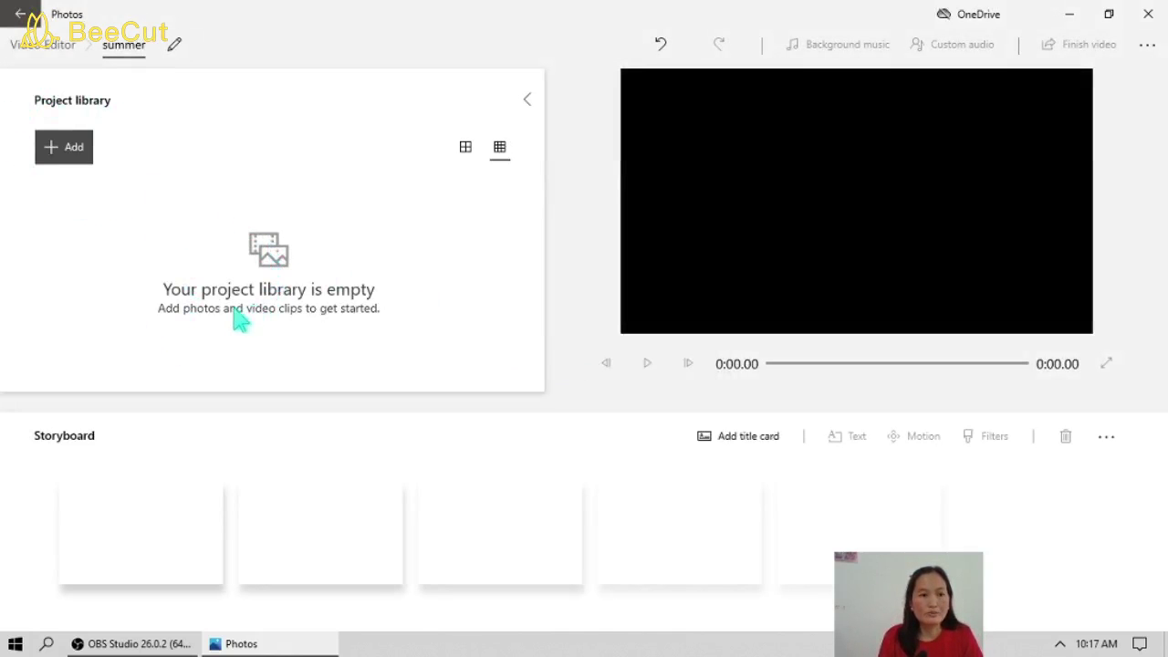
- Import the clips 20180503_191946, 20181201_155821 and 20190401_172149 from the PC's sample video folder into the project library
left_click(60, 156)
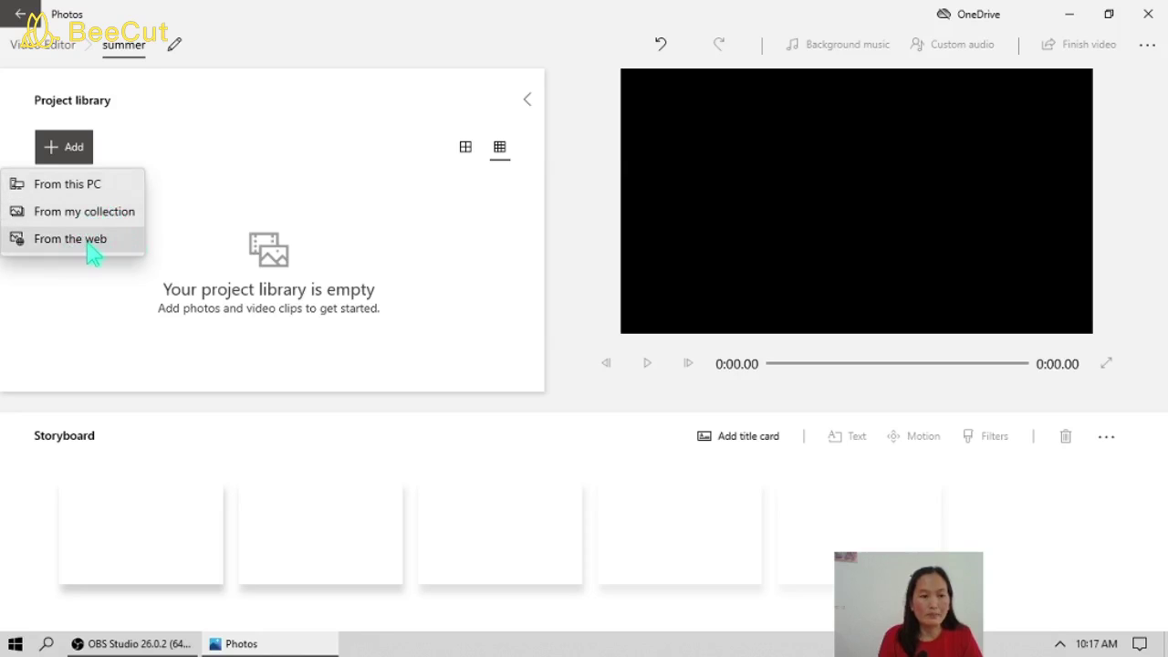
left_click(91, 188)
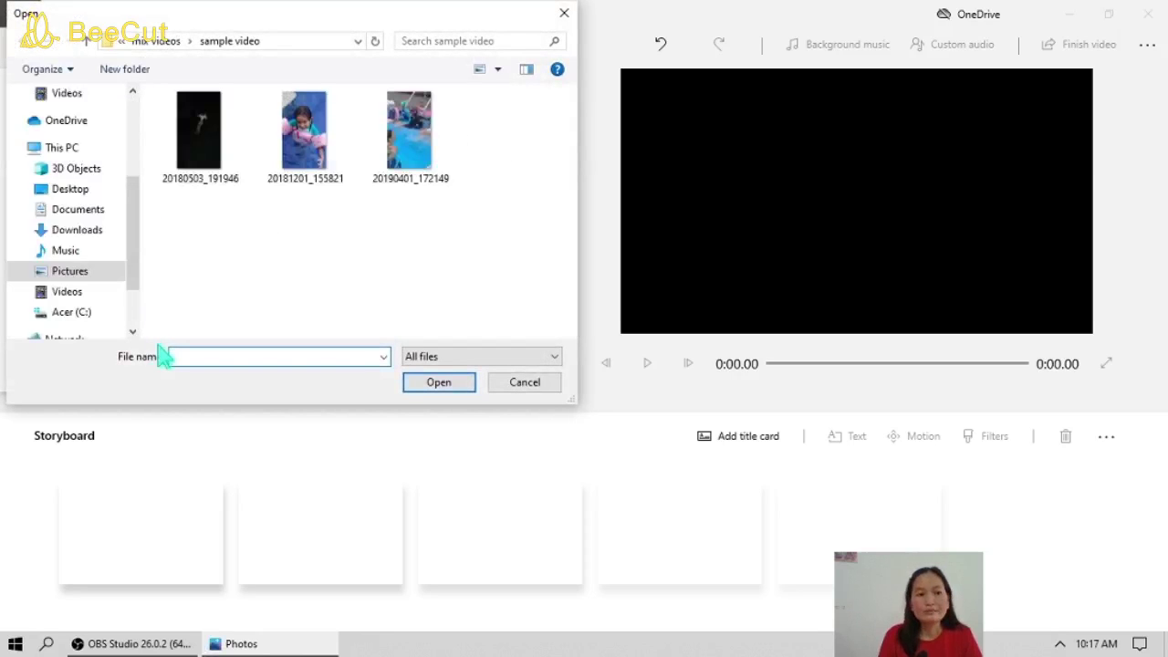
scroll(122, 264, "up", 3)
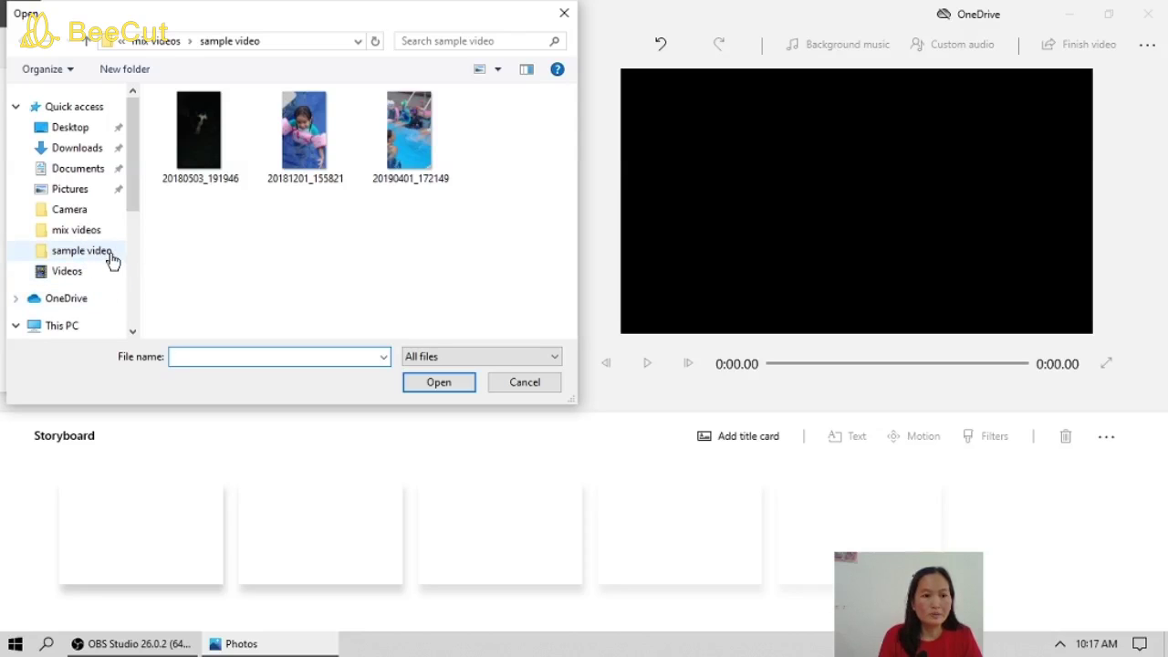
left_click(108, 253)
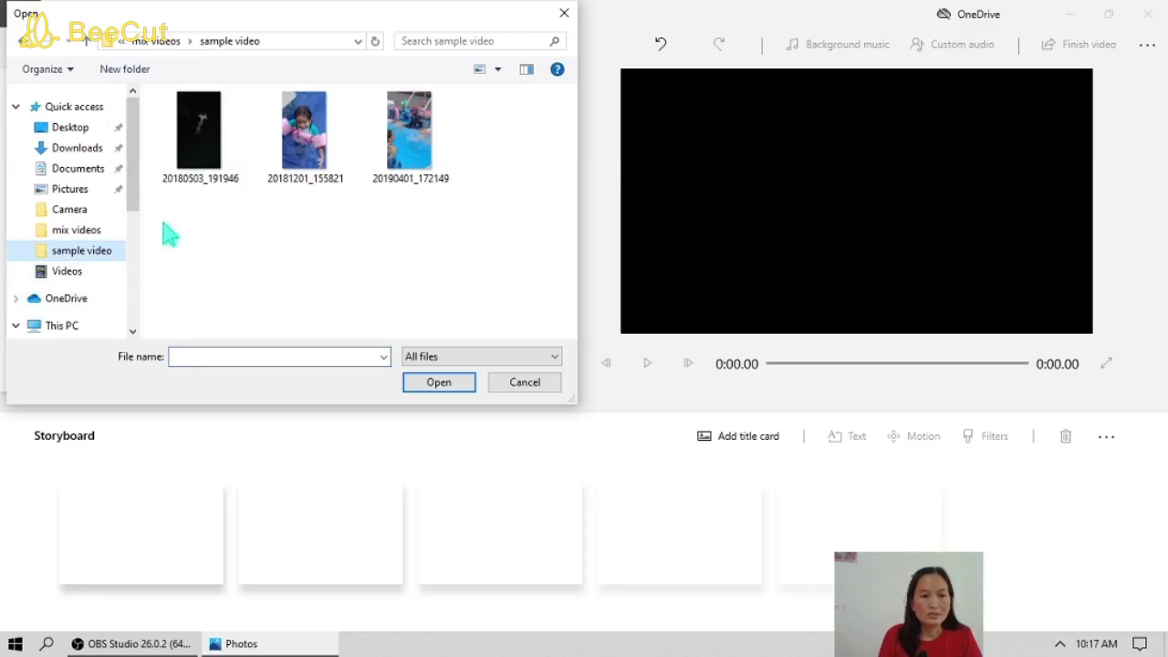
left_click(195, 165)
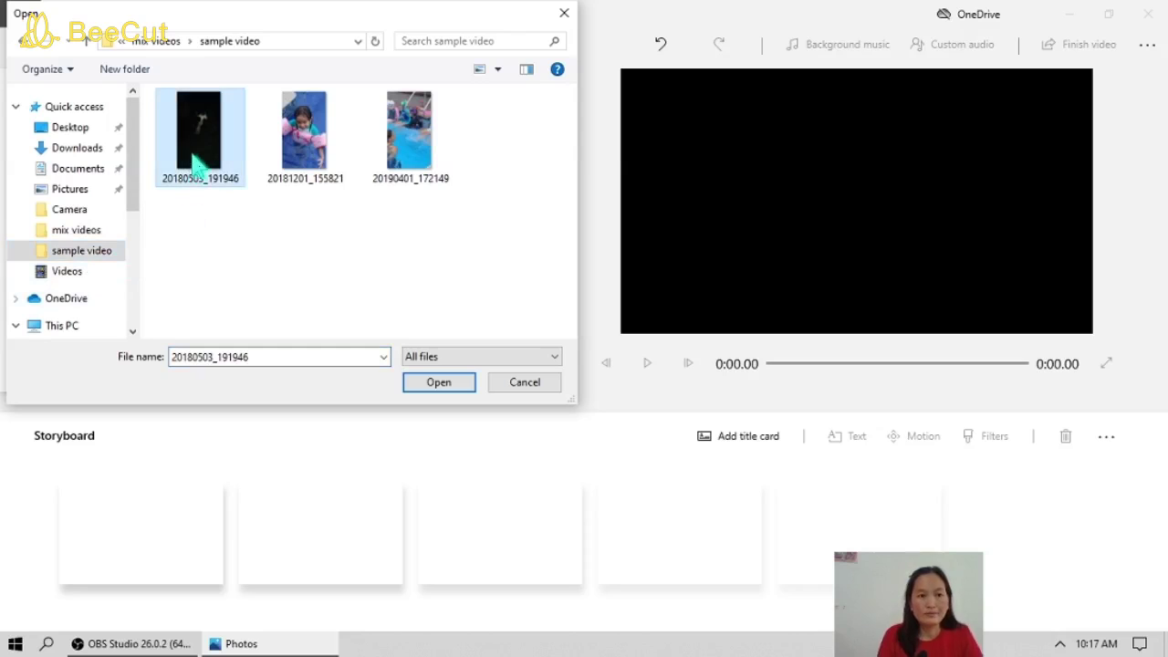
left_click(303, 137, "ctrl")
left_click(436, 170, "ctrl")
left_click(452, 383)
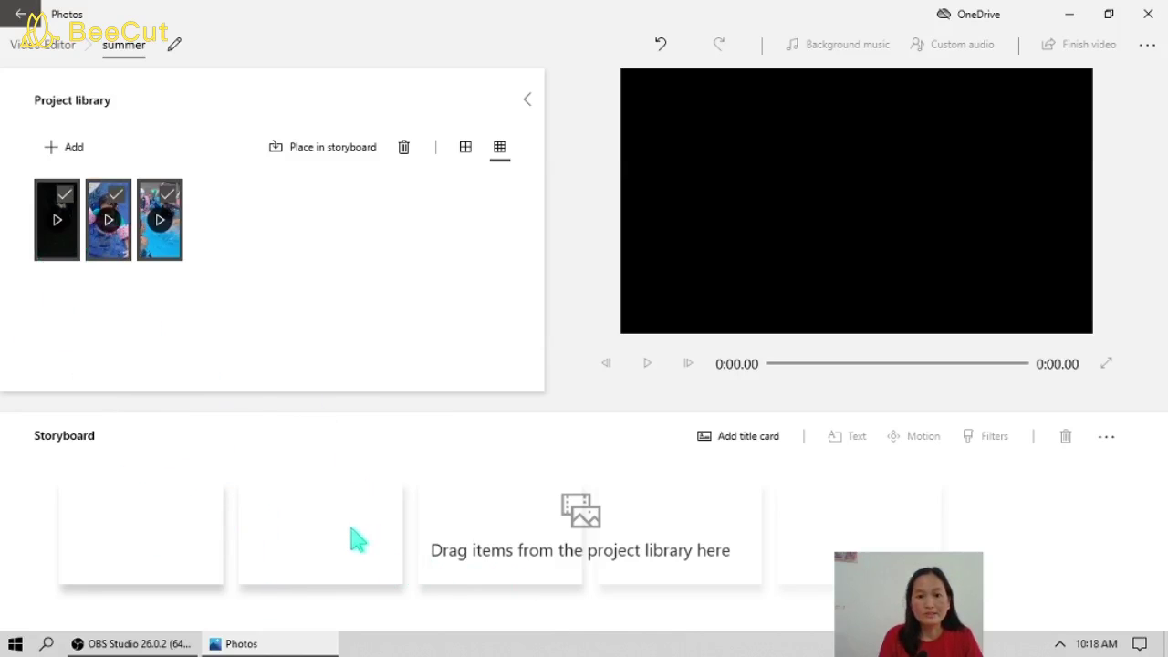
- Add a title card to the storyboard
left_click(761, 449)
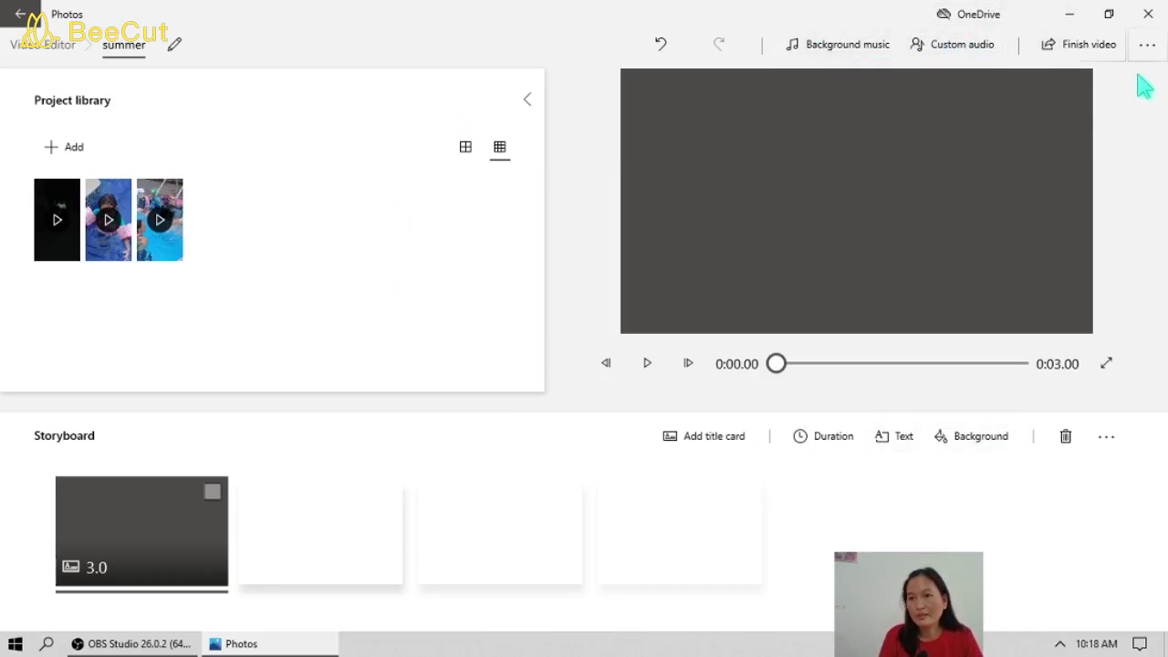
- Preview the Adventure, Classic, Electric and Joy themes for the project and close the theme selection without applying any
left_click(1149, 47)
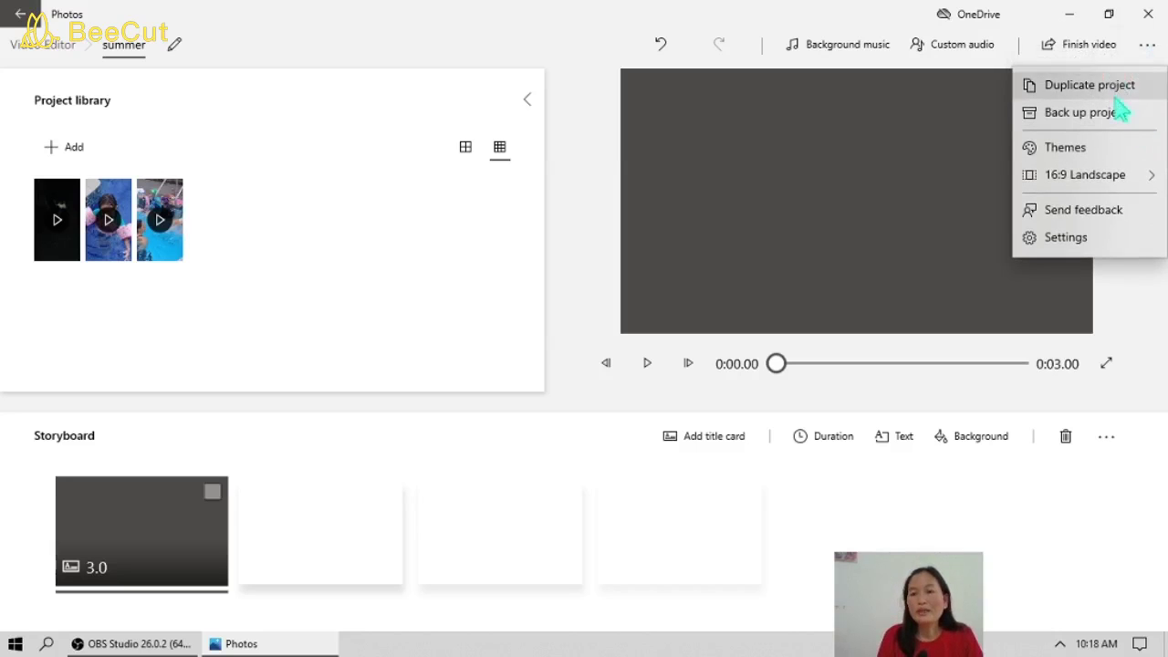
left_click(1066, 154)
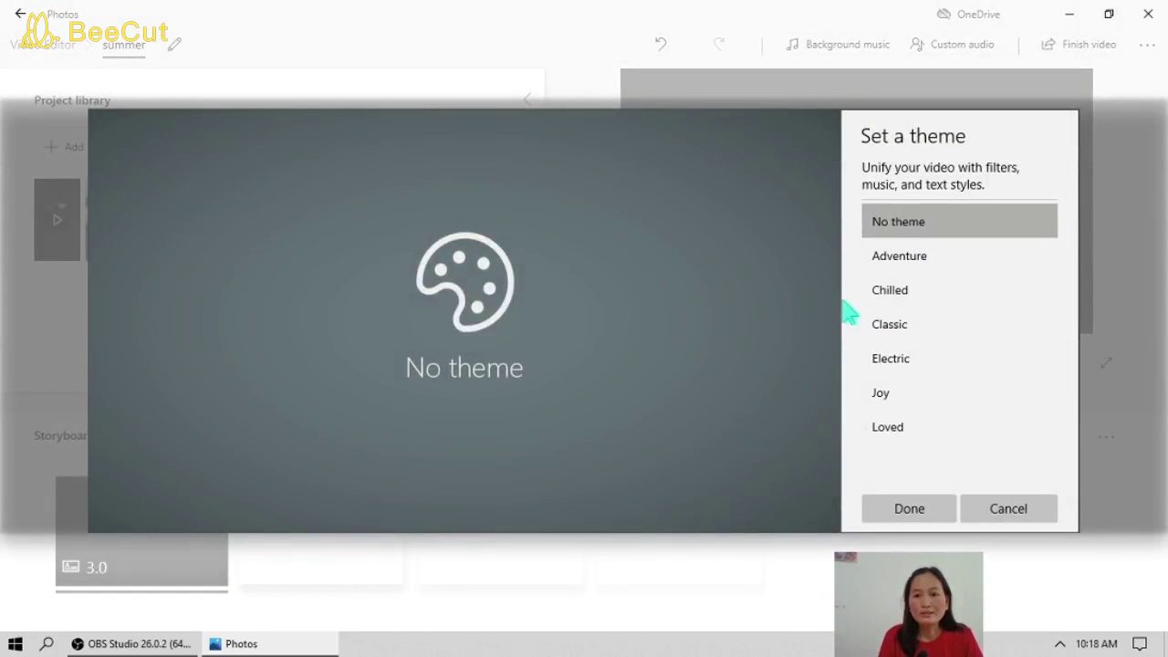
left_click(918, 259)
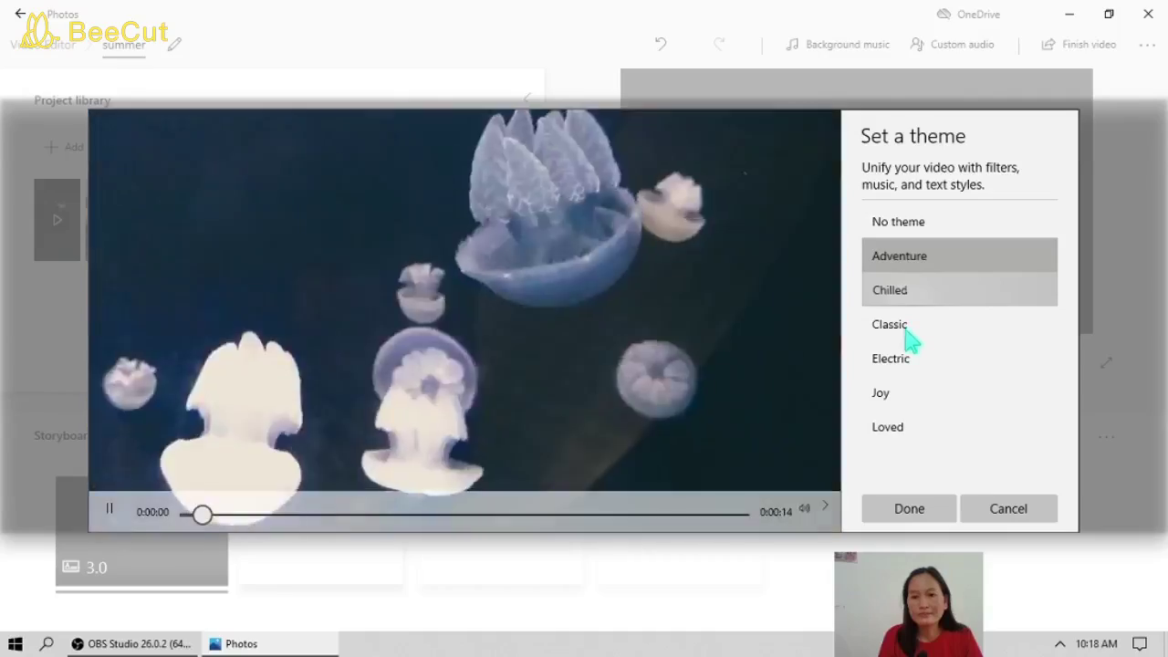
left_click(908, 331)
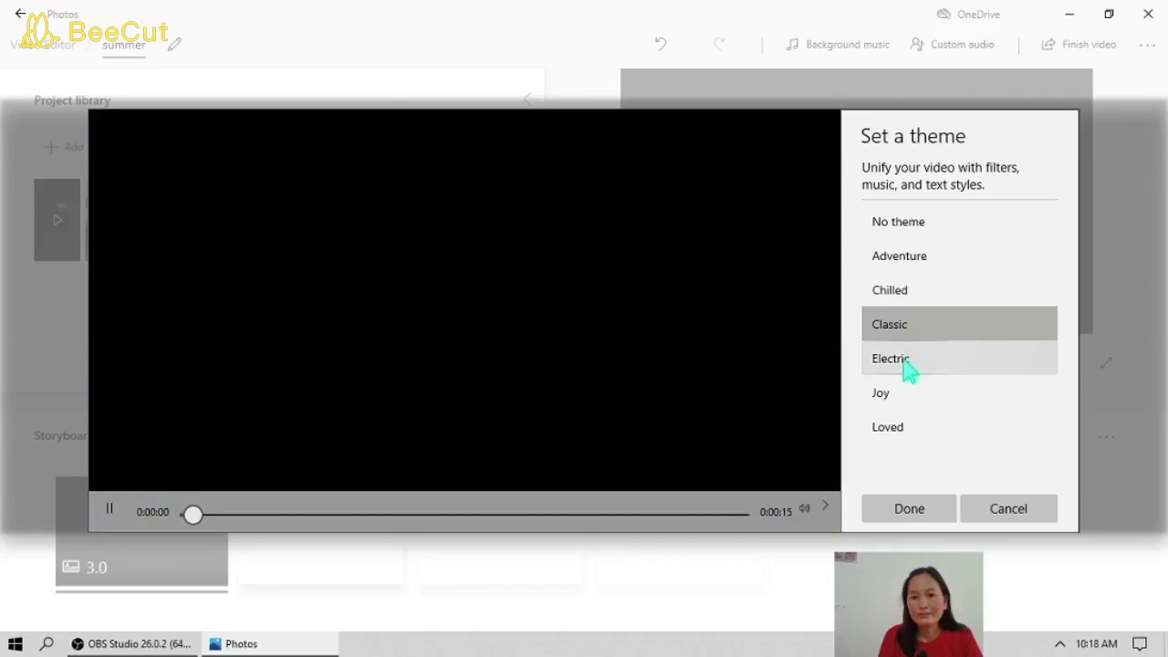
left_click(910, 365)
left_click(890, 402)
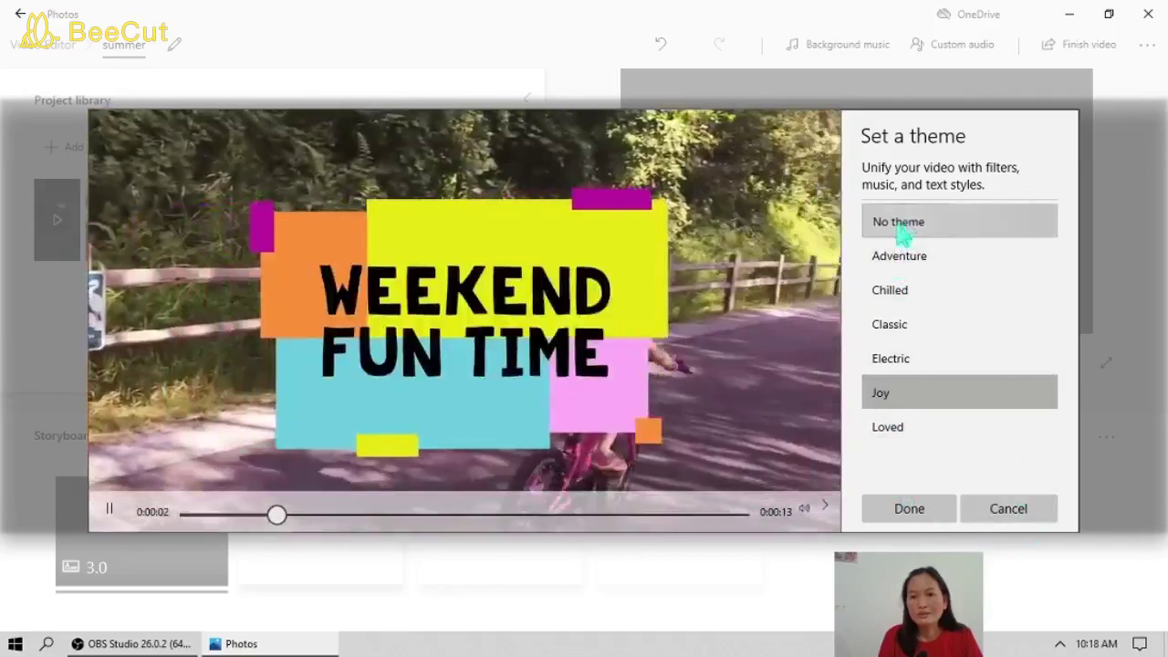
left_click(900, 227)
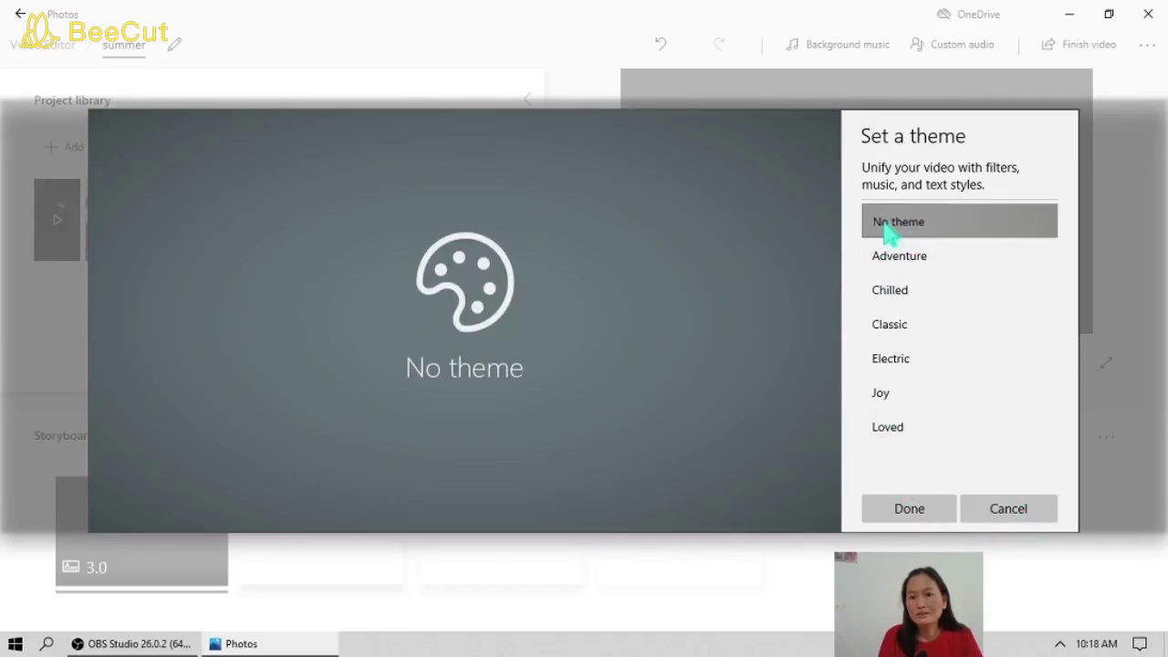
left_click(1007, 515)
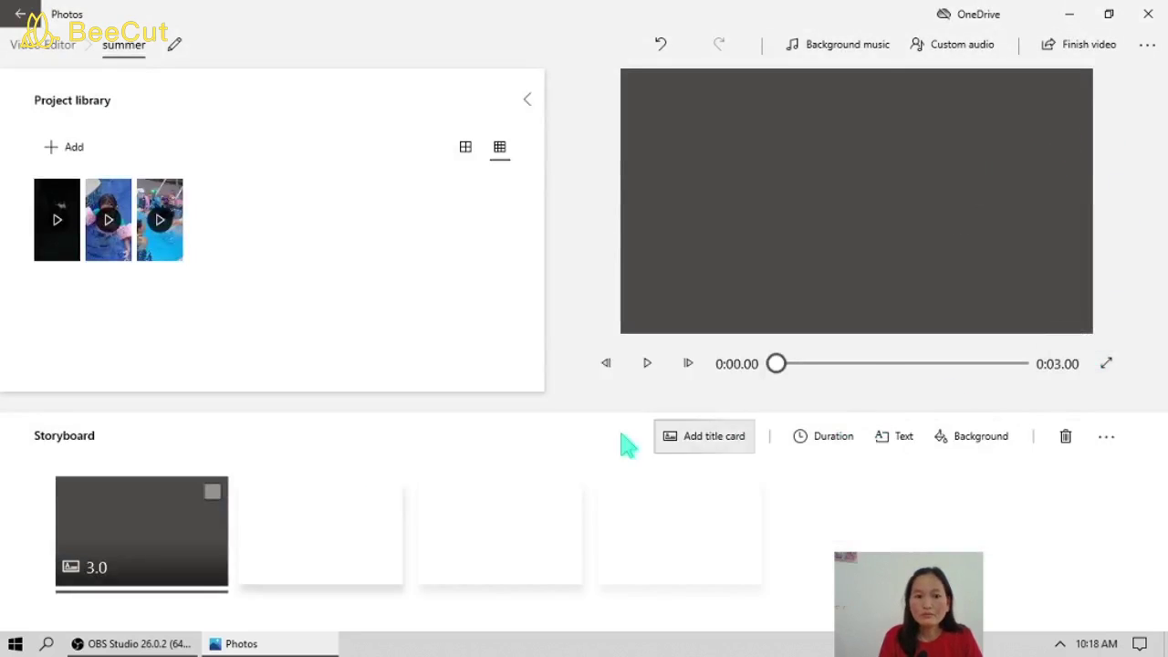
- Replace the title card's placeholder text with "Summer ADVENTURE"
left_click(876, 442)
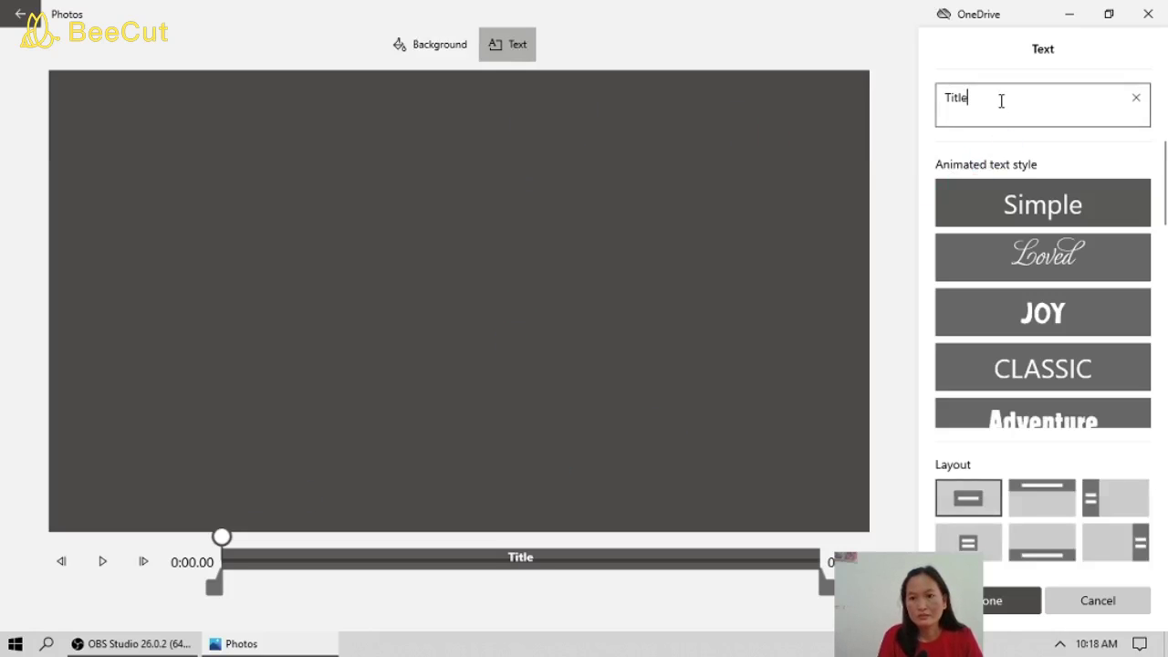
key("BackSpace")
key("BackSpace")
key("BackSpace")
key("BackSpace")
key("BackSpace")
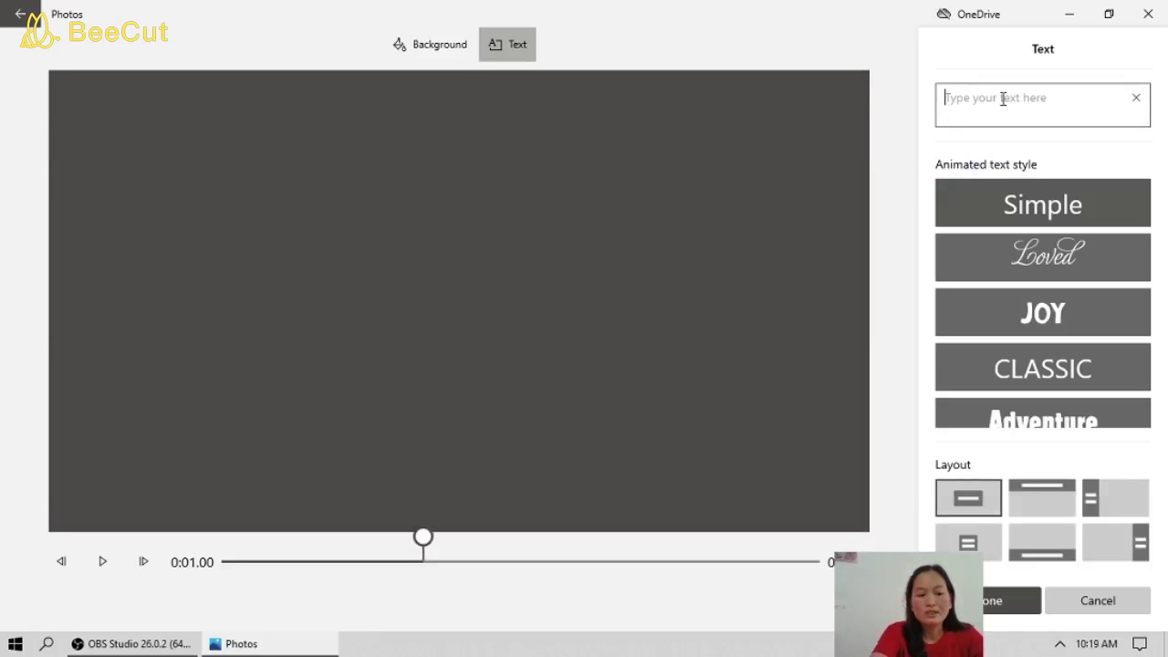
type("Summer")
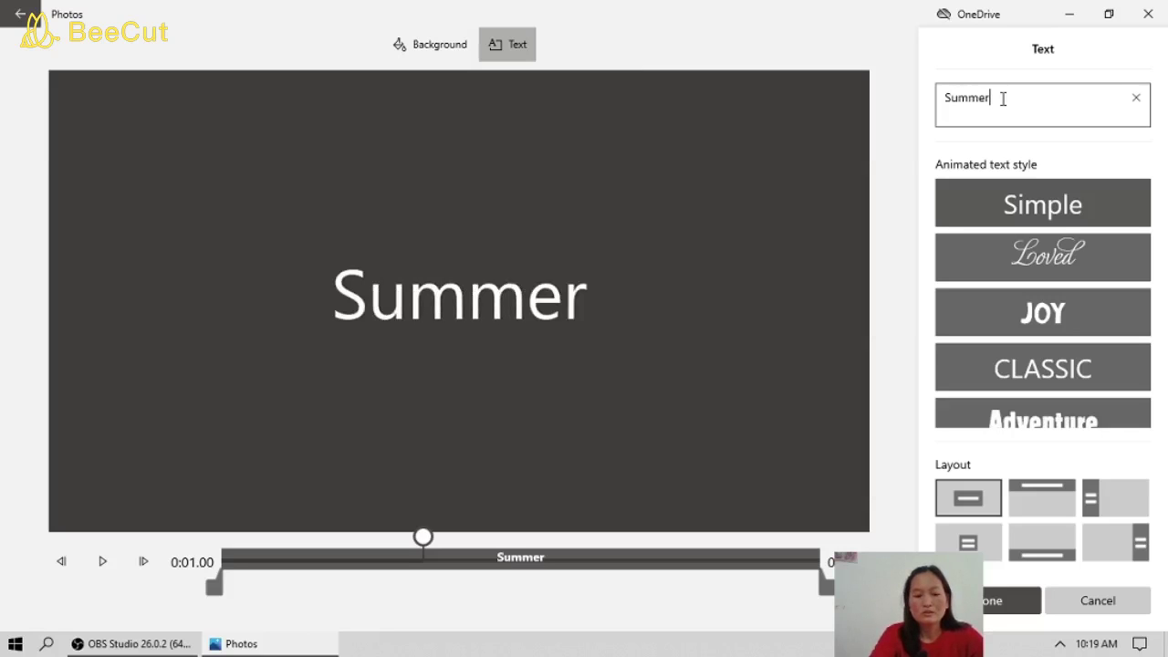
key("Caps_Lock")
type("A")
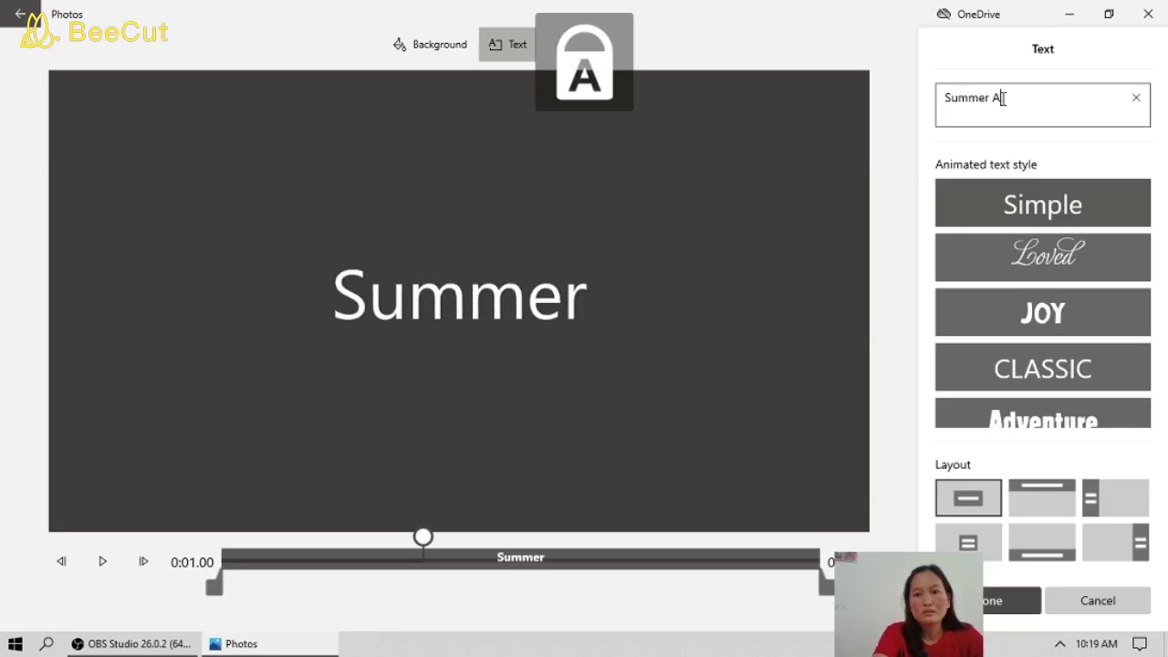
type("DVE")
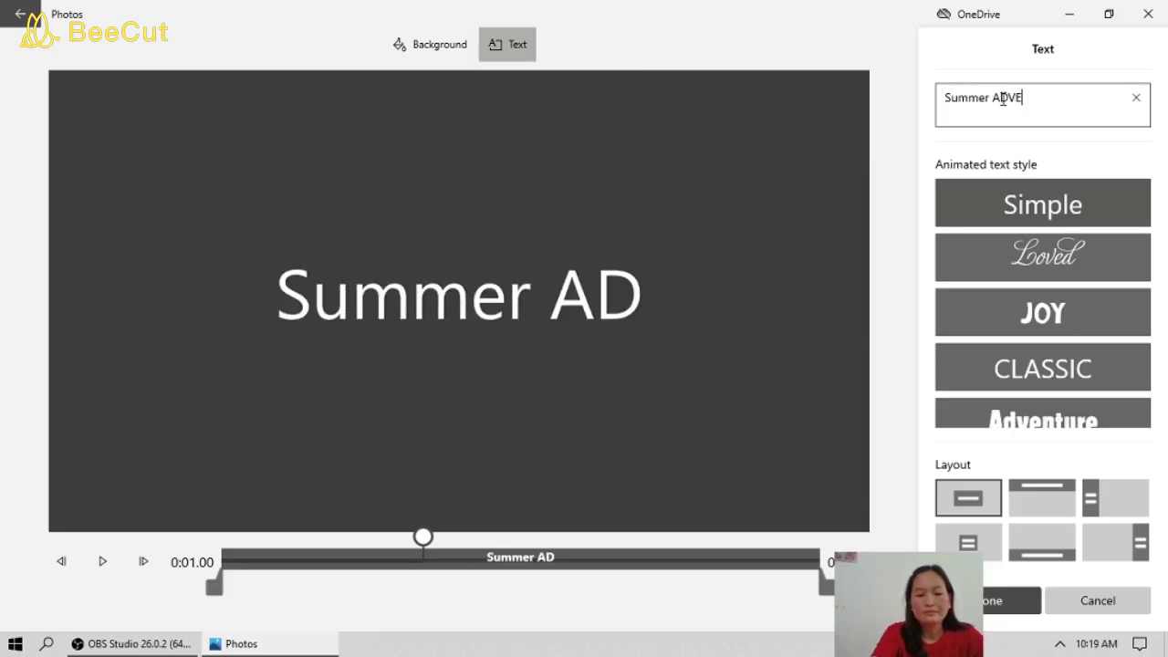
type("NTURE")
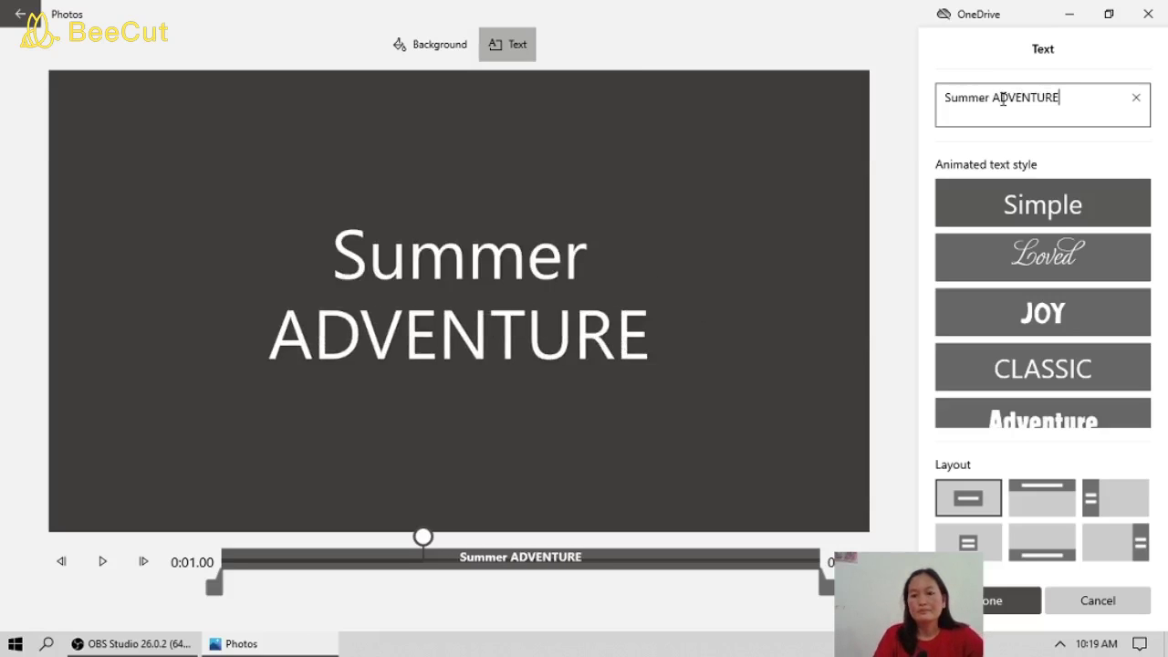
- Correct the capitalisation of the title card's second word so the text reads "Summer Adventure"
key("BackSpace")
key("BackSpace")
key("BackSpace")
key("BackSpace")
key("BackSpace")
key("BackSpace")
key("BackSpace")
key("BackSpace")
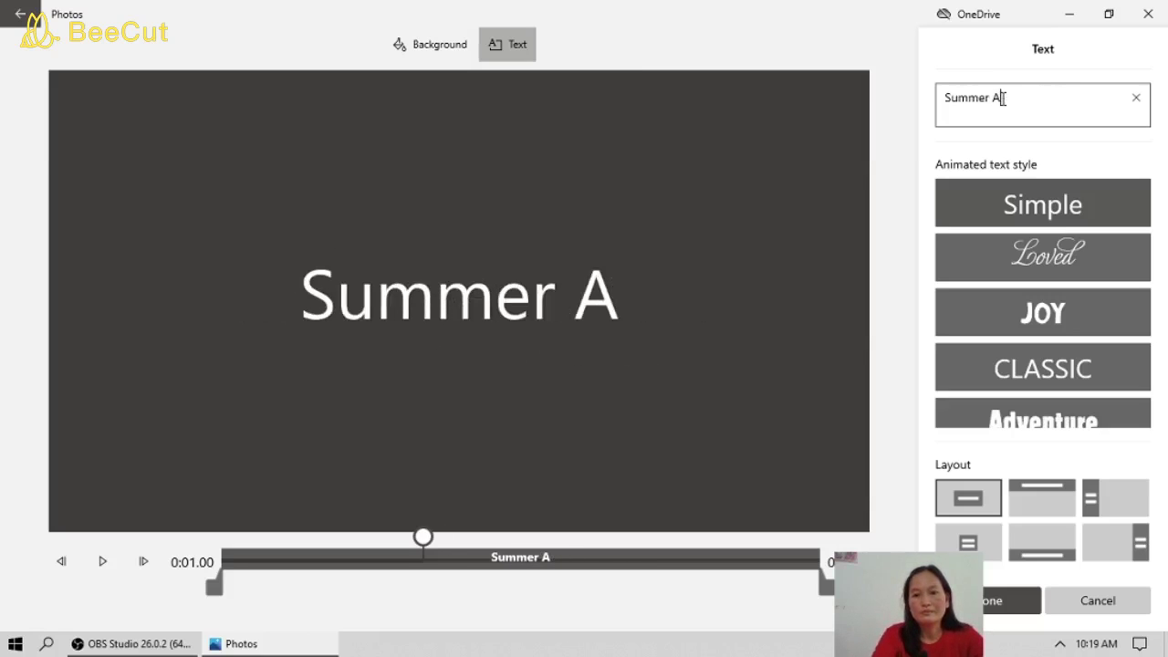
key("Caps_Lock")
type("dve")
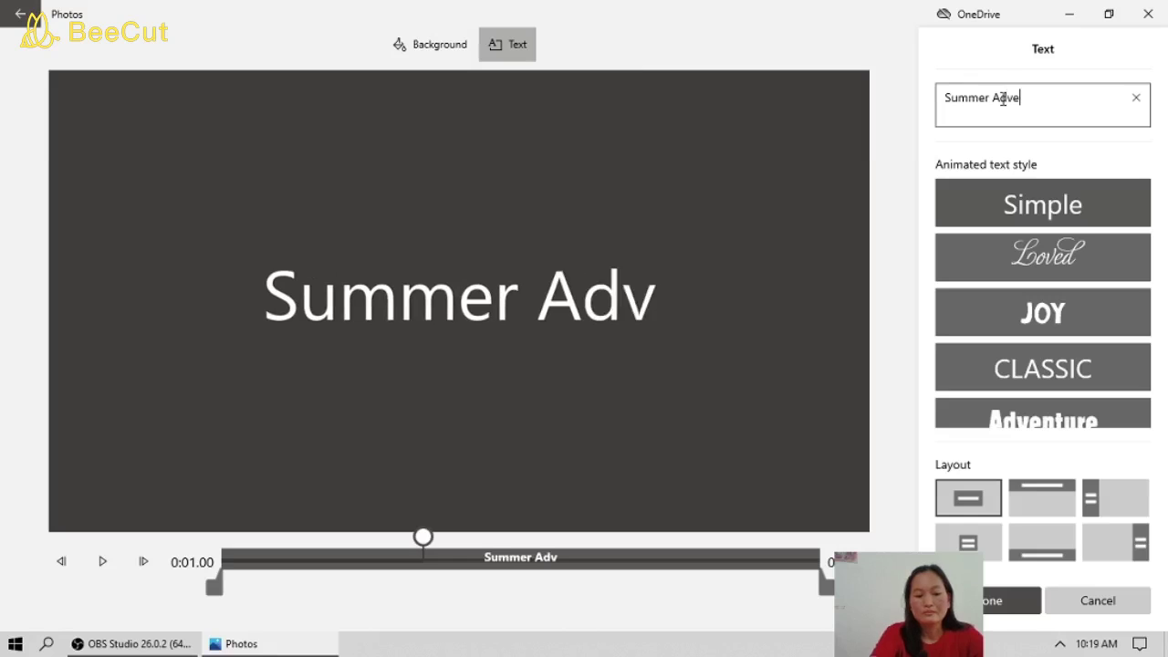
type("nture")
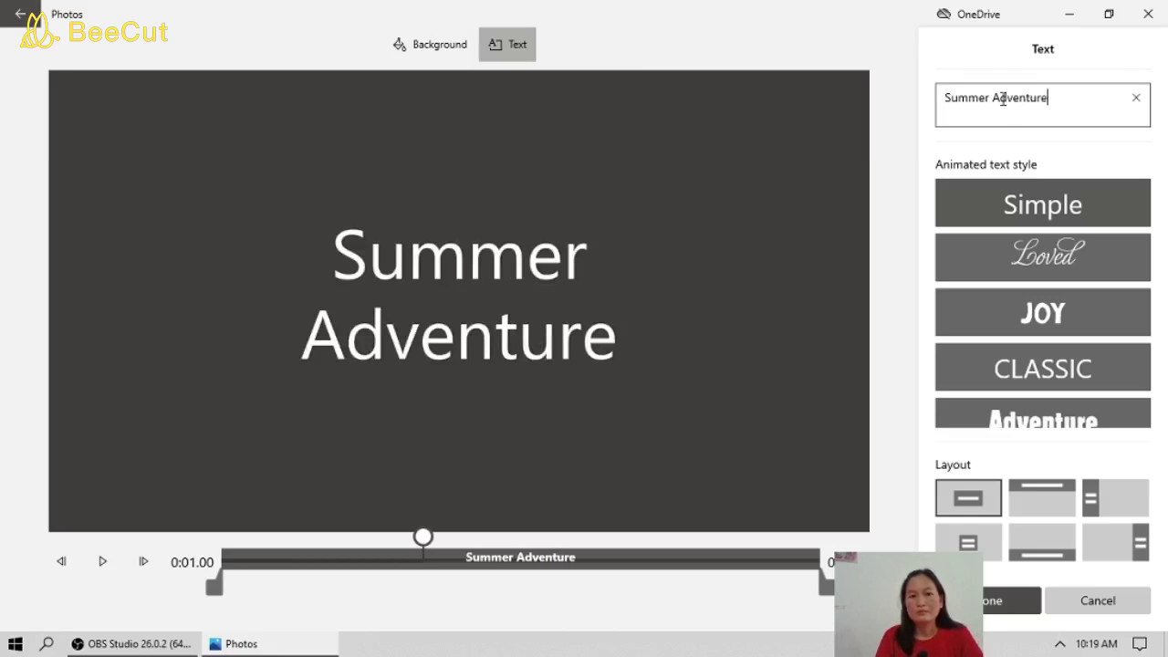
- Try the Loved animated text style on the title card, and apply the Adventure style instead
left_click(1058, 261)
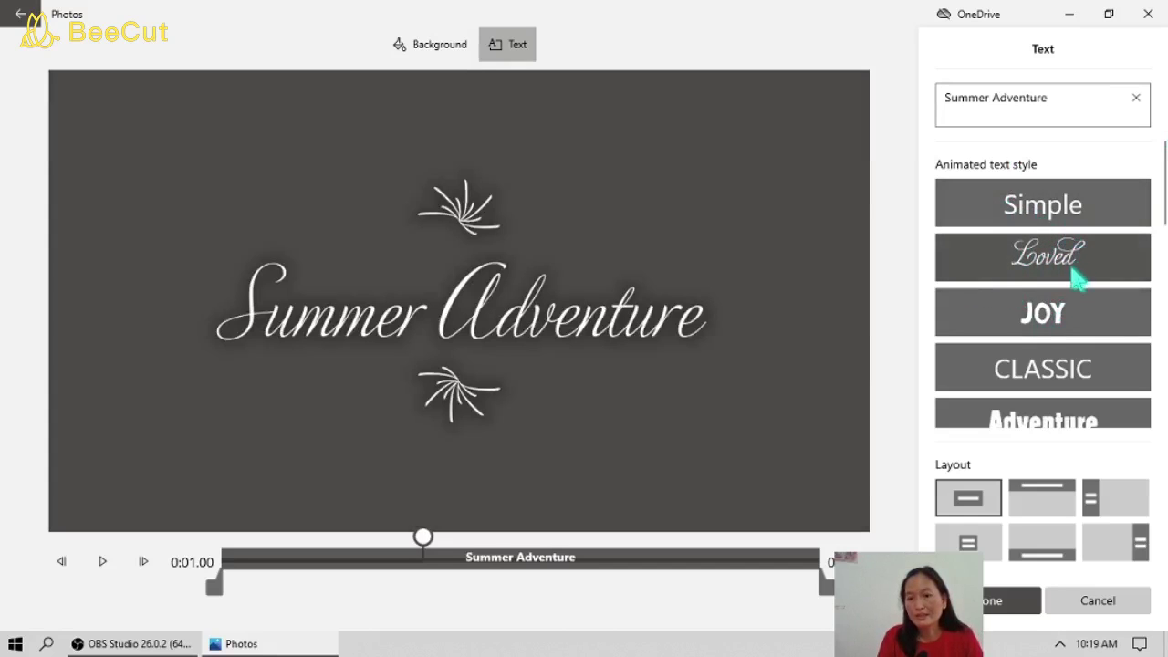
scroll(1048, 351, "down", 6)
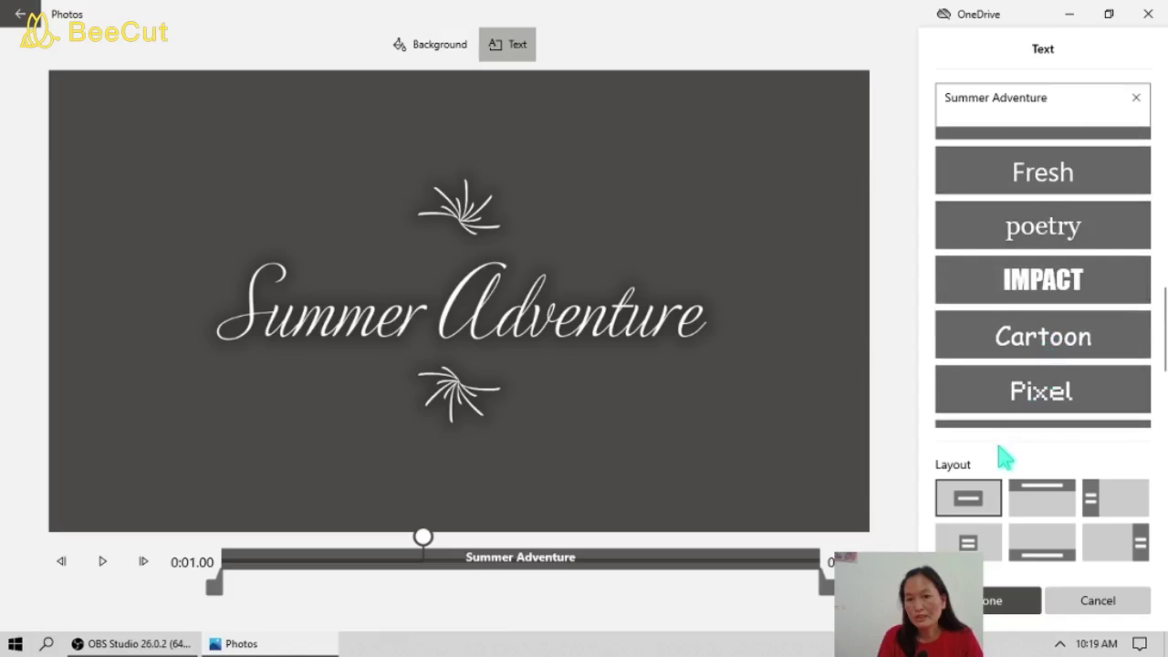
scroll(1063, 287, "up", 3)
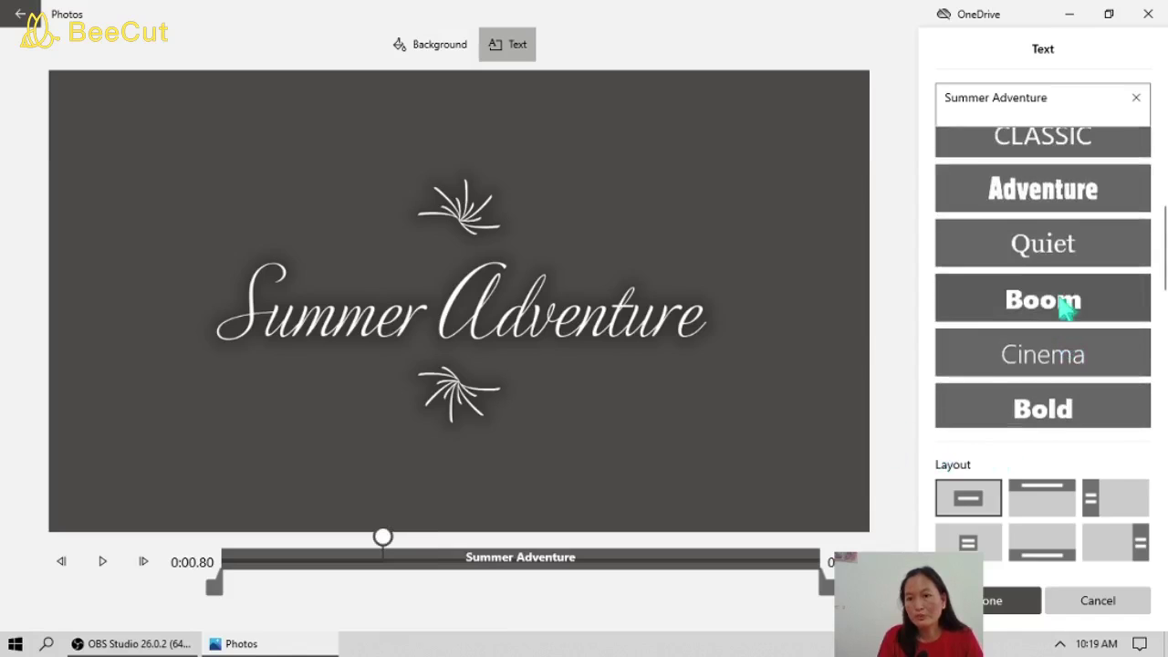
left_click(1043, 215)
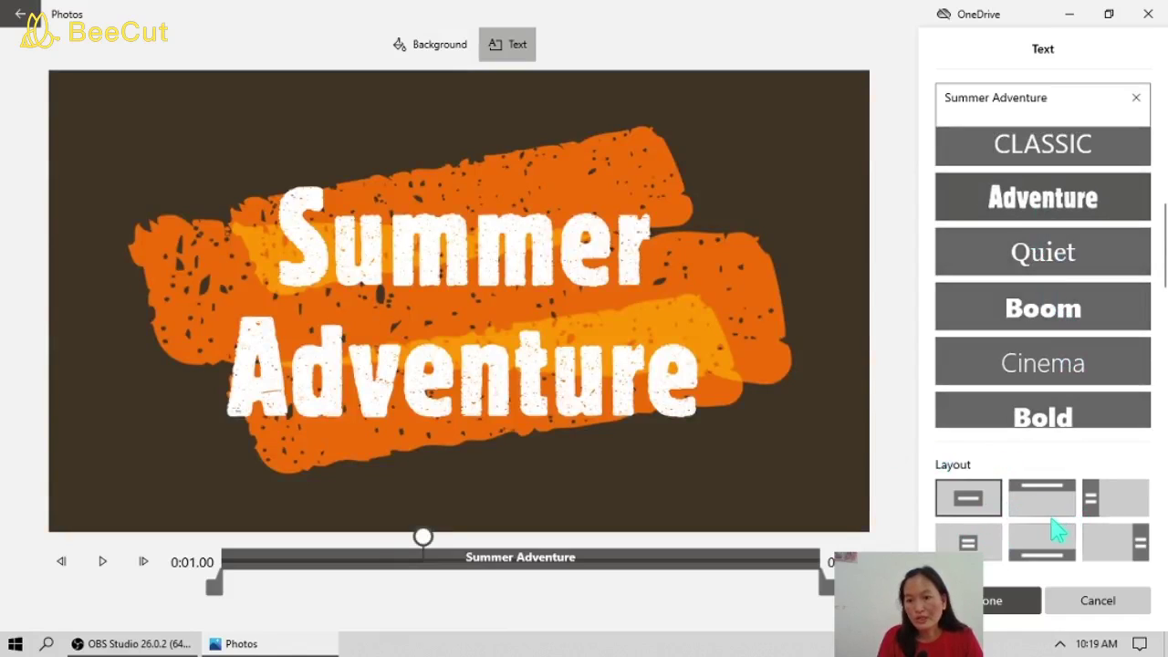
- Try the alternative text layouts on the title card and return to the centred layout
left_click(1016, 509)
left_click(1120, 507)
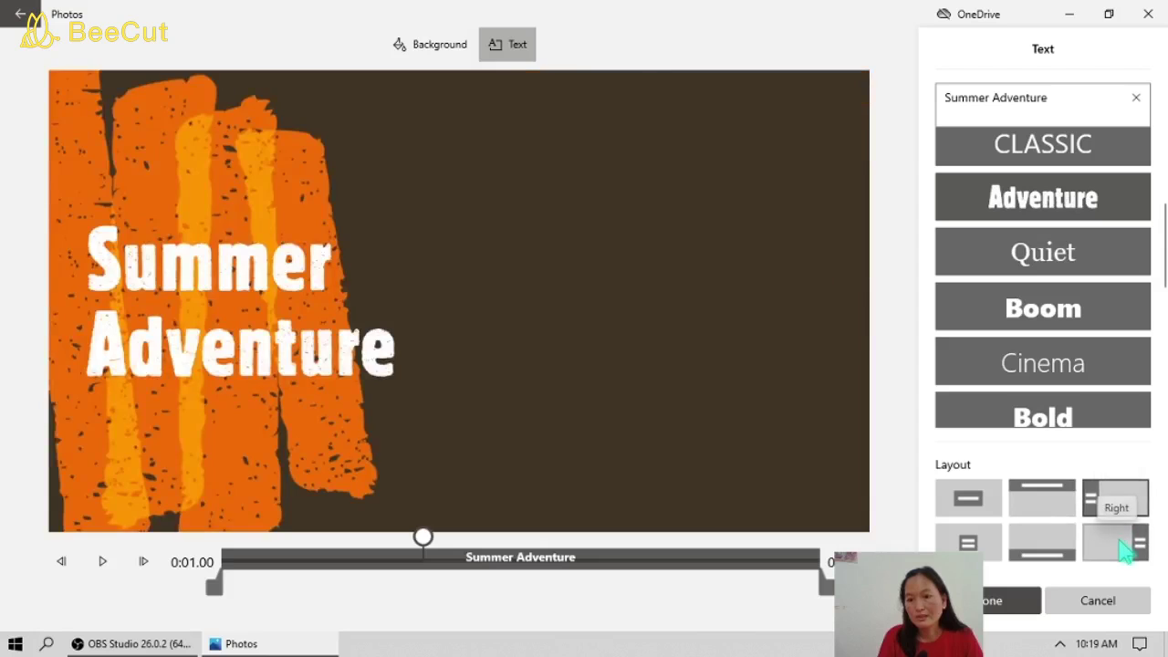
left_click(1122, 547)
left_click(1030, 545)
left_click(969, 538)
left_click(980, 503)
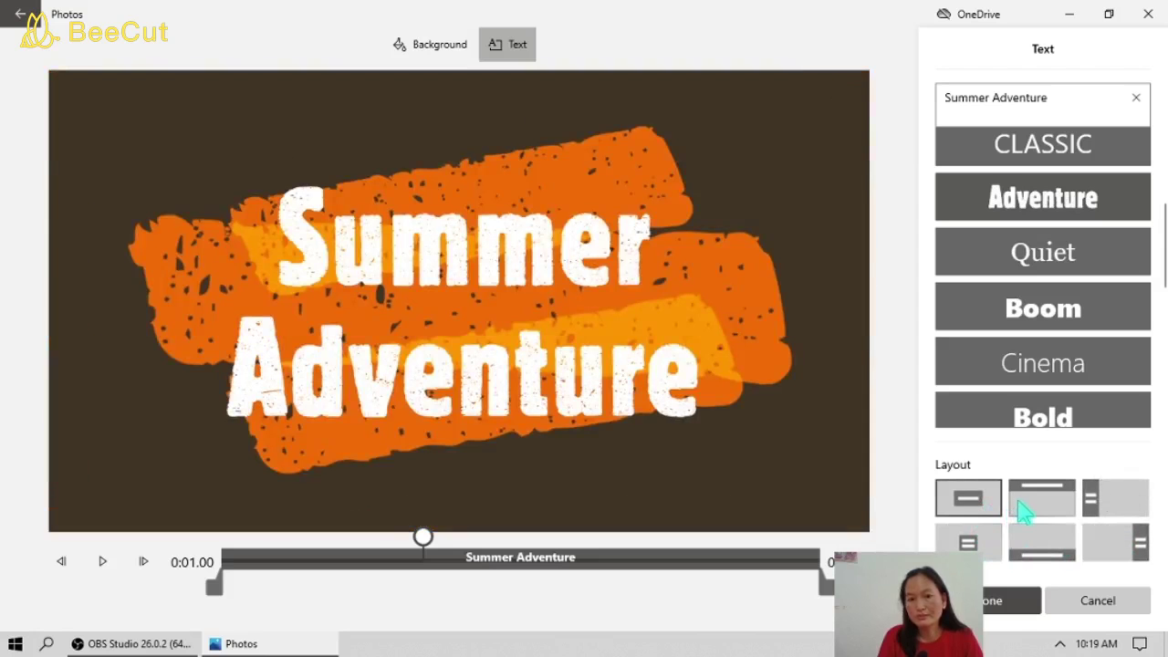
left_click(1049, 503)
left_click(966, 514)
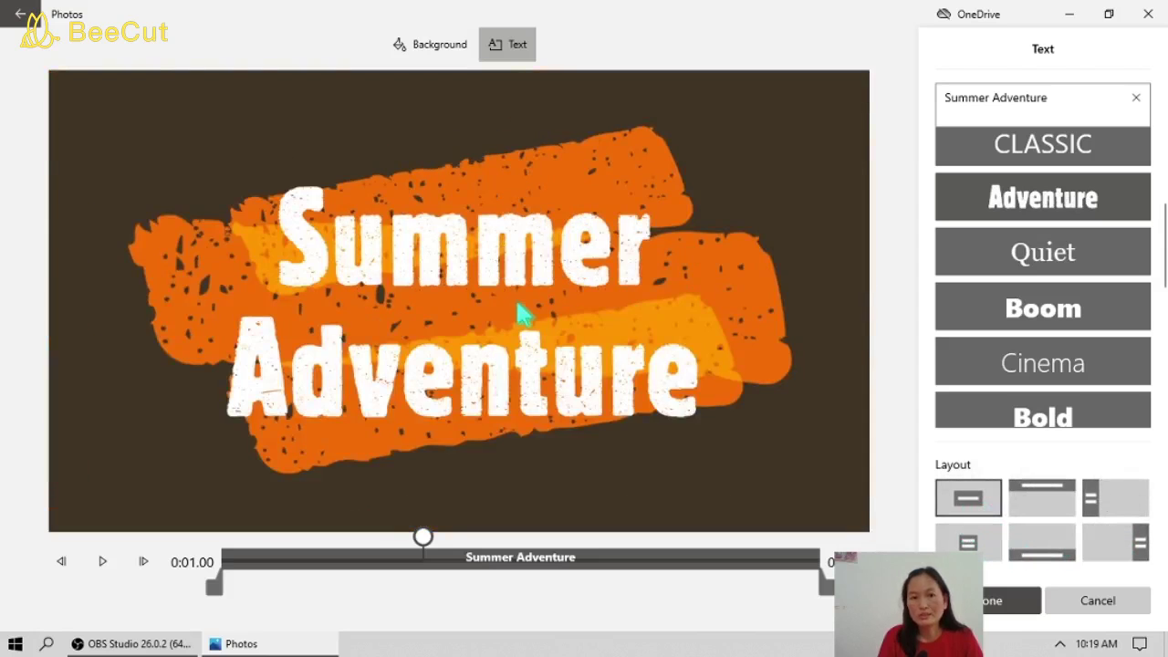
- Give the title card a custom dark purple background colour and save the card's changes
left_click(446, 46)
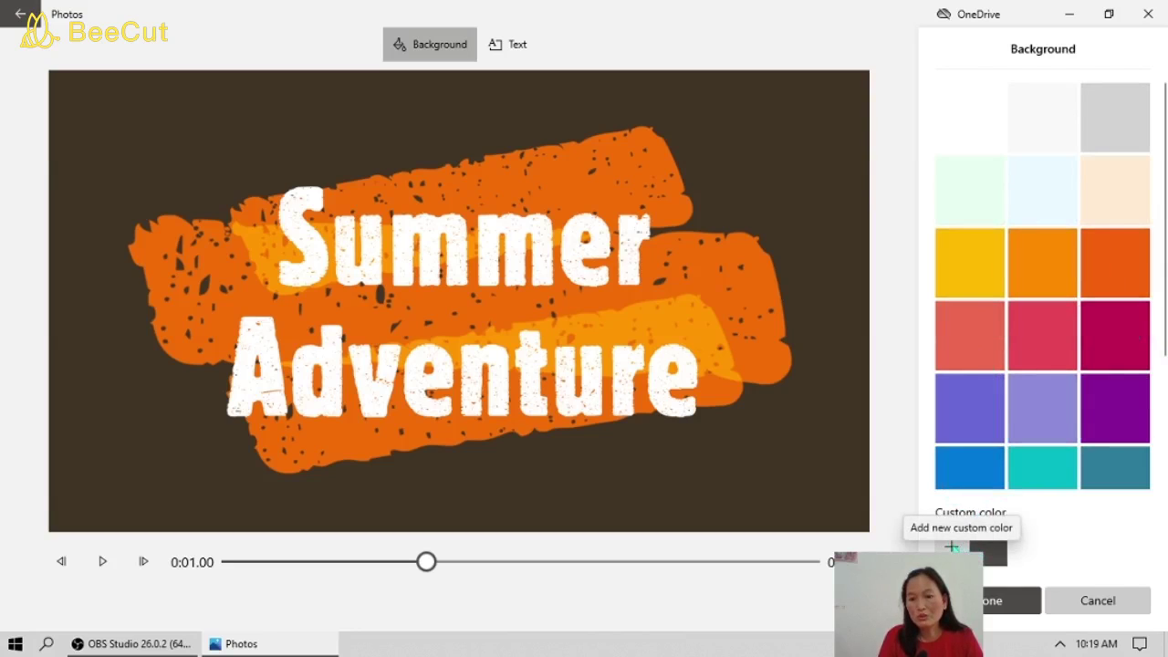
left_click(962, 546)
left_click_drag(589, 313, 577, 262)
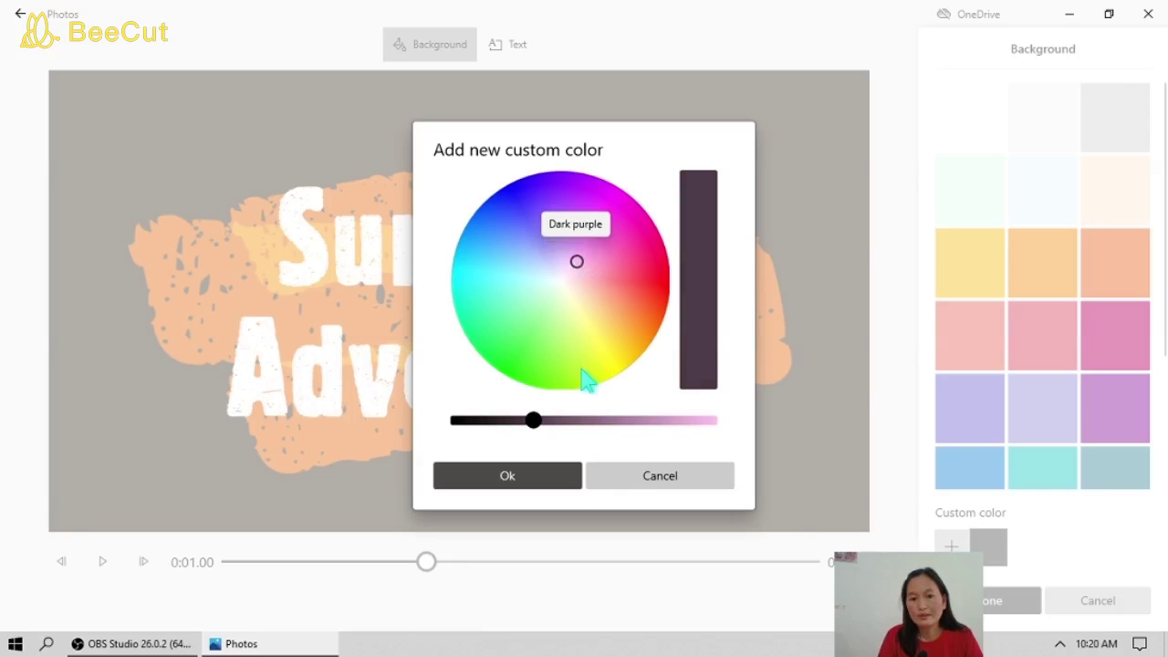
left_click(551, 478)
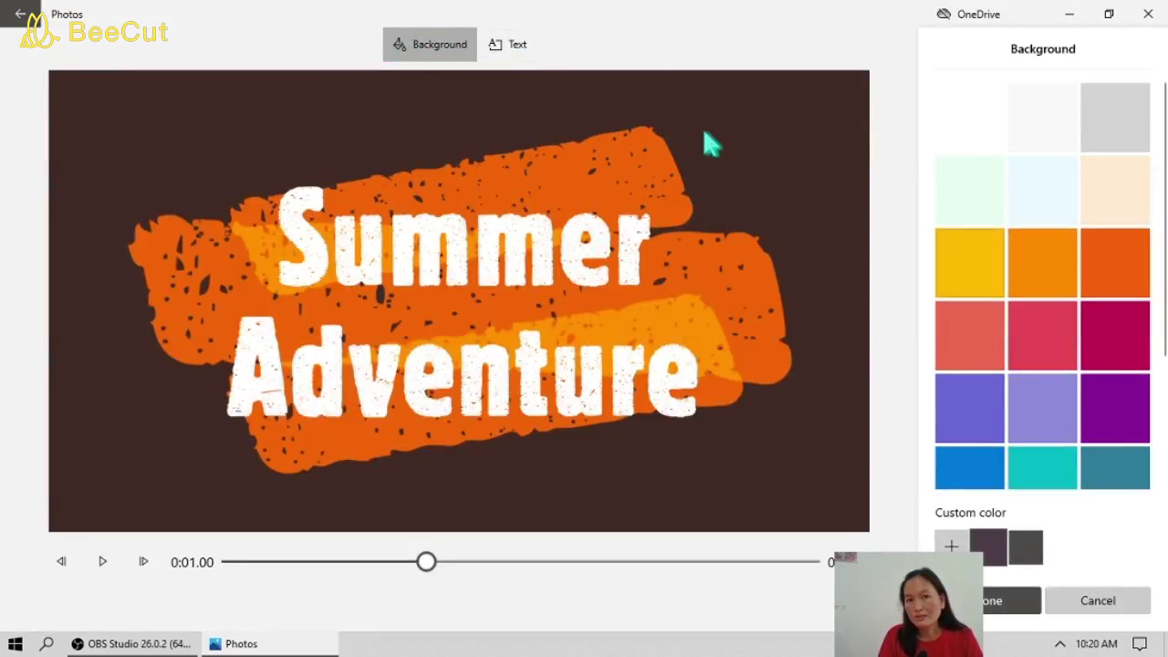
scroll(1054, 472, "down", 1)
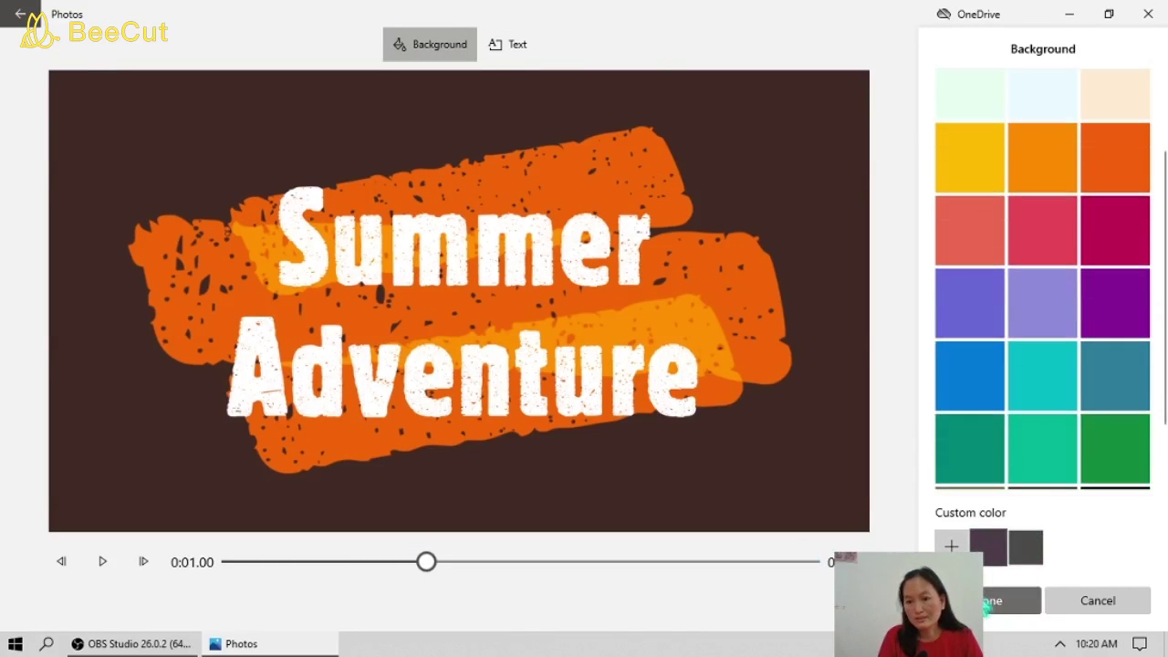
left_click(987, 604)
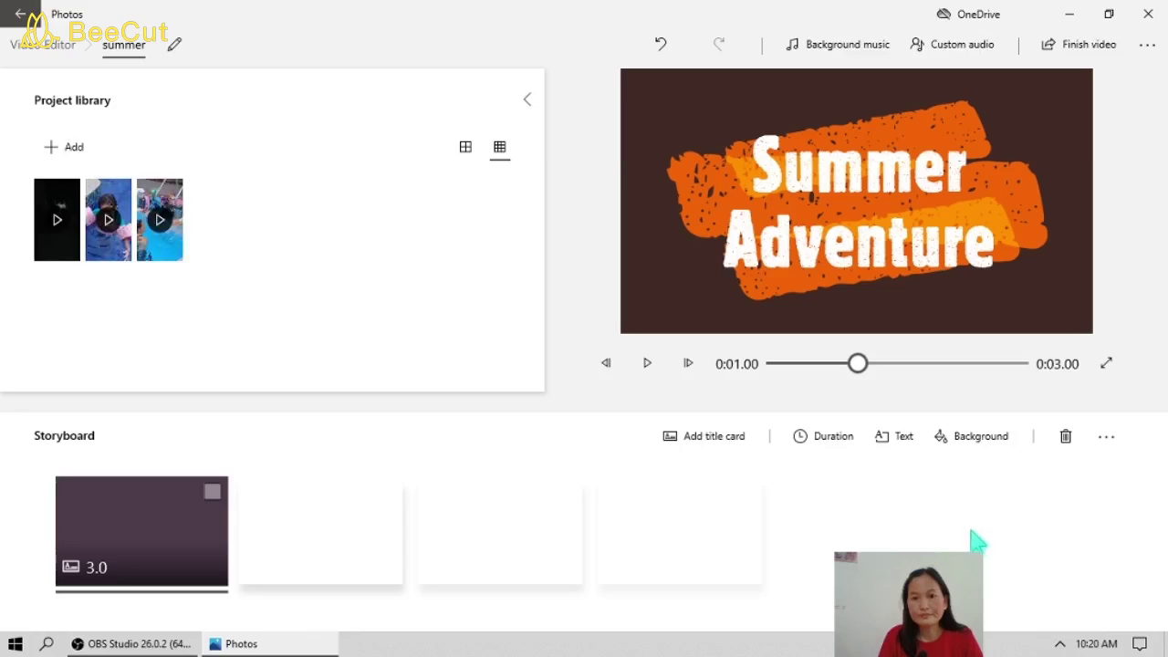
- Preview the Amplified, Anodized, Arcade Party and Clown Parade background music tracks
left_click(845, 50)
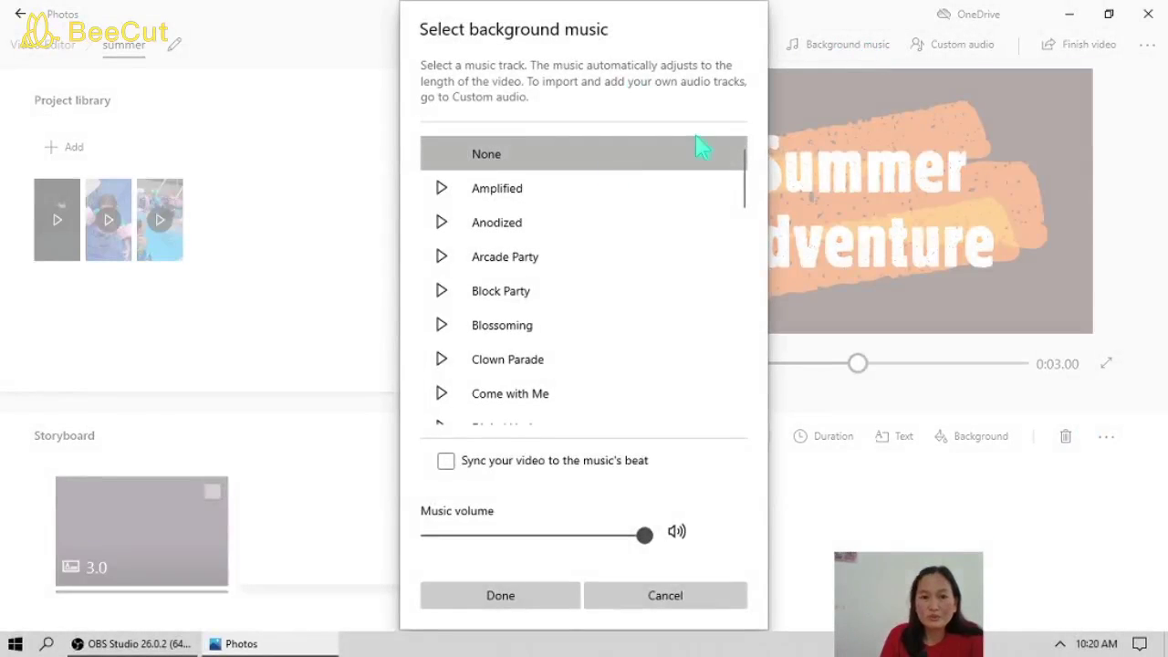
left_click(442, 191)
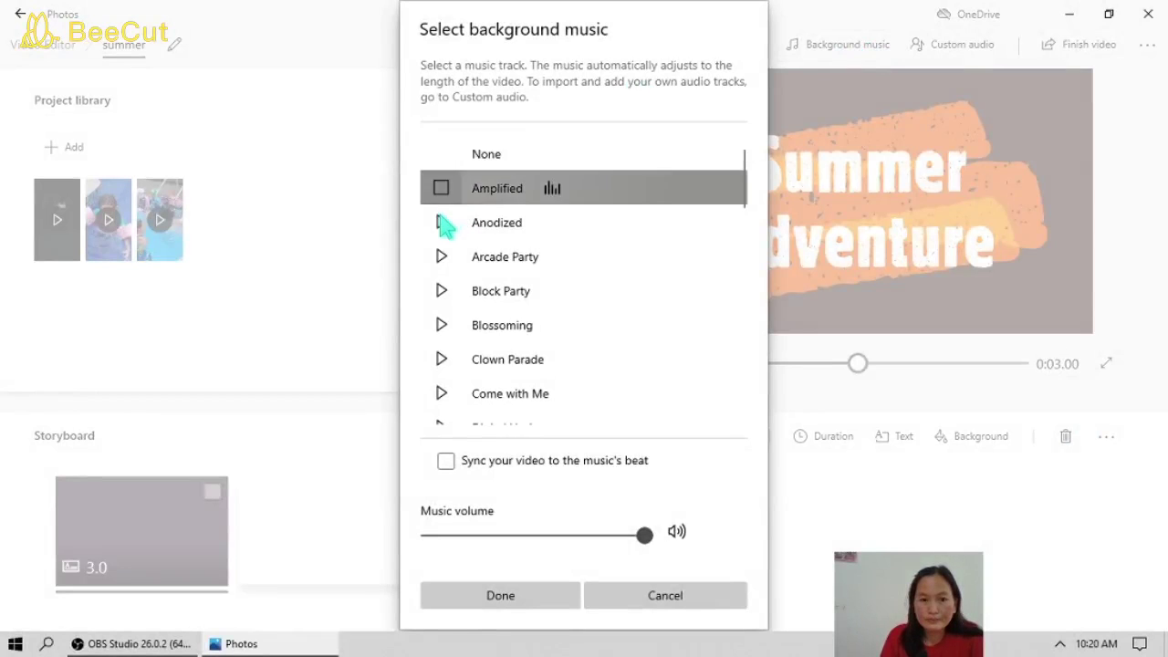
left_click(441, 224)
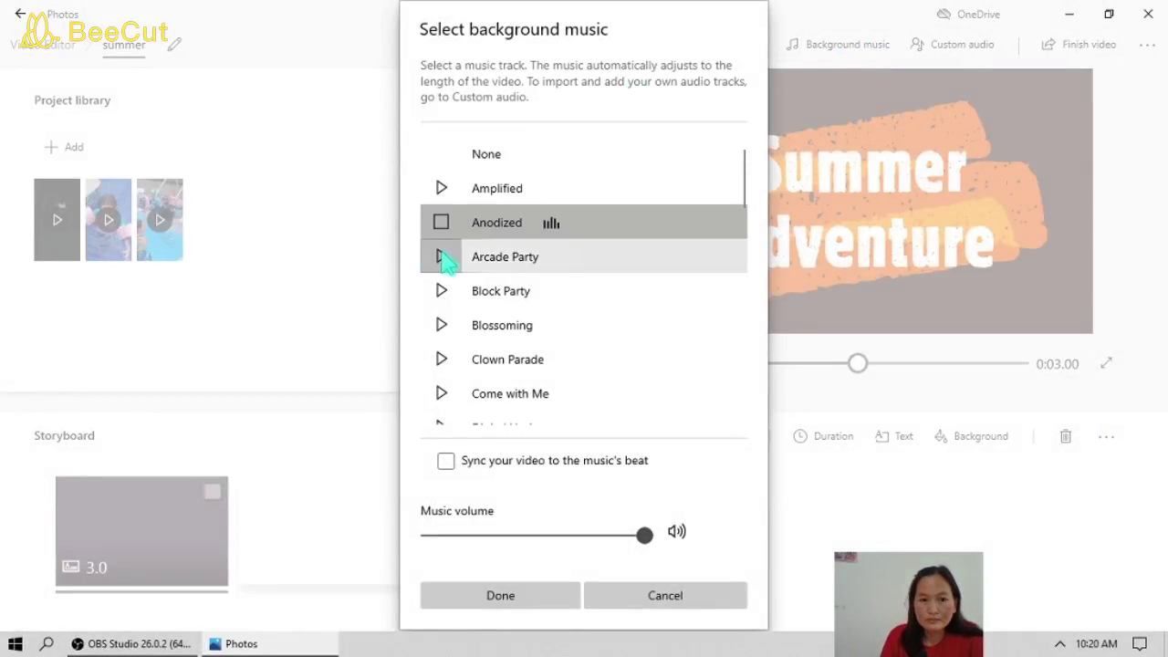
left_click(442, 257)
left_click(442, 361)
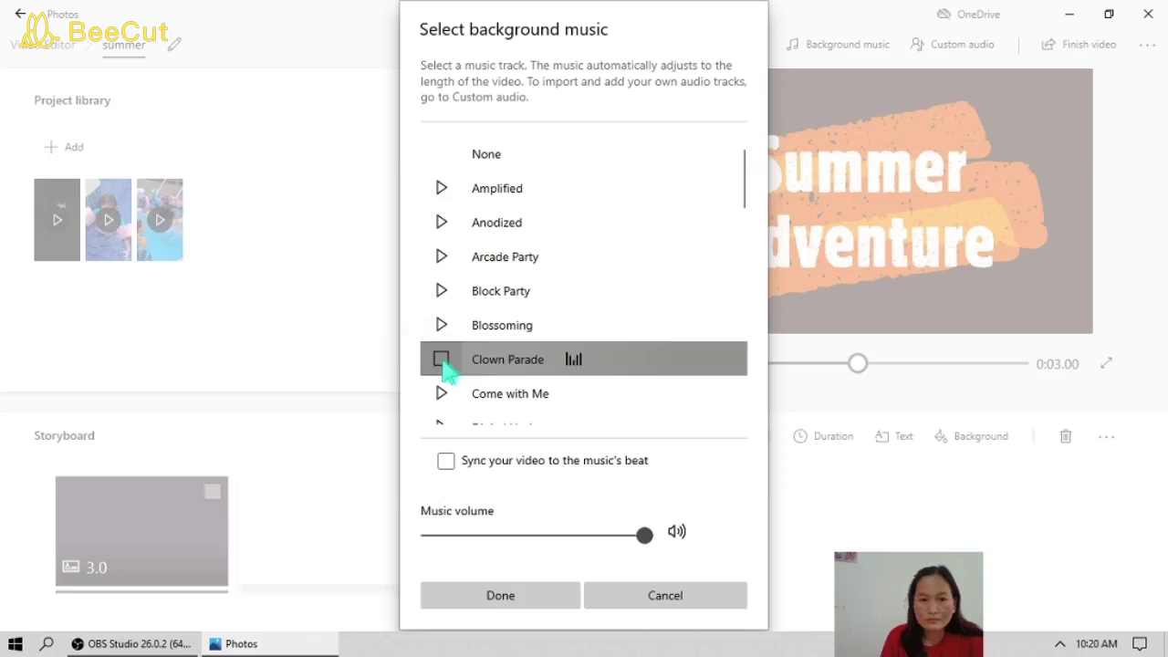
- Set Amplified as the project's background music with the music volume lowered
left_click(443, 192)
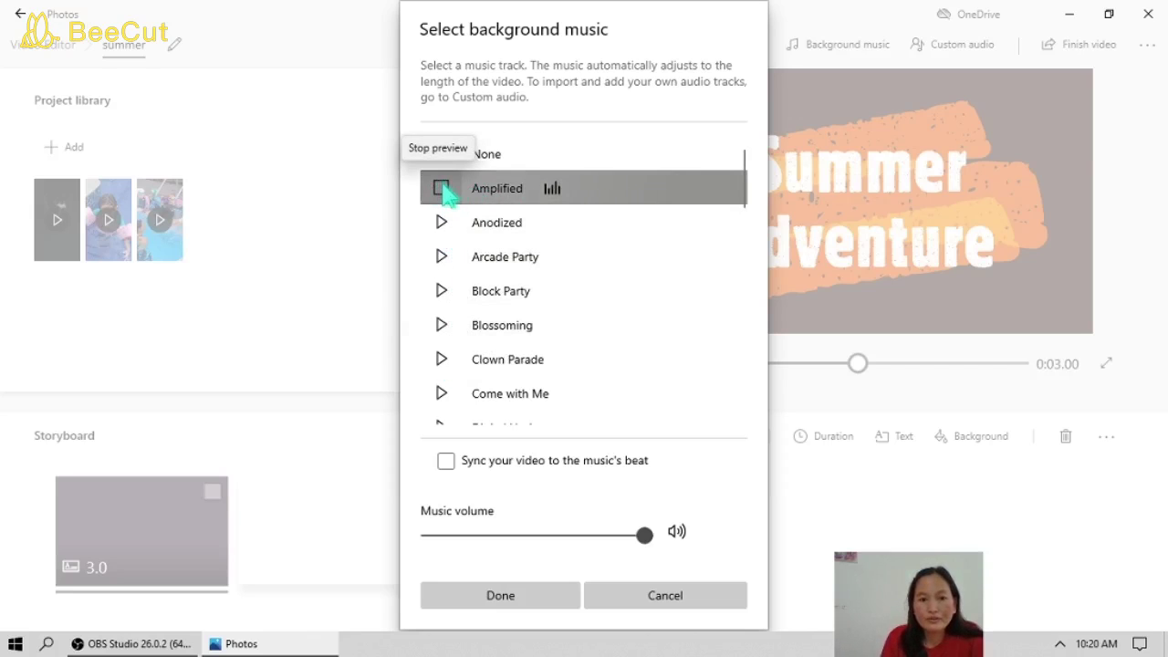
left_click_drag(645, 535, 554, 559)
left_click(514, 605)
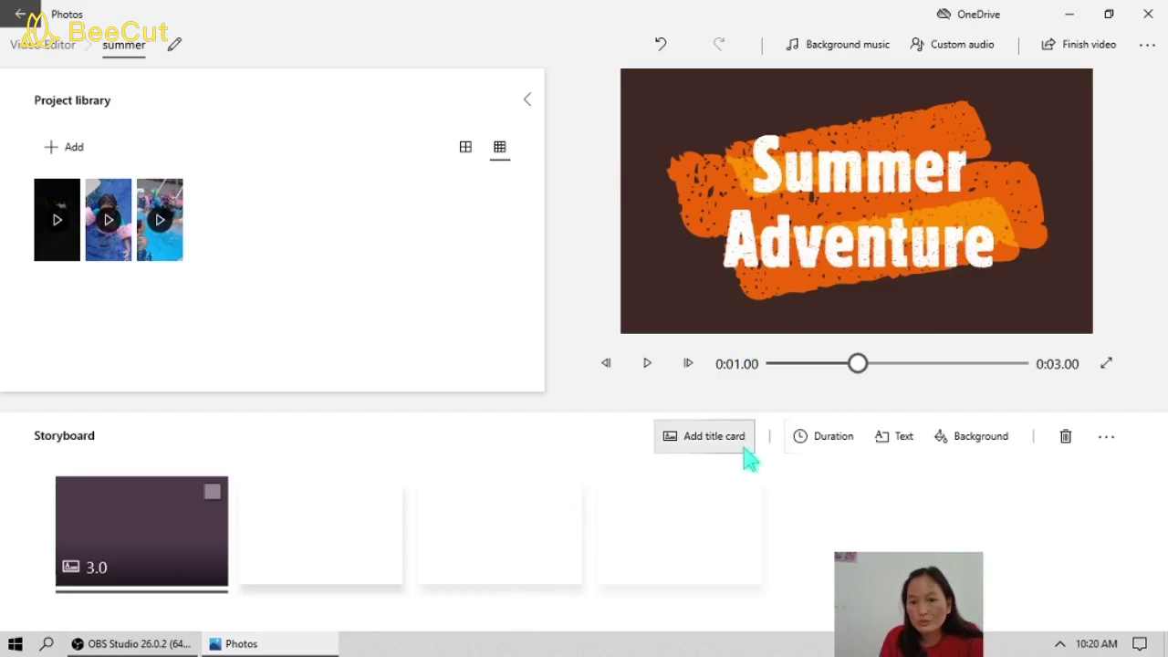
- Set the title card's duration to 5 seconds
left_click(823, 447)
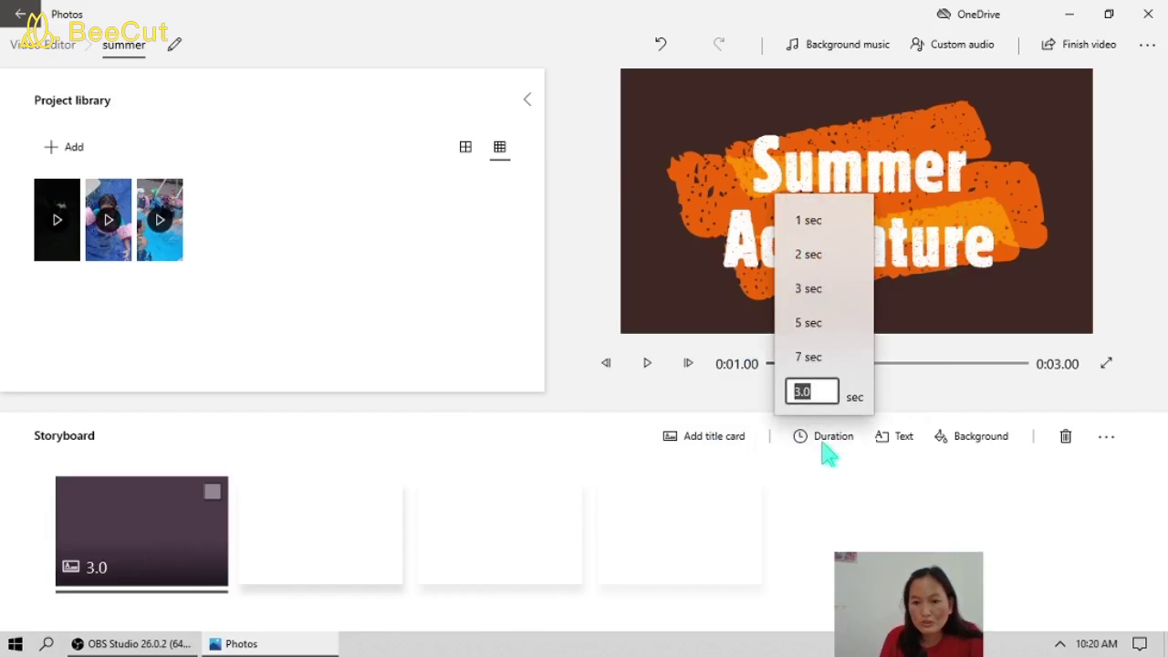
left_click(808, 323)
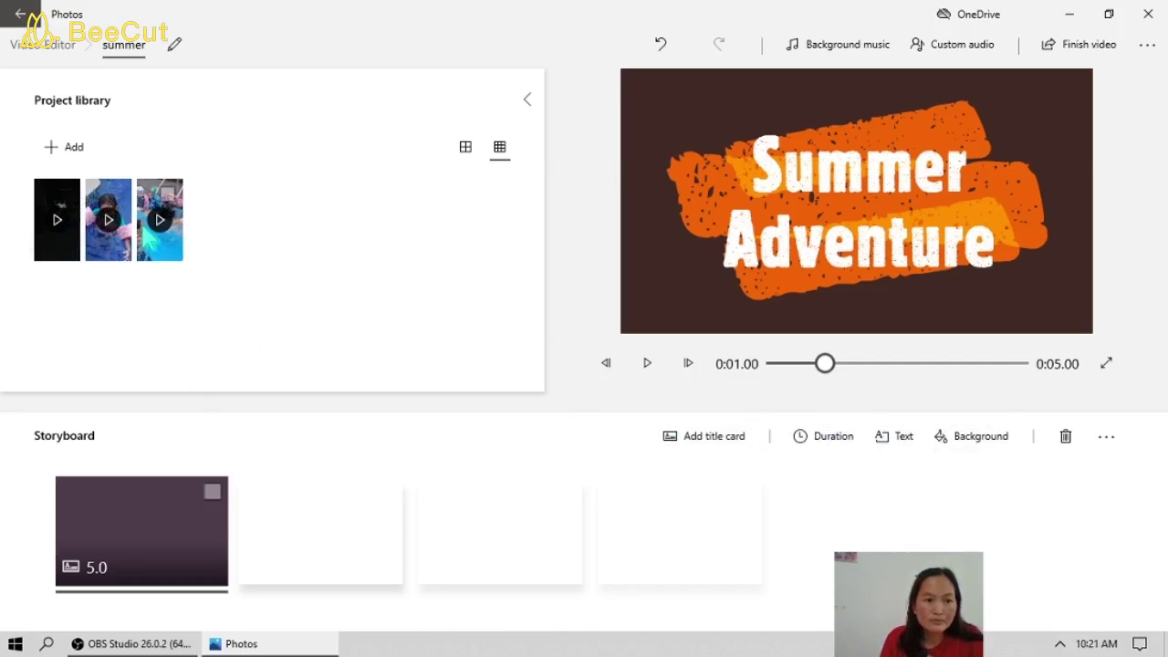
- Place the three library clips after the title card: the poolside clip, the arm-floats clip and the dark clip last
left_click_drag(146, 239, 244, 473)
left_click_drag(108, 219, 447, 561)
left_click_drag(62, 242, 560, 559)
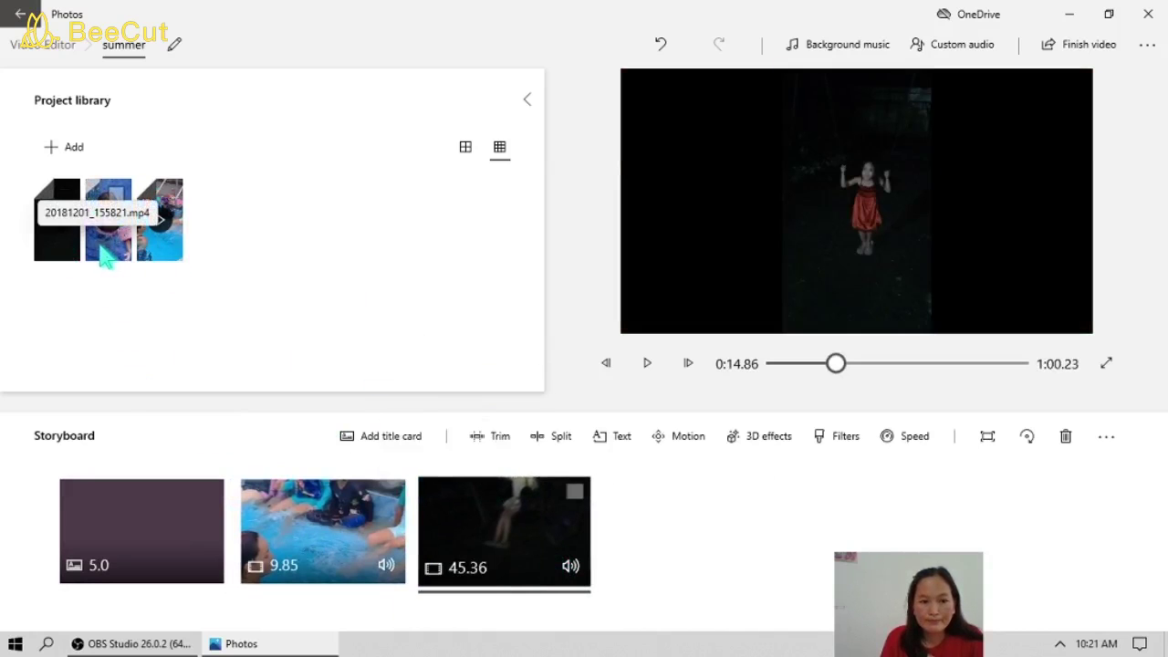
left_click_drag(114, 245, 547, 562)
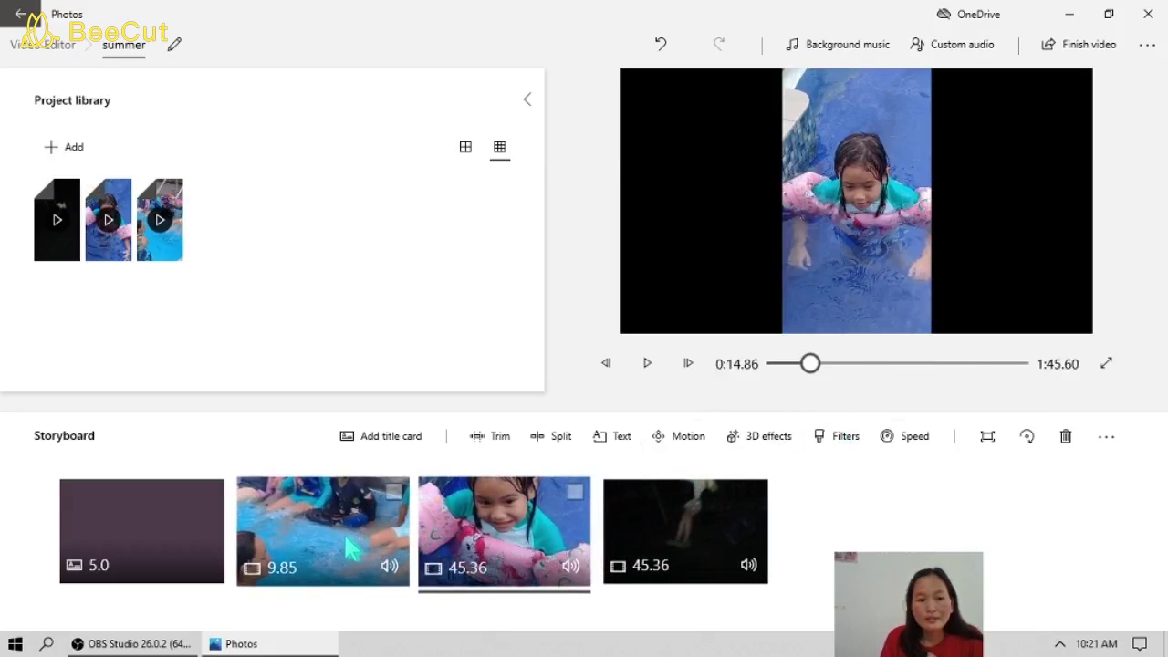
- Trim the end of the poolside clip to a length of about 7 seconds
left_click(351, 539)
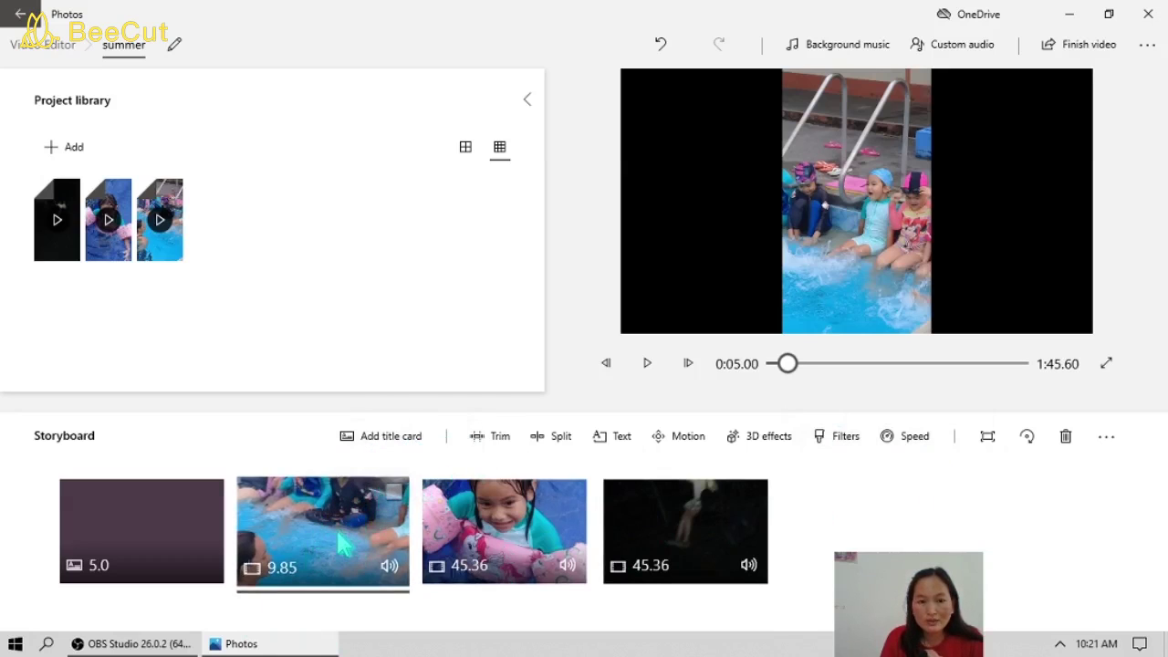
left_click(483, 447)
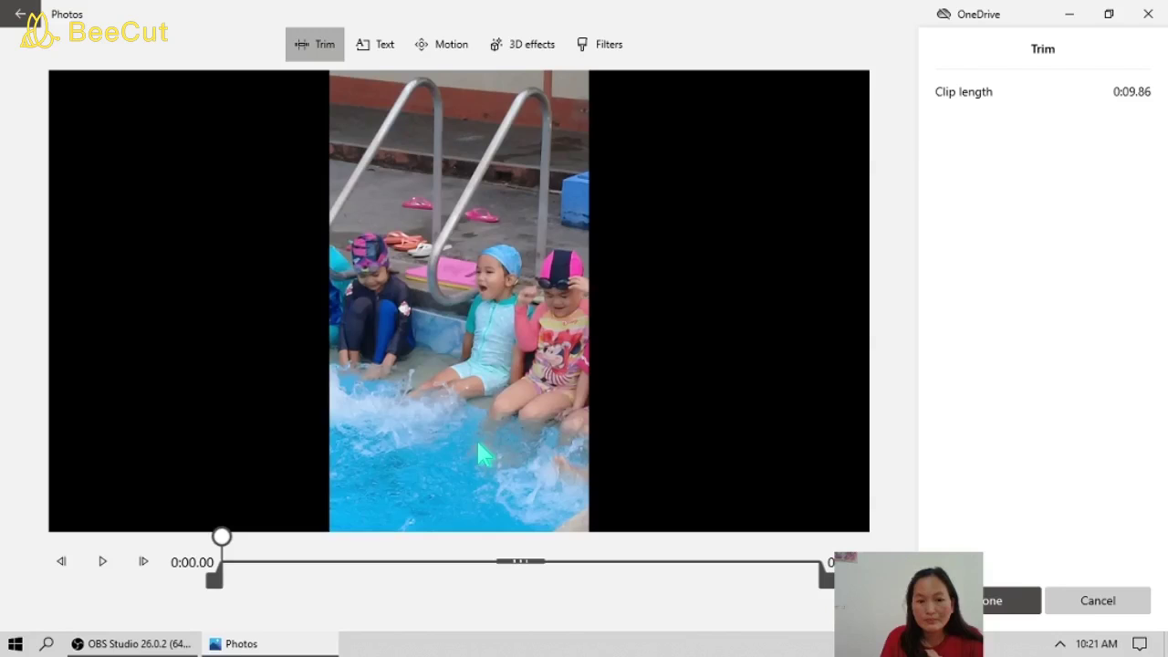
left_click_drag(831, 572, 652, 576)
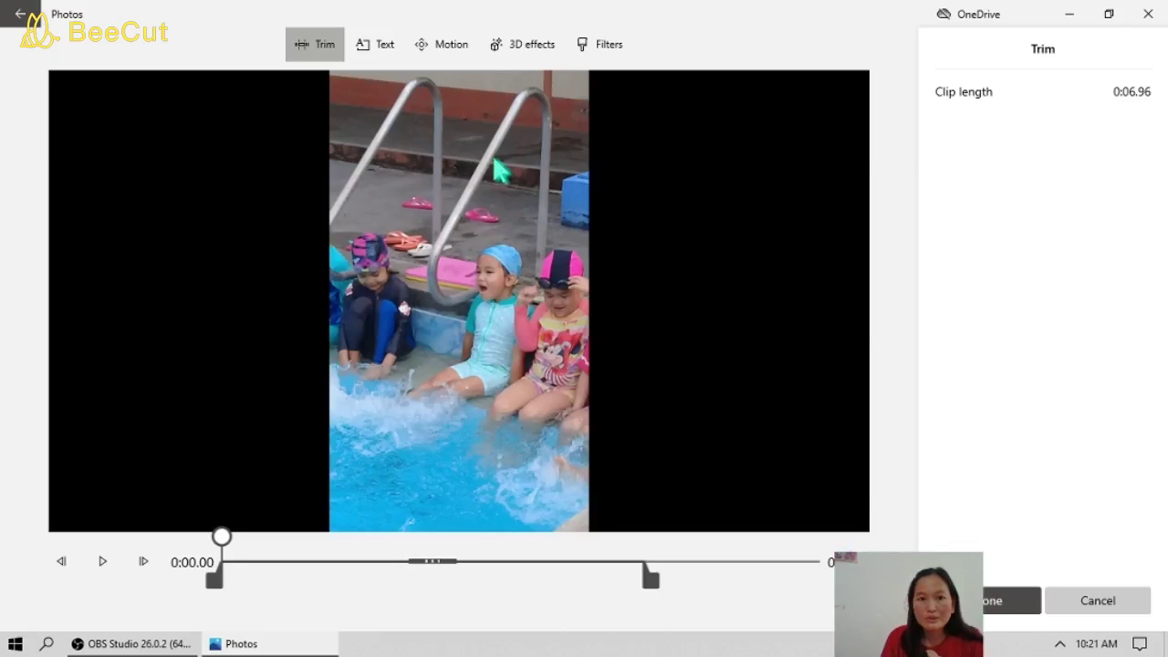
- Try the Zoom out left and Pan left motions on the poolside clip, and apply Zoom in left
left_click(448, 53)
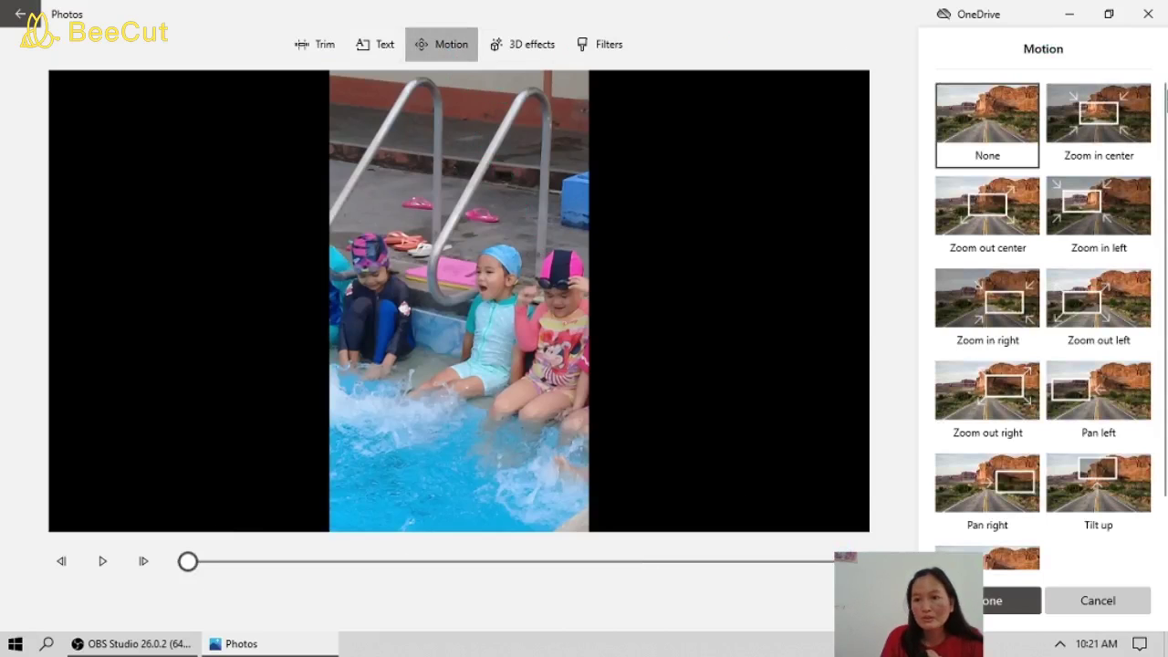
left_click(1104, 301)
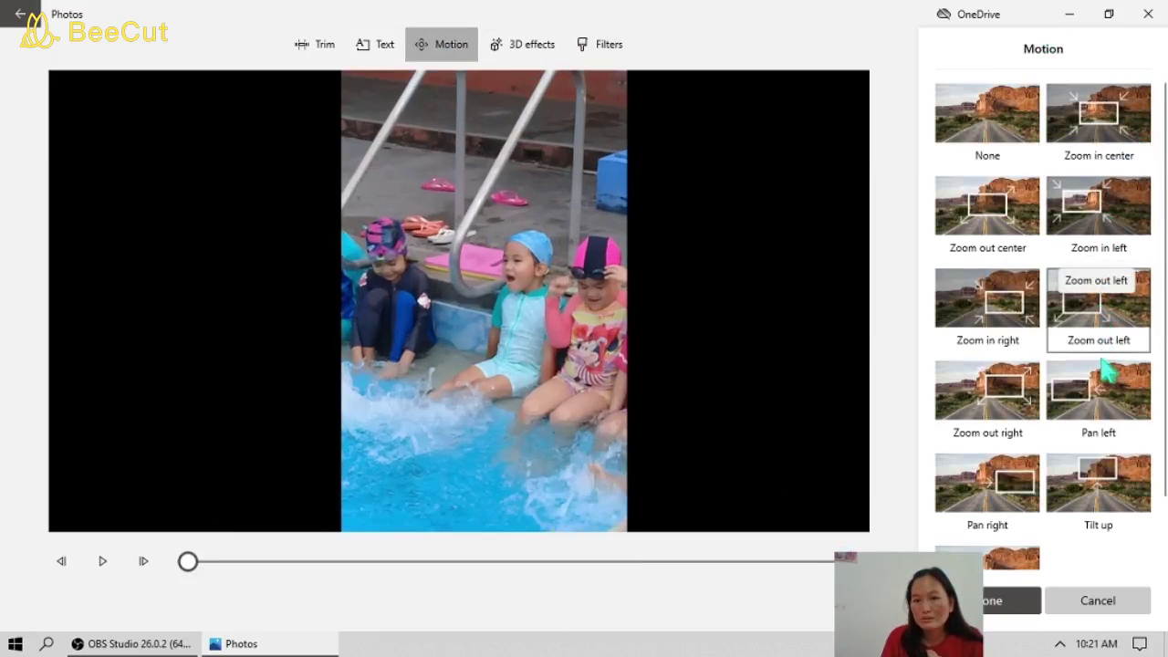
left_click(1104, 388)
left_click(1084, 203)
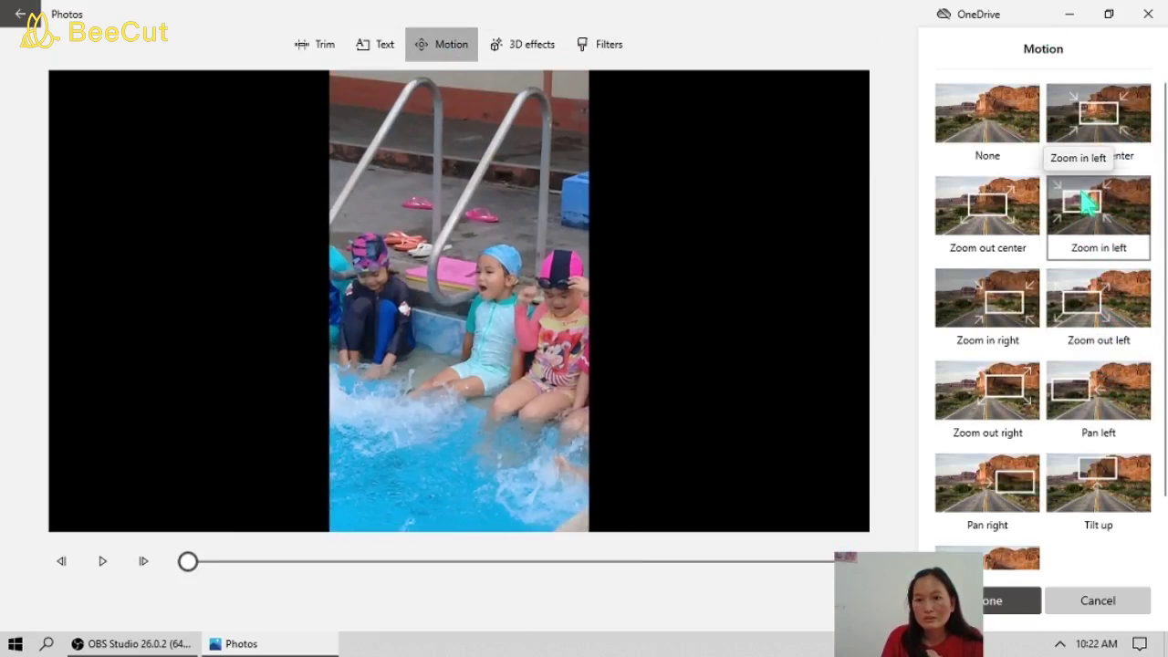
- Add the Autumn leaves 3D effect to the poolside clip and save the clip's edits
left_click(519, 45)
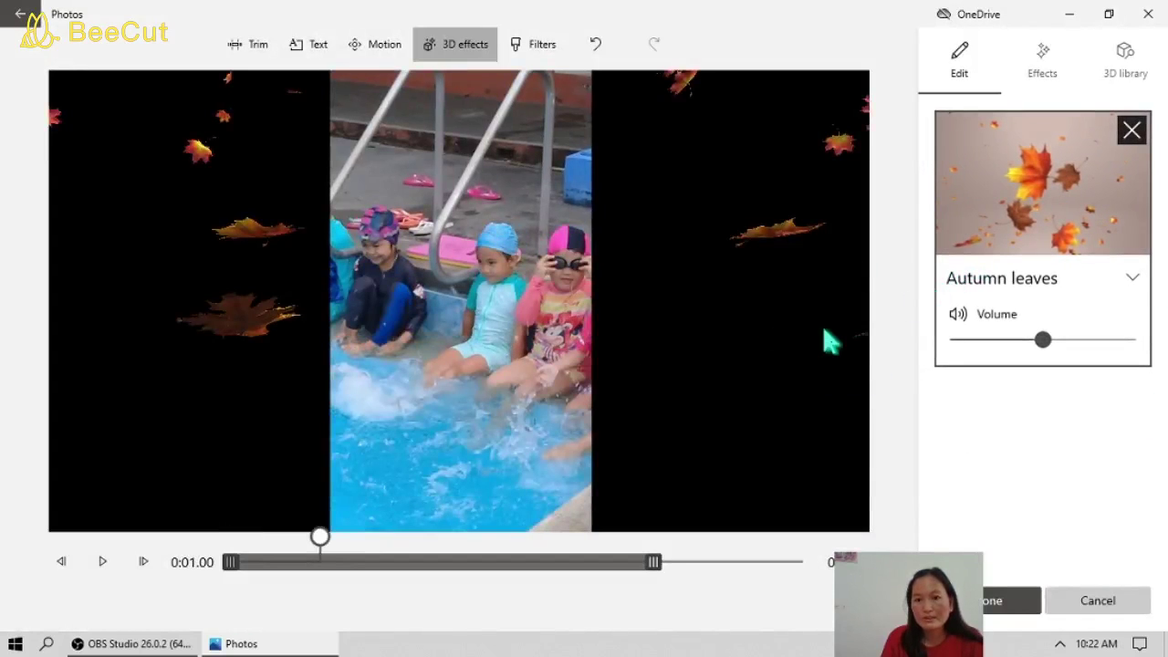
left_click(999, 611)
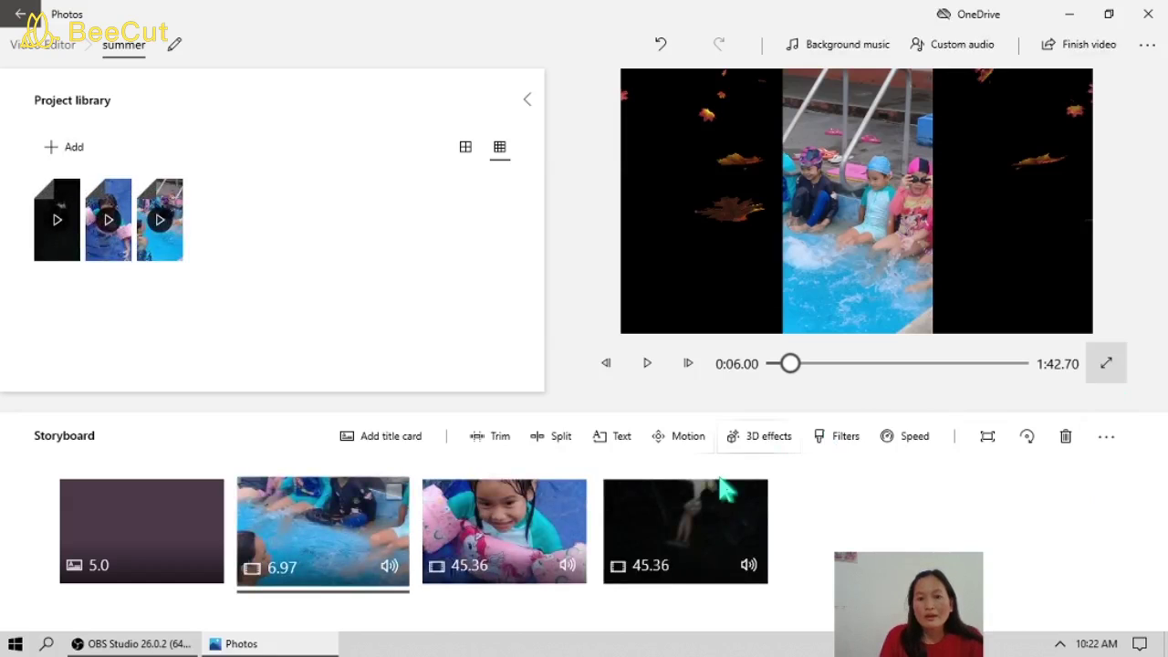
- Play the video preview through the poolside clip into the next clip and pause it
left_click(647, 365)
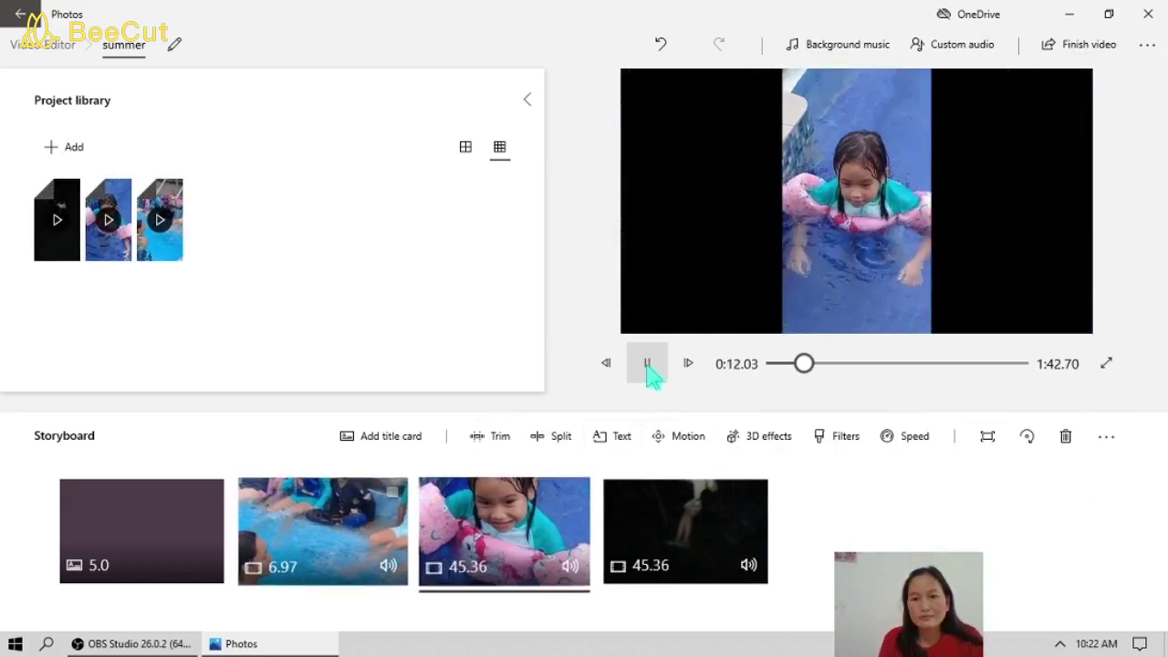
left_click(648, 365)
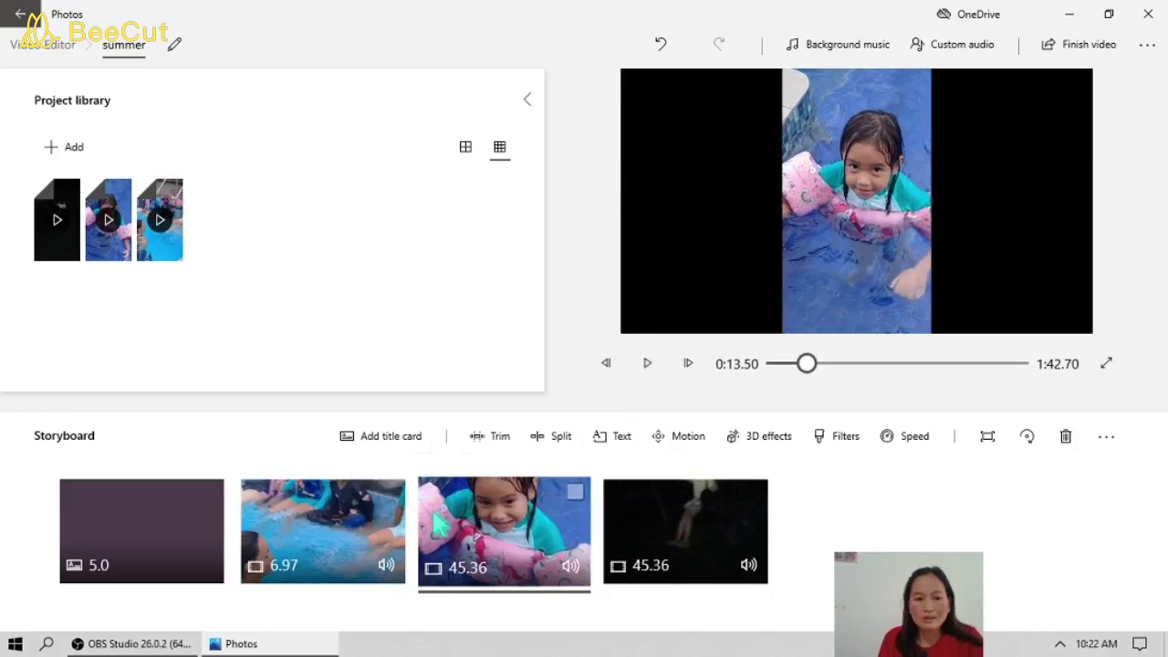
left_click(369, 558)
- Split the 45.36-second pool clip of the girl with pink floaties at 0:22.30
left_click(447, 575)
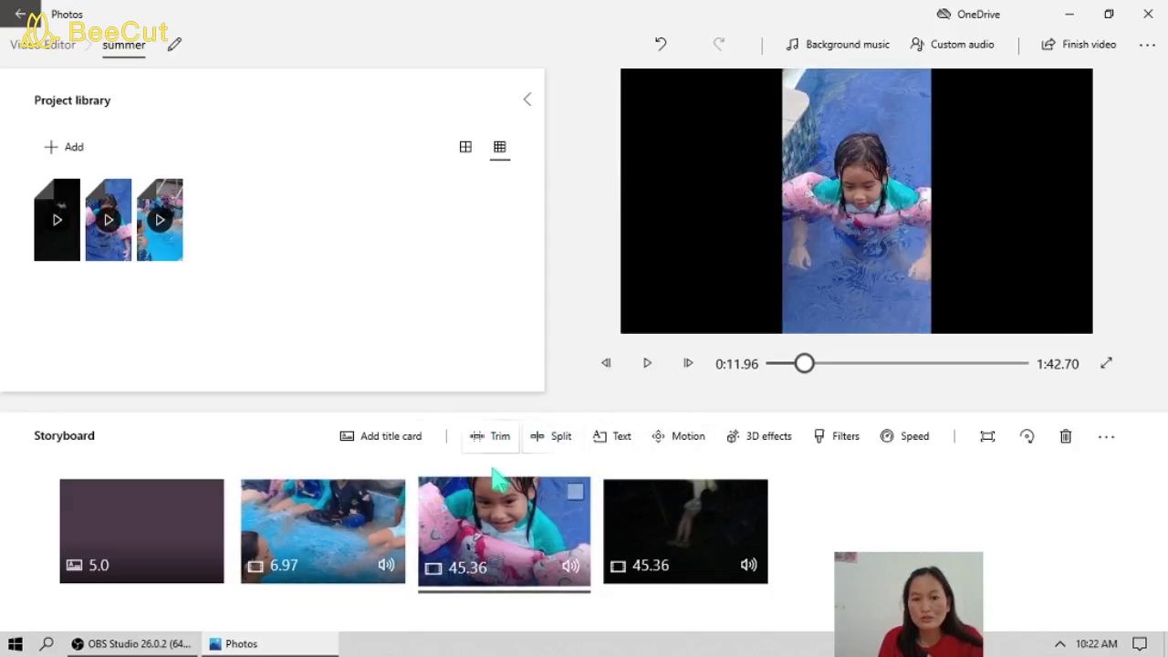
left_click(561, 442)
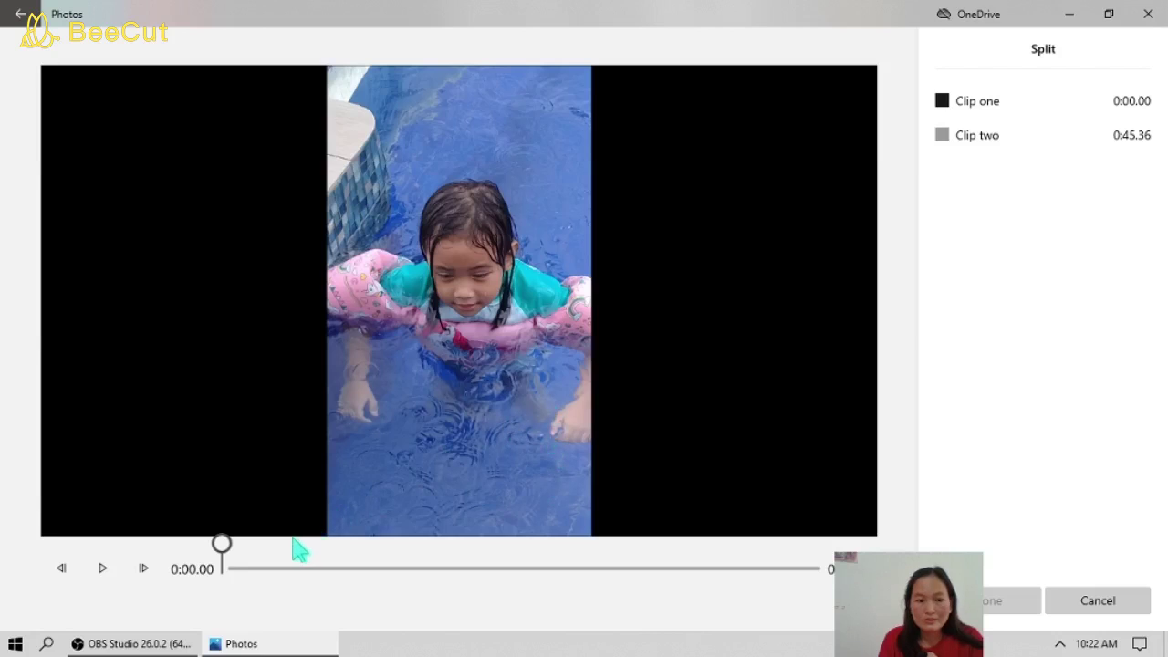
left_click_drag(229, 552, 524, 565)
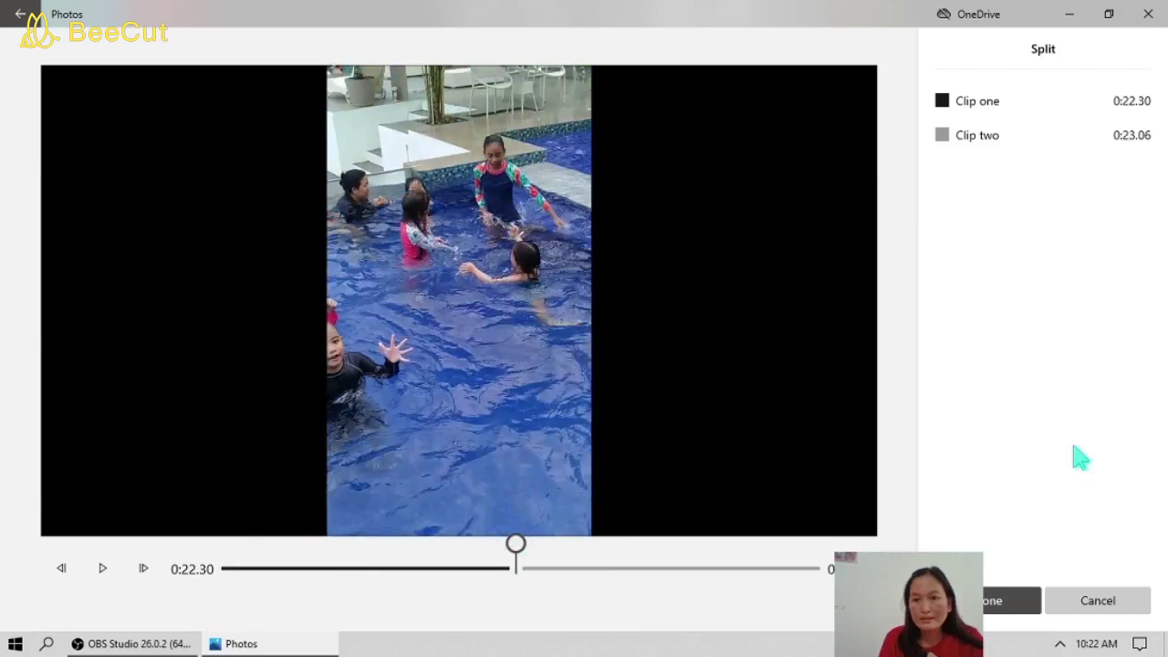
left_click(987, 606)
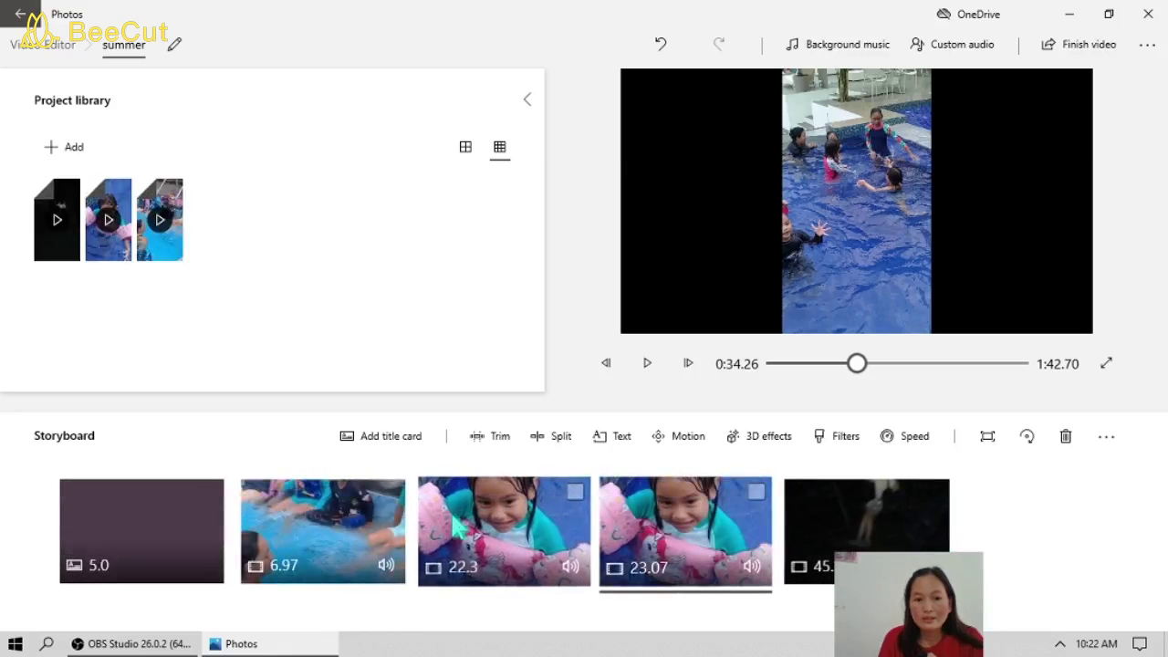
- Apply the Zoom out right motion to the first half of the split pool clip
left_click(456, 570)
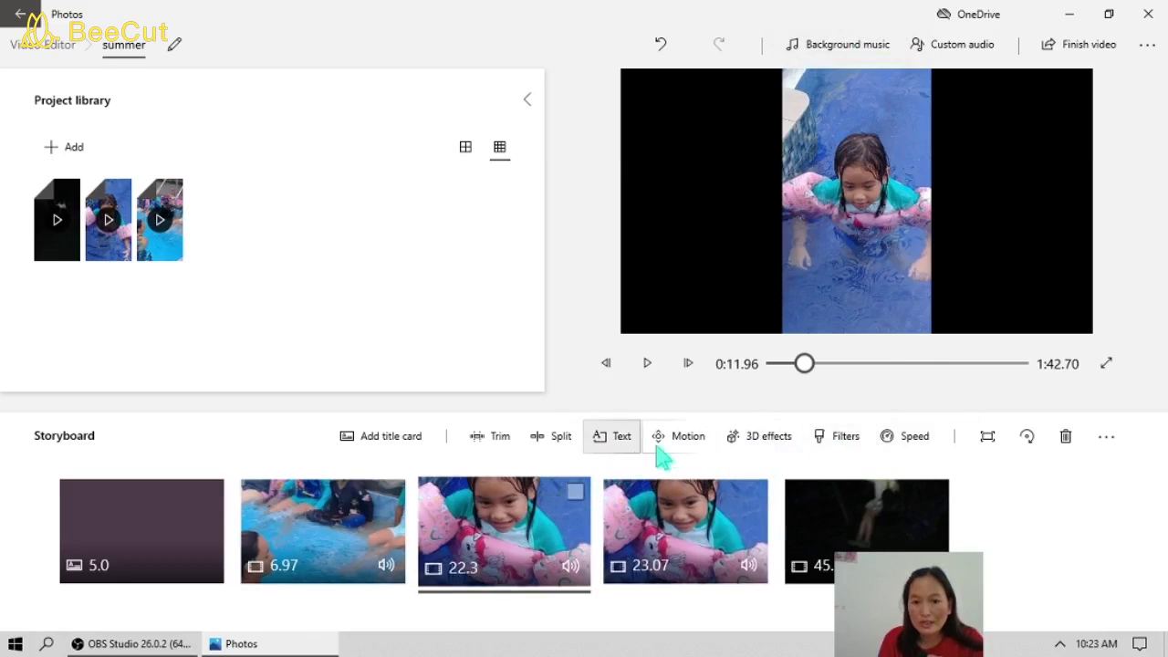
left_click(684, 438)
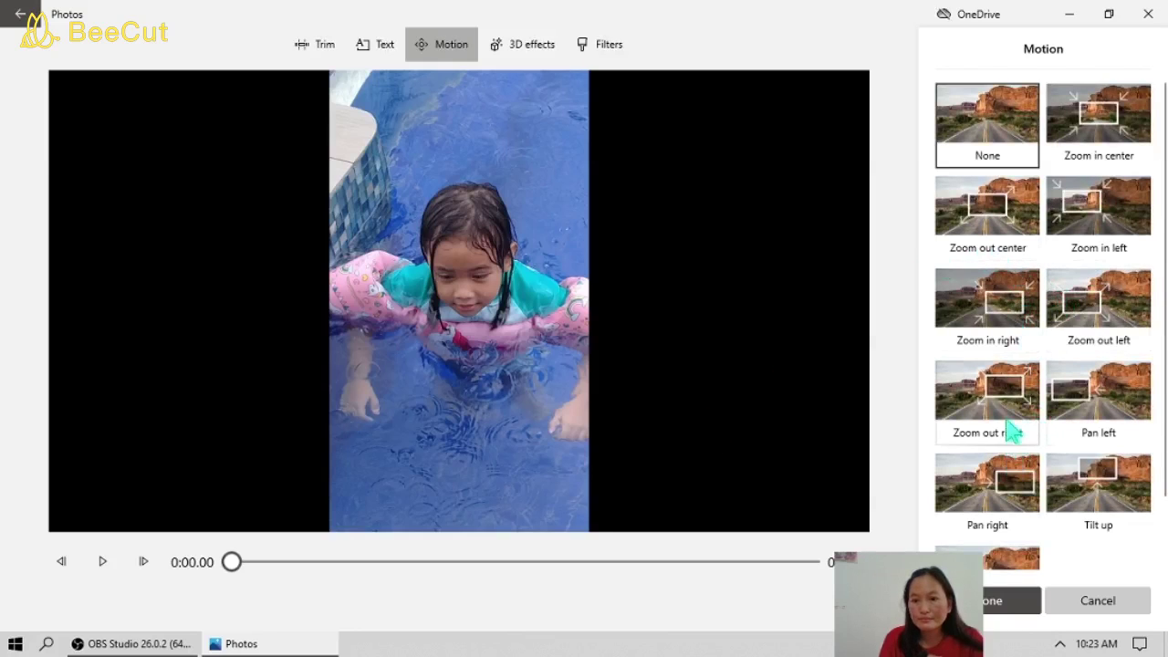
left_click(1004, 390)
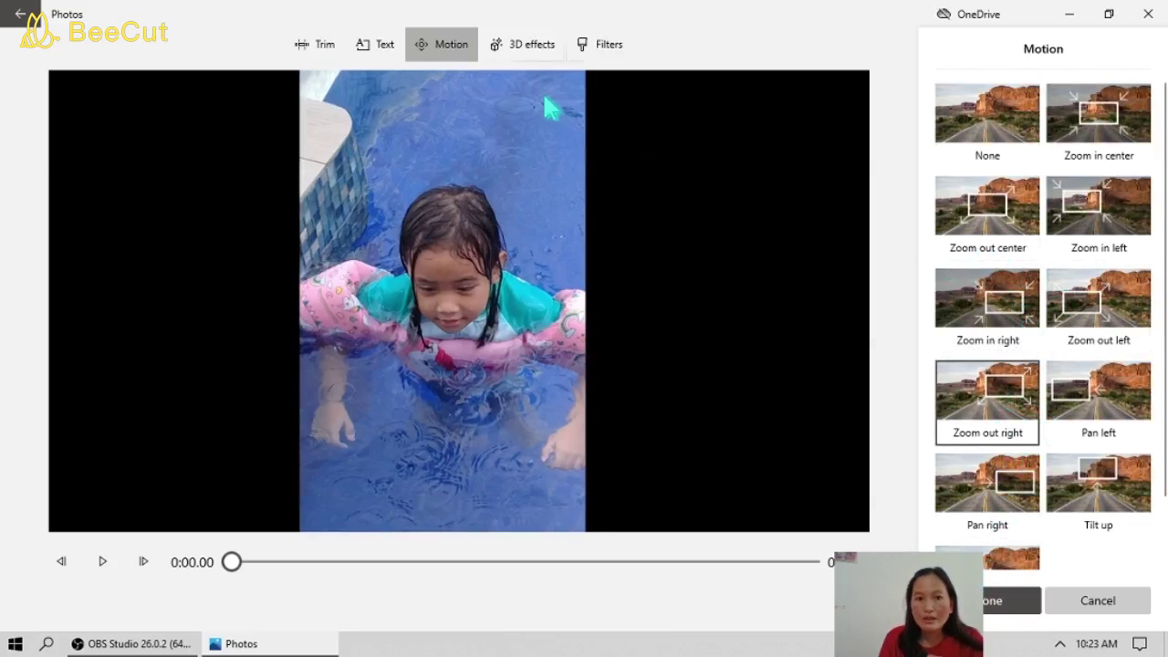
- Add two Balloons 3D effects at the start of the clip, one over each black bar beside the picture
left_click(530, 55)
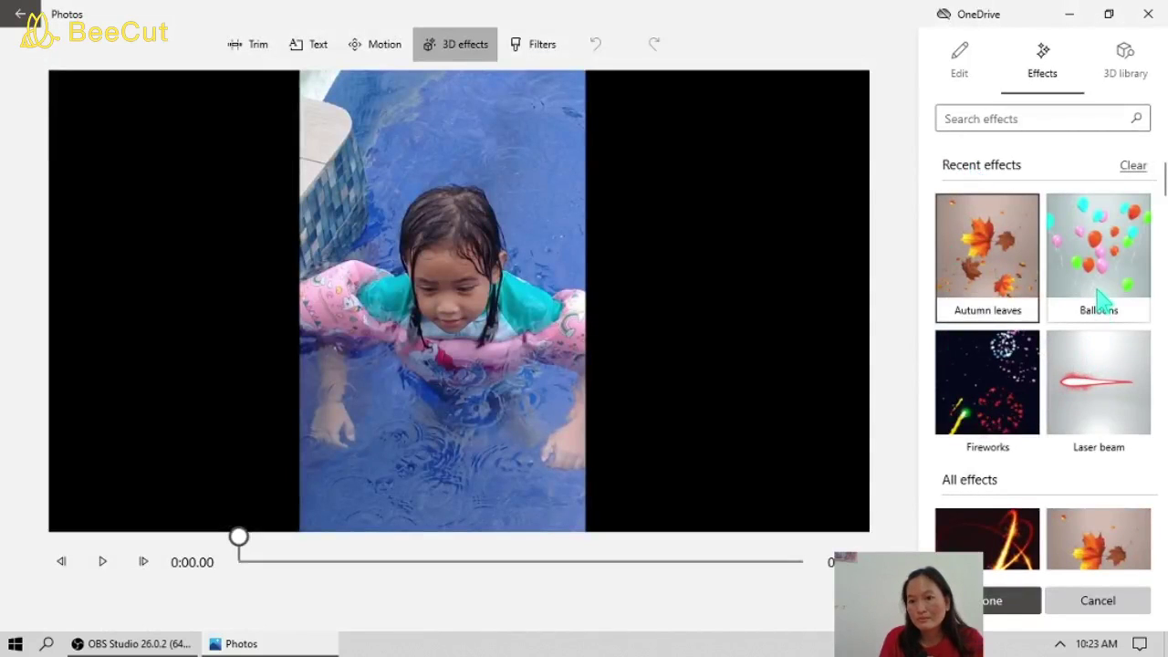
left_click(1102, 288)
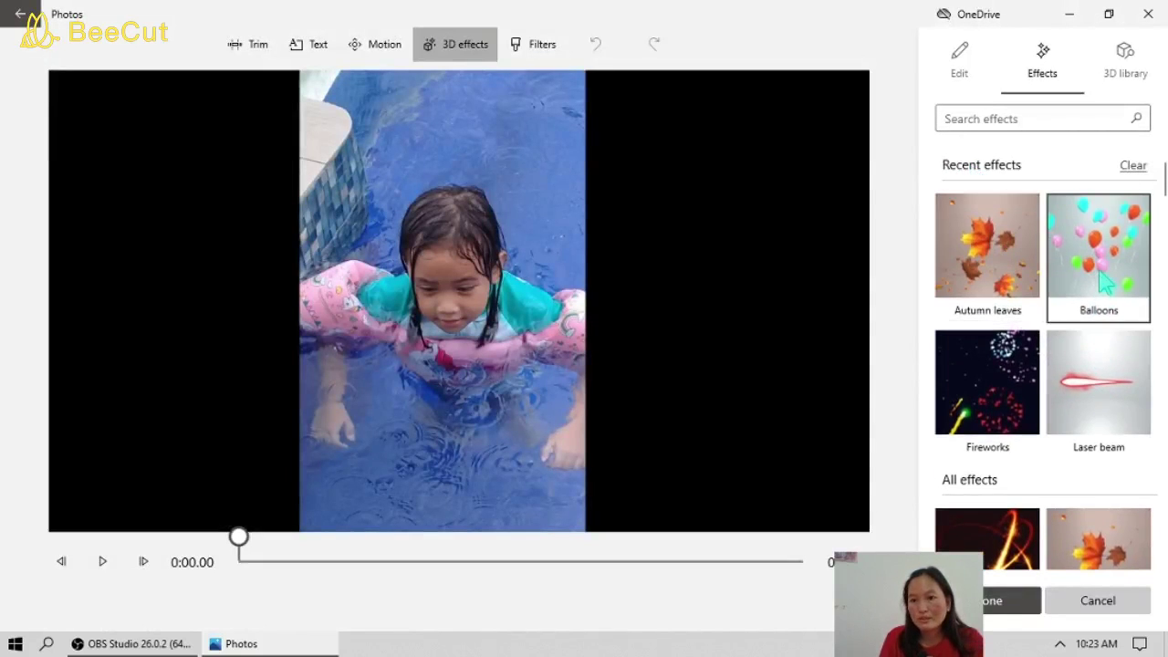
left_click_drag(456, 355, 702, 320)
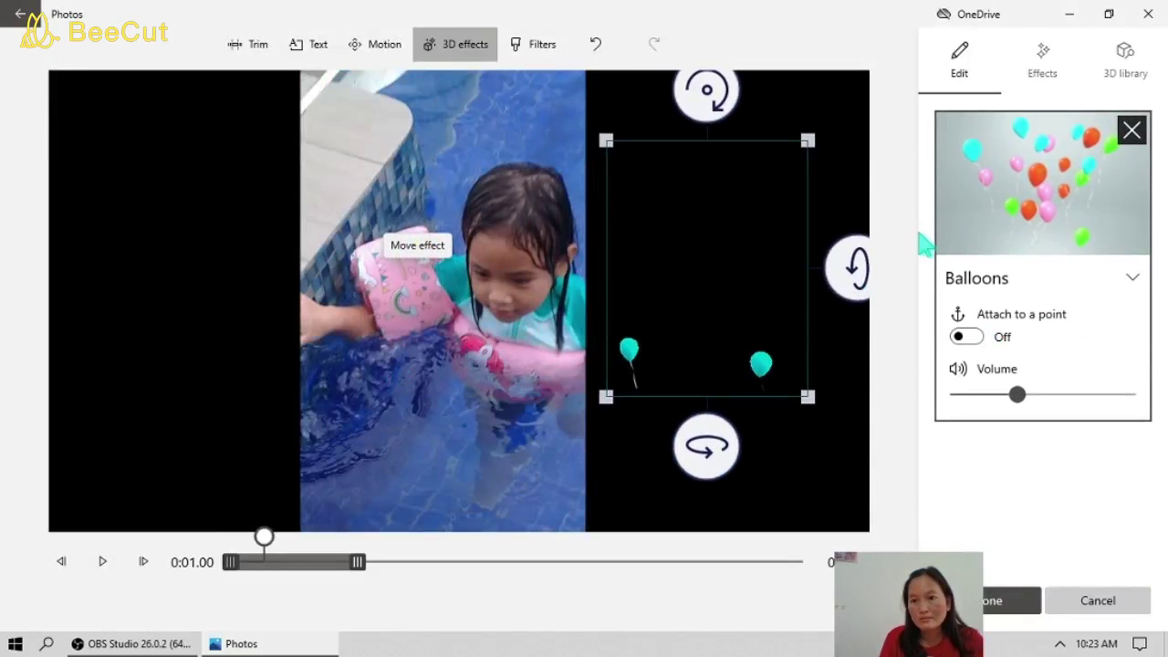
left_click(1048, 78)
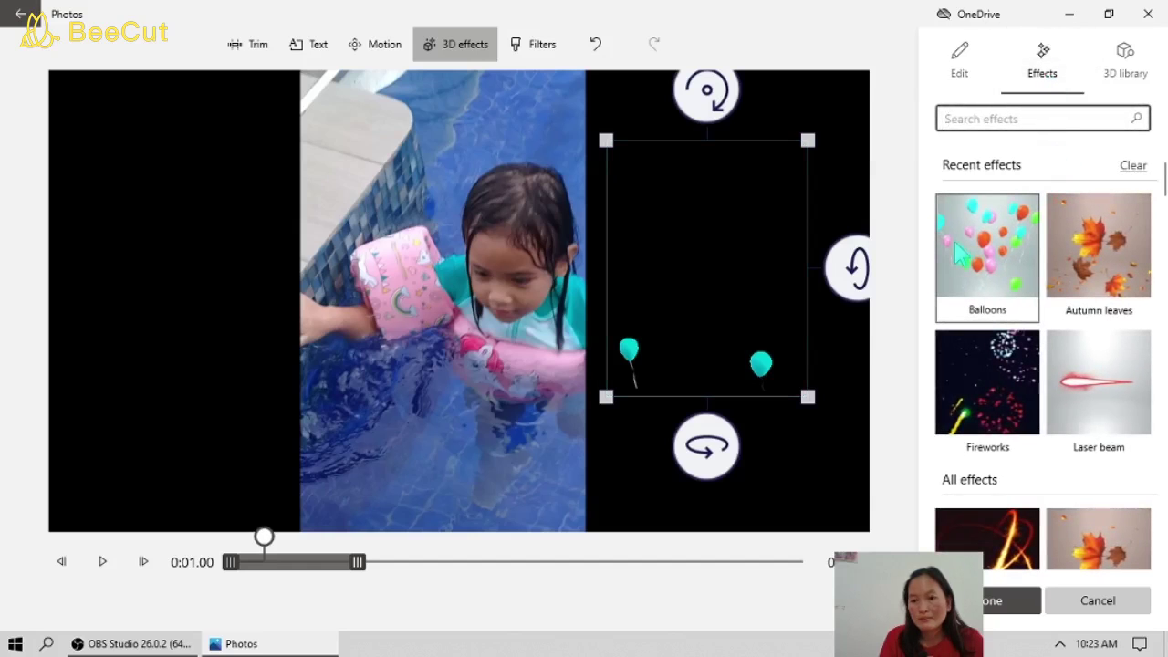
left_click(965, 255)
left_click_drag(535, 326, 237, 293)
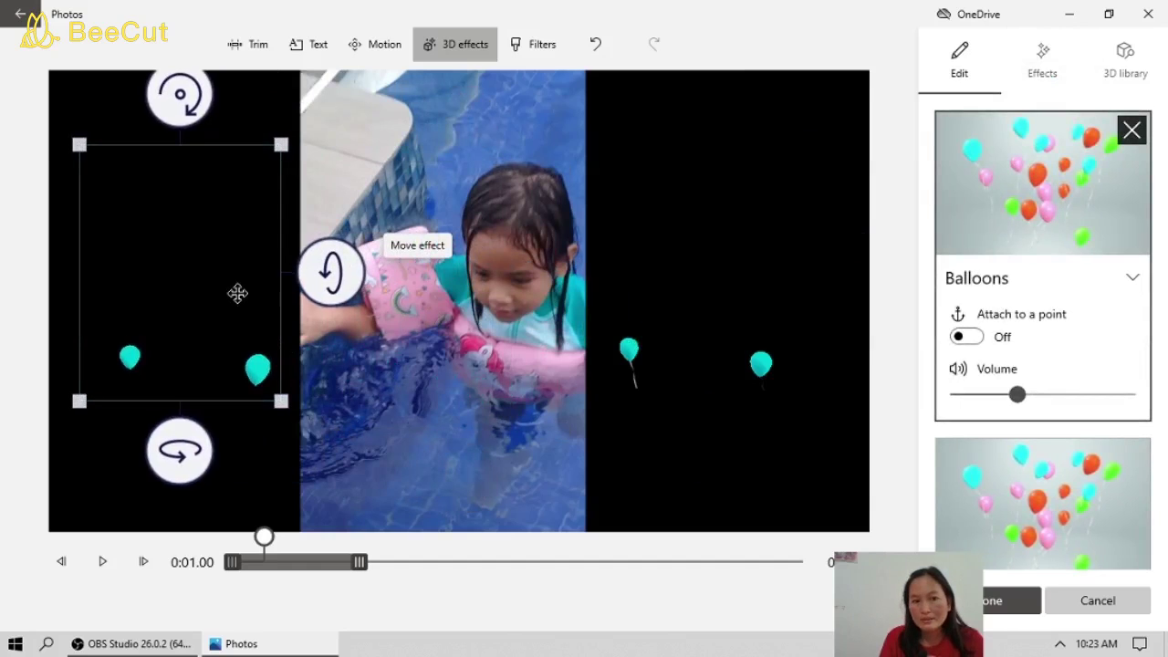
- Add two more Balloons effects at about 5 seconds, one over each black bar, and save the clip's edits
left_click(265, 537)
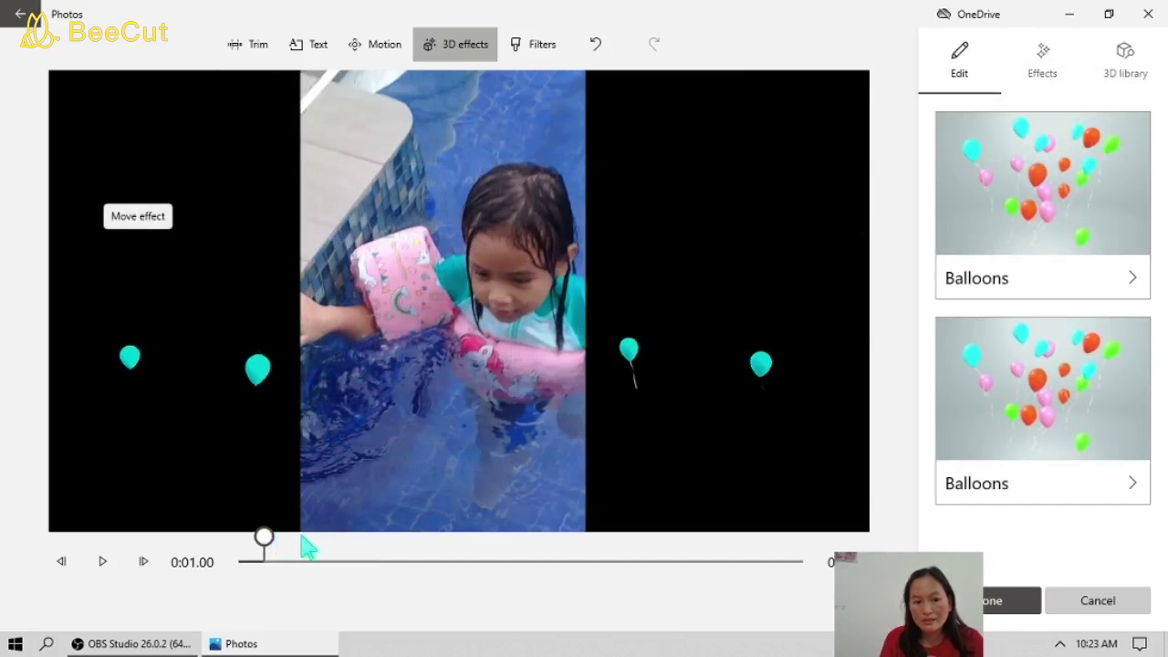
left_click_drag(290, 544, 370, 553)
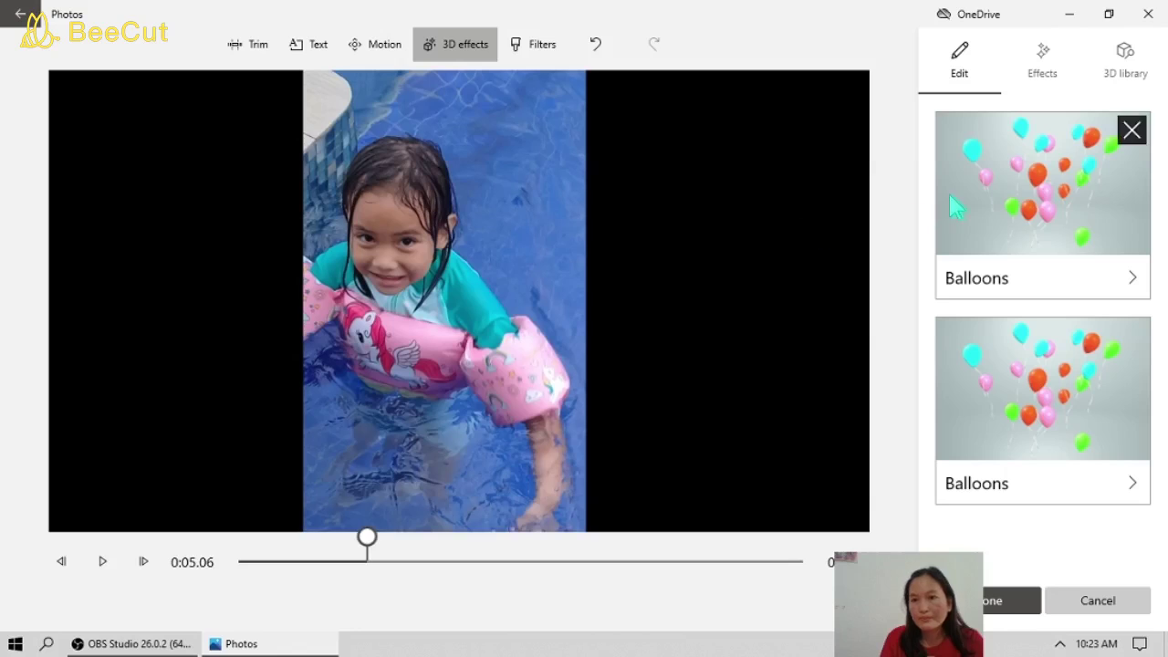
left_click(1043, 63)
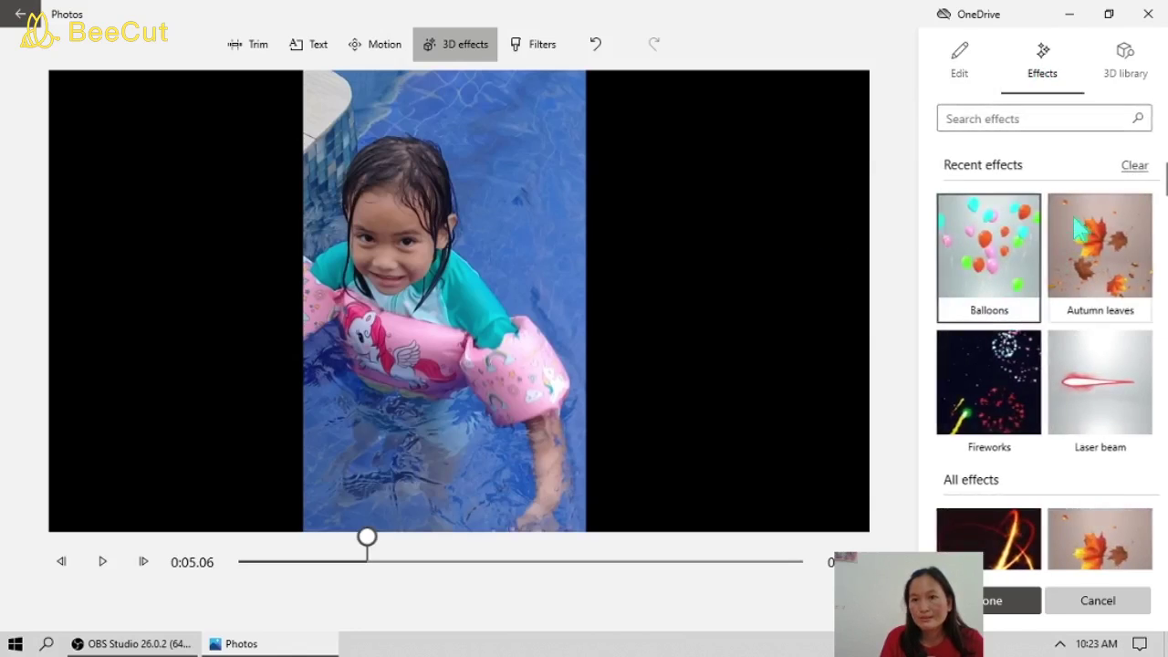
left_click(1004, 260)
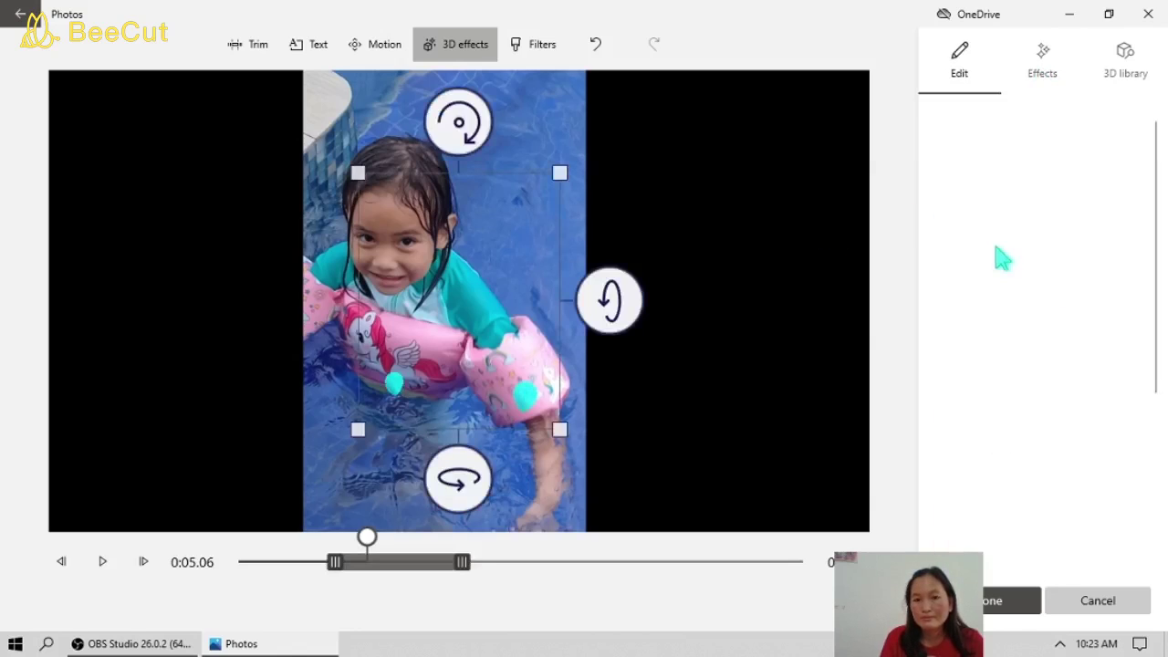
left_click_drag(489, 322, 712, 300)
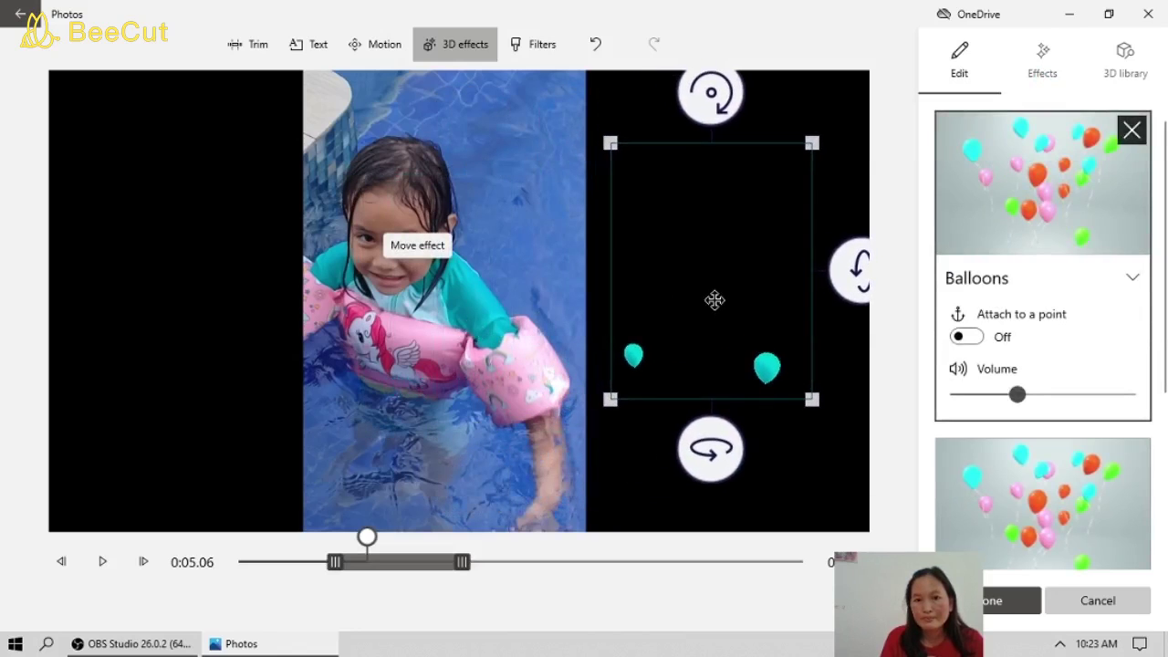
left_click(1041, 66)
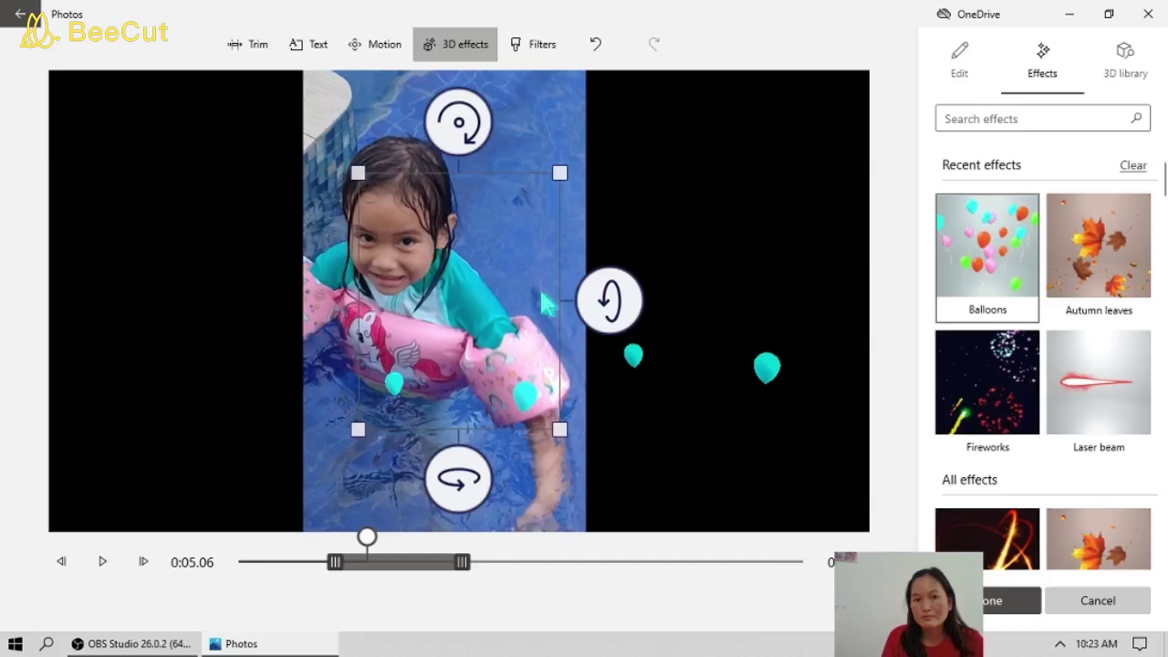
left_click_drag(371, 333, 177, 303)
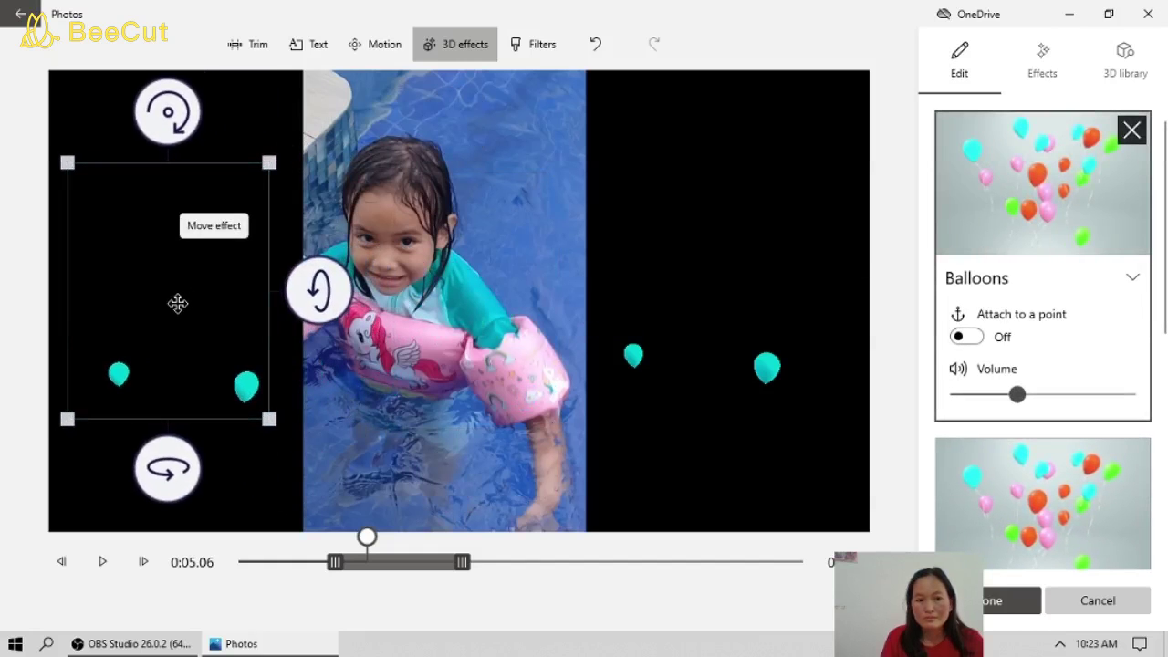
left_click_drag(378, 542, 456, 559)
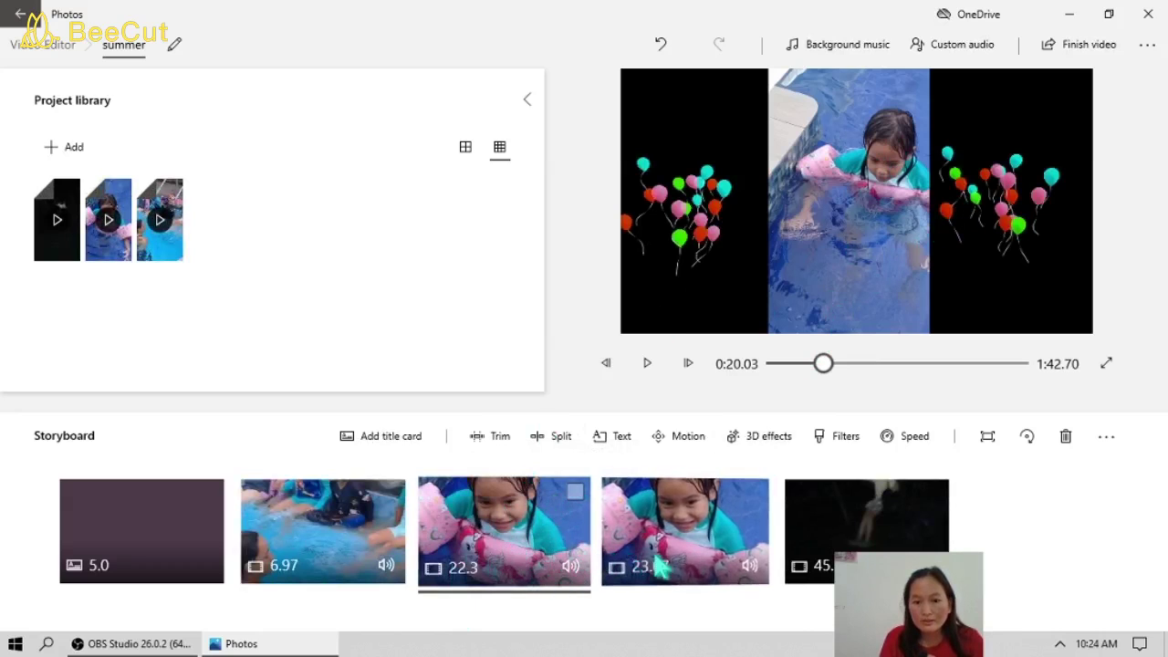
- Try the Pan left motion on the second half of the split pool clip, and apply Zoom in right
left_click(701, 563)
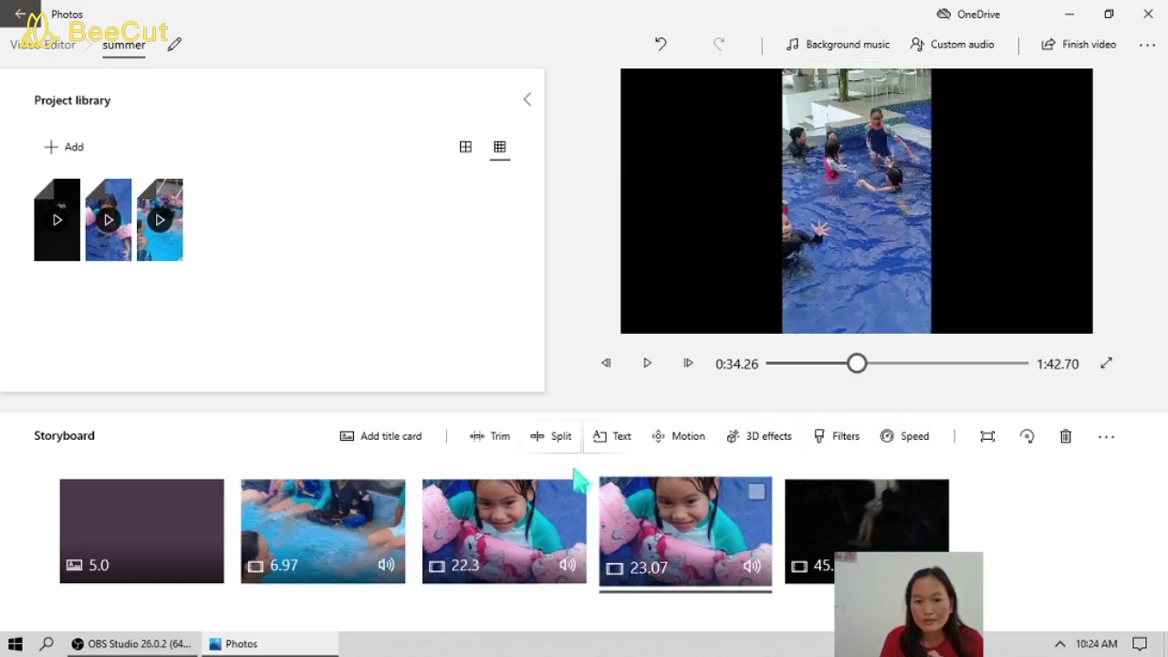
left_click(677, 446)
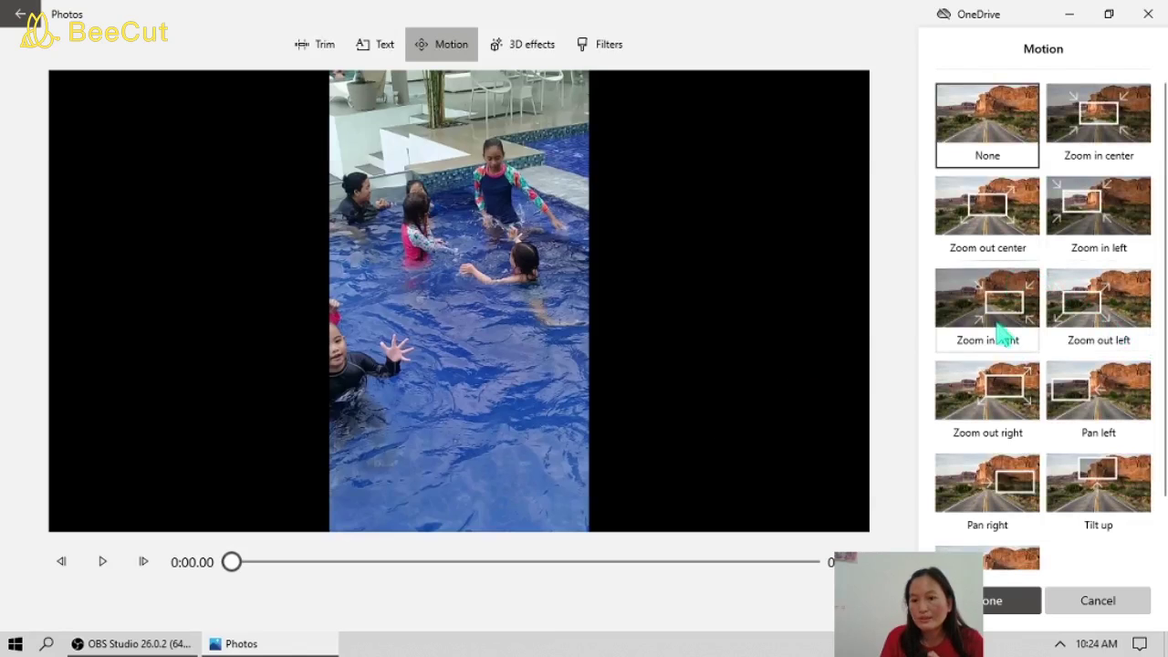
left_click(1111, 427)
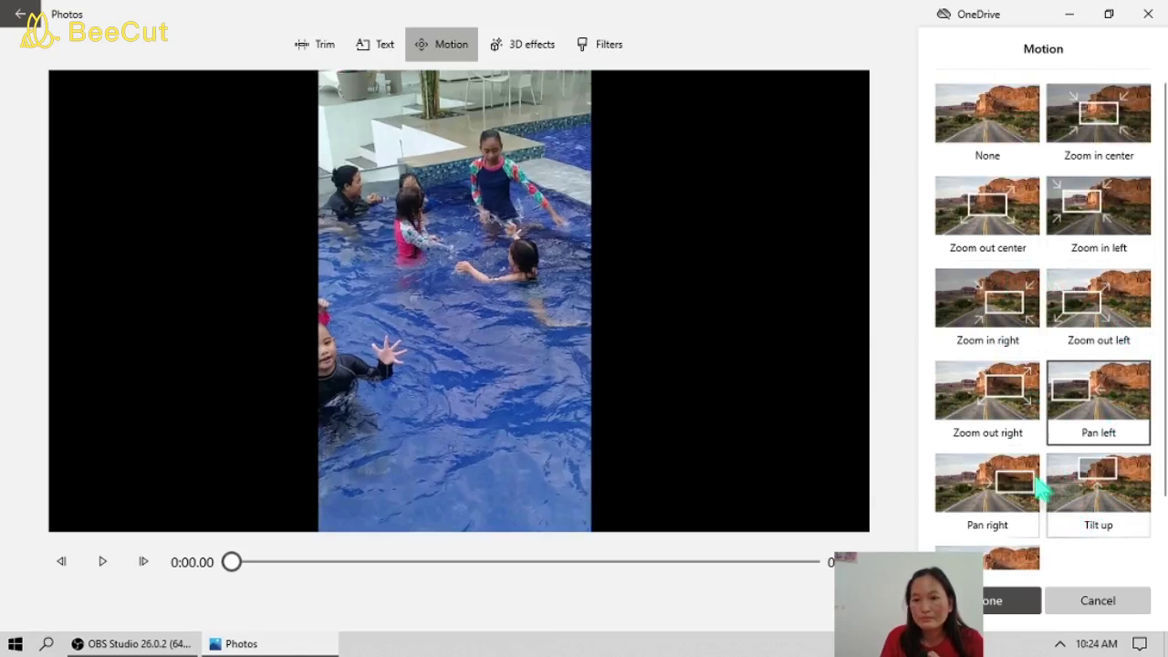
left_click(999, 298)
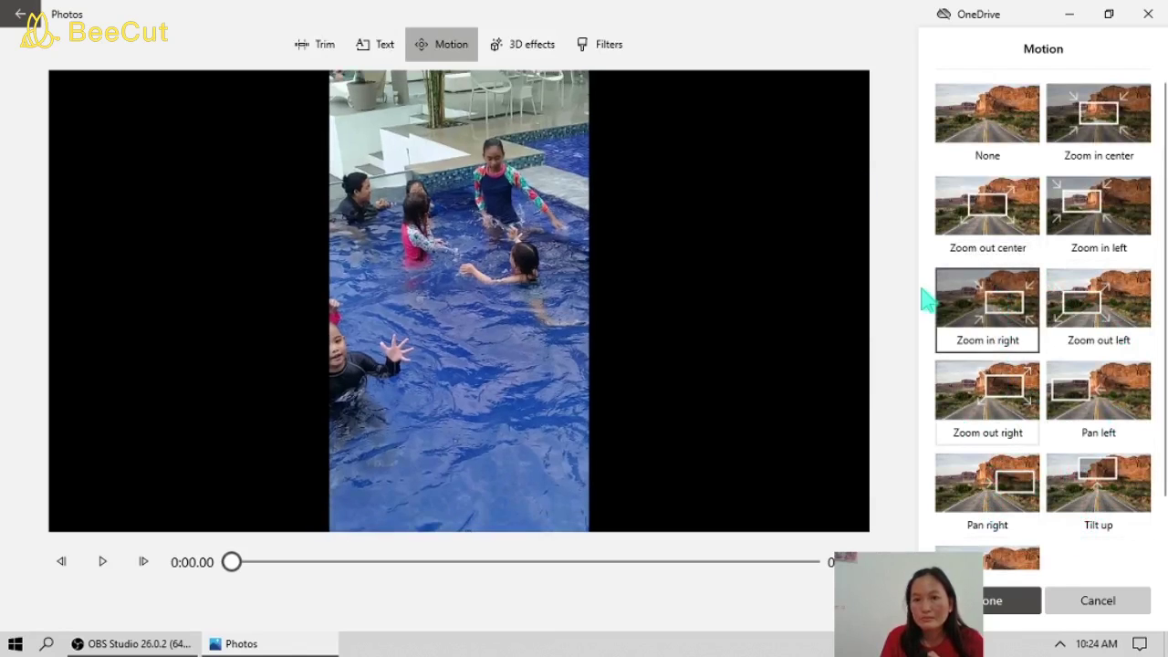
- Add two Confetti fountain 3D effects near the clip's start, one over each black bar beside the picture, and save the edits
left_click(528, 46)
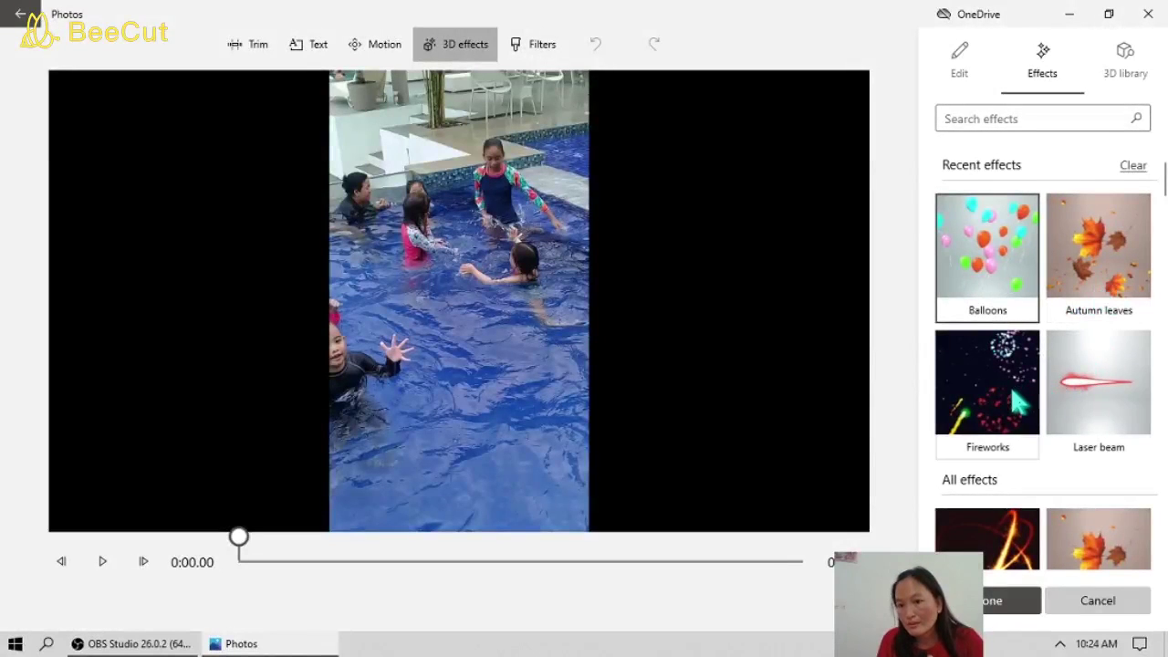
scroll(1016, 401, "down", 3)
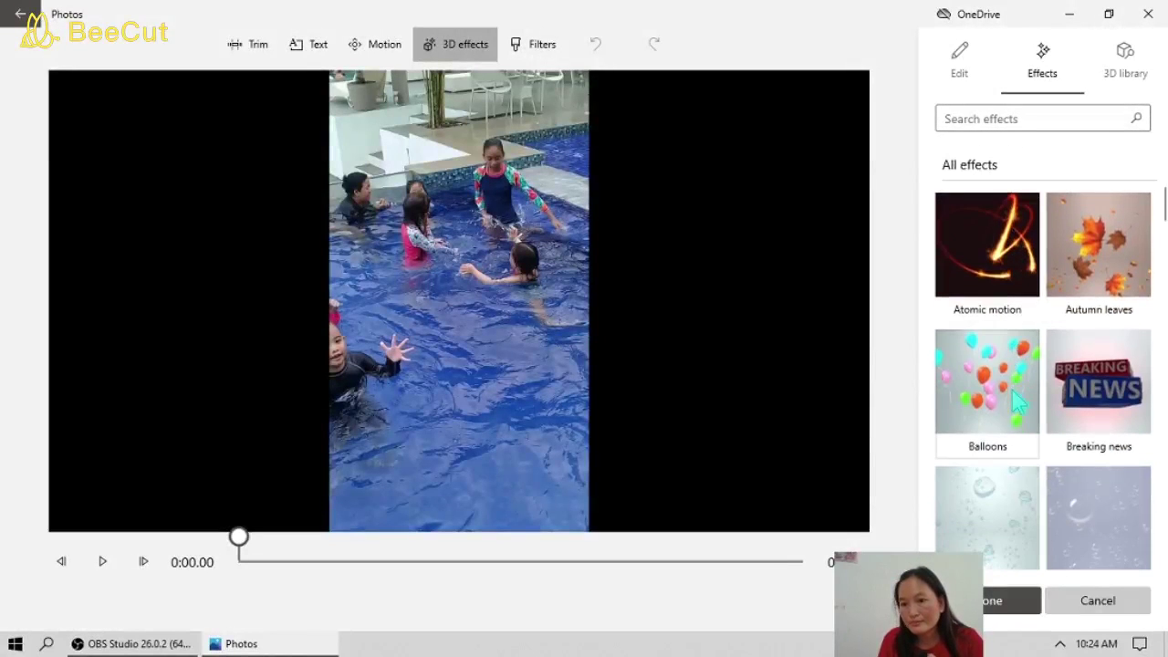
scroll(1015, 401, "down", 5)
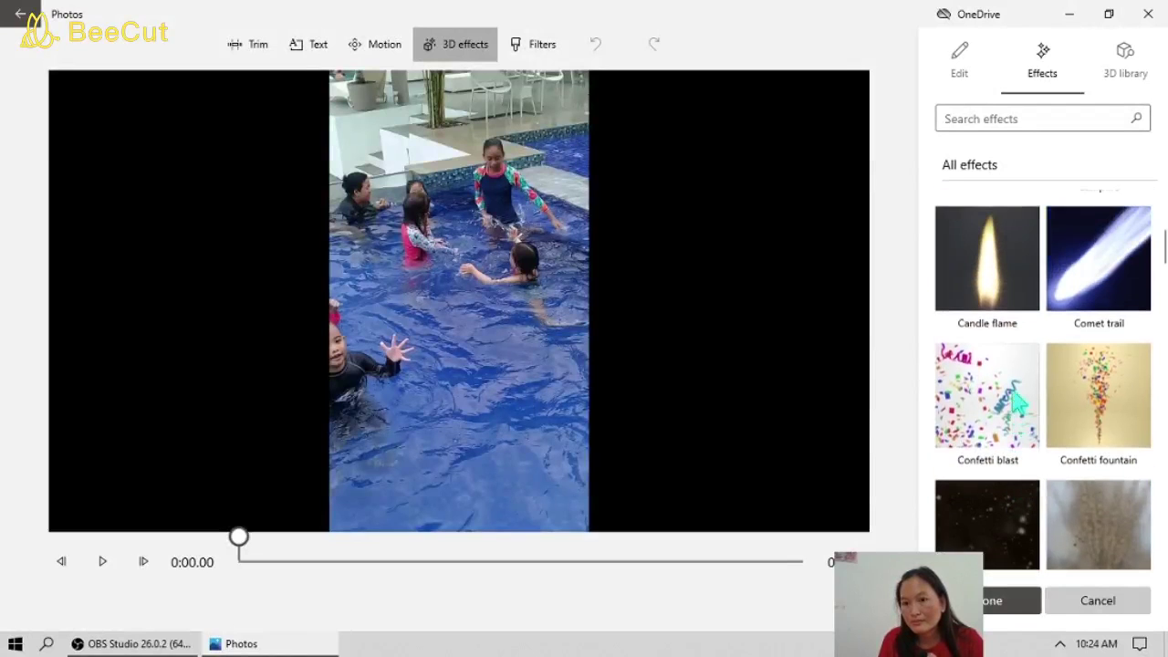
scroll(1014, 402, "up", 1)
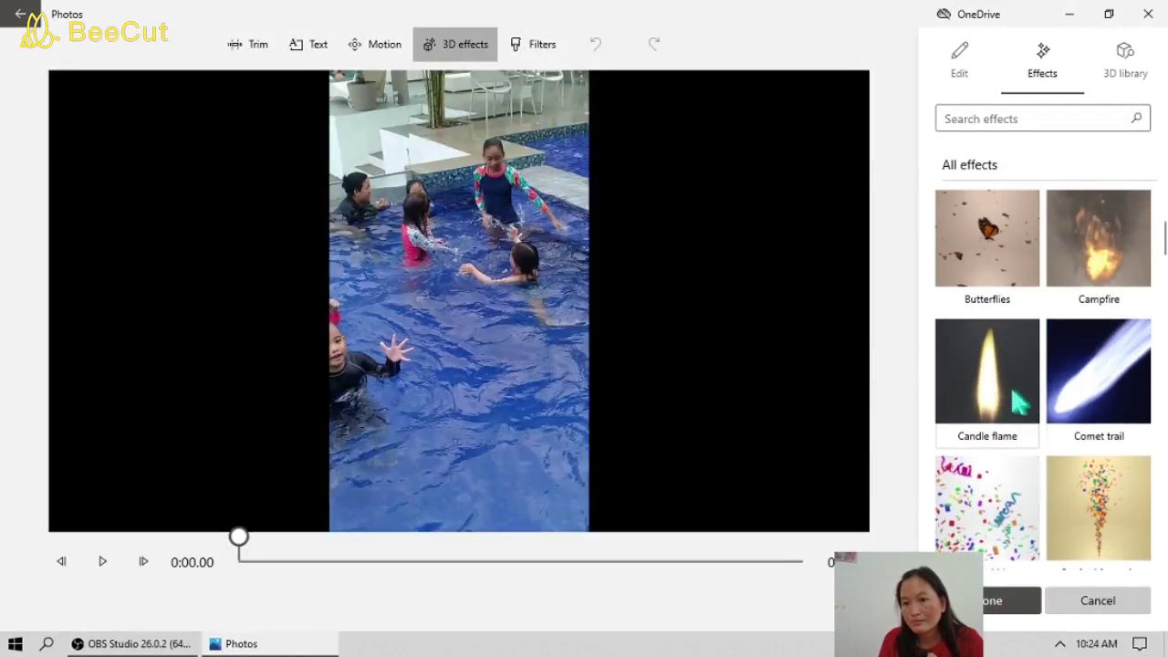
left_click(1098, 497)
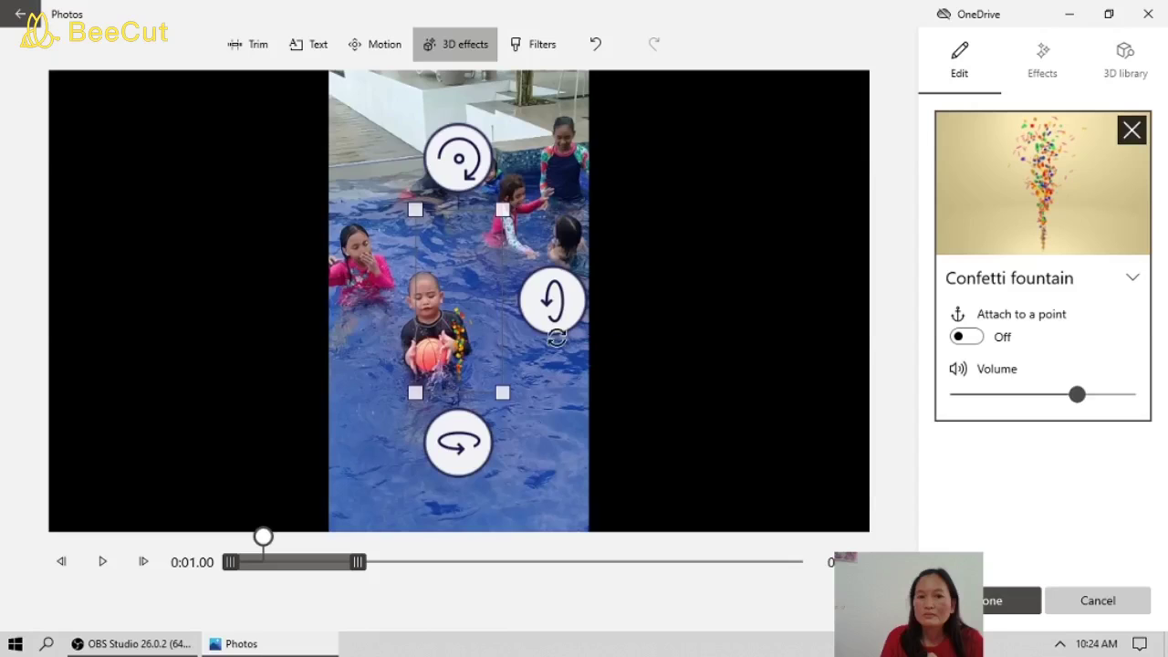
left_click_drag(463, 323, 736, 300)
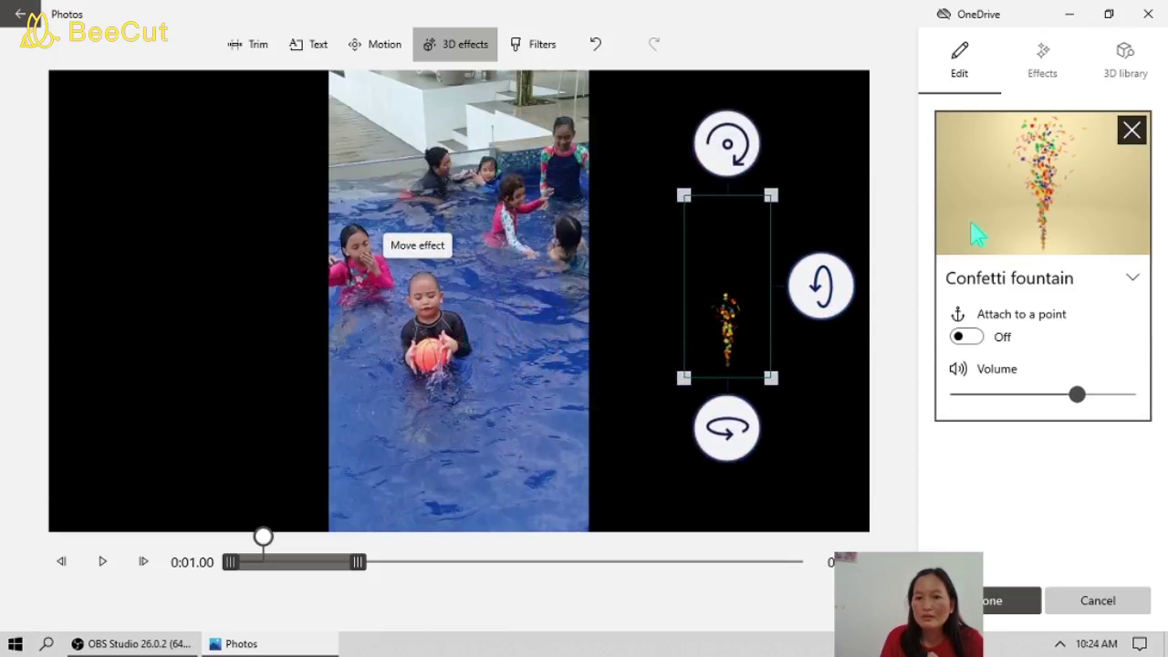
left_click(1043, 80)
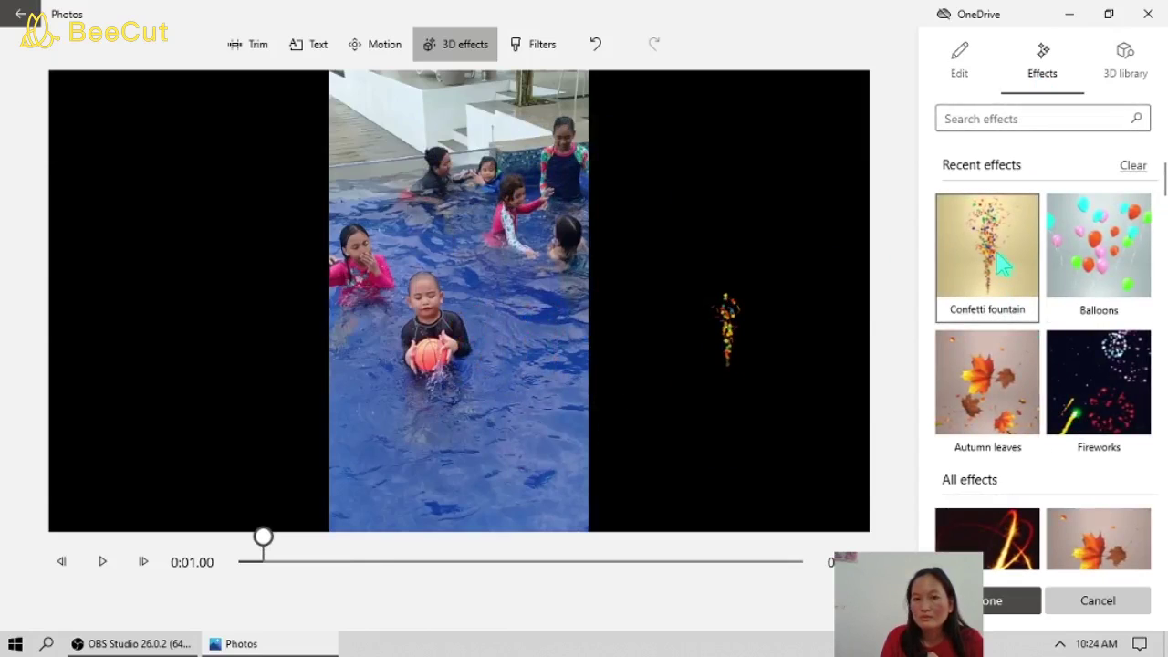
left_click(1003, 264)
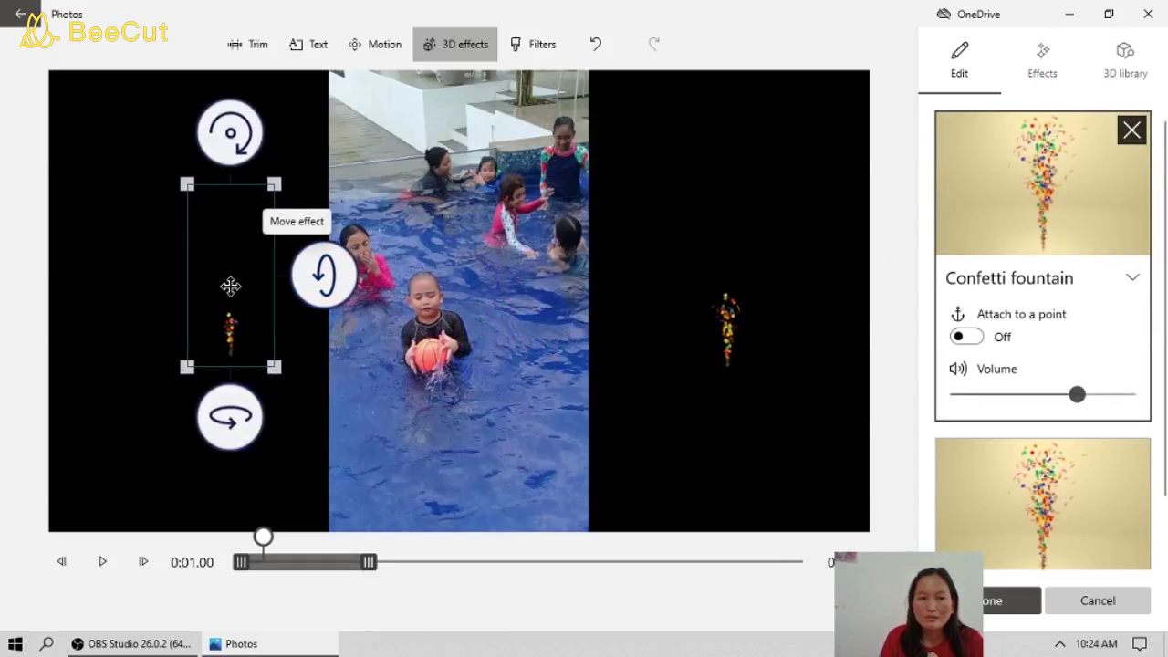
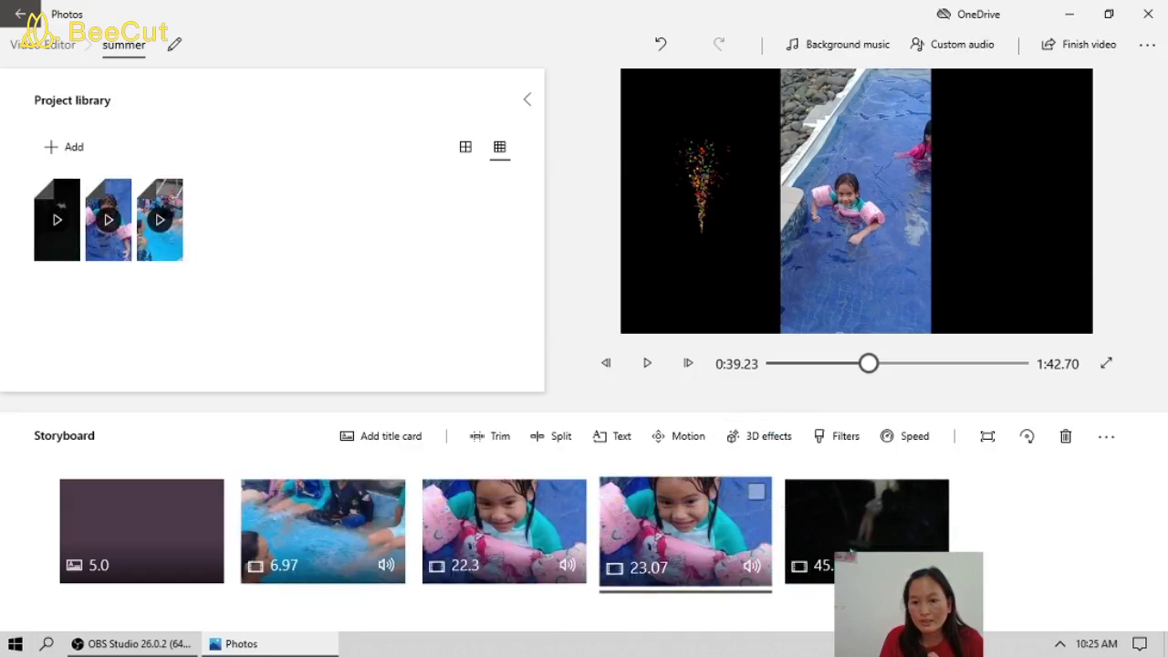
- Trim the end of the last storyboard clip, the night swing video, to a clip length of 0:44.36
left_click(821, 557)
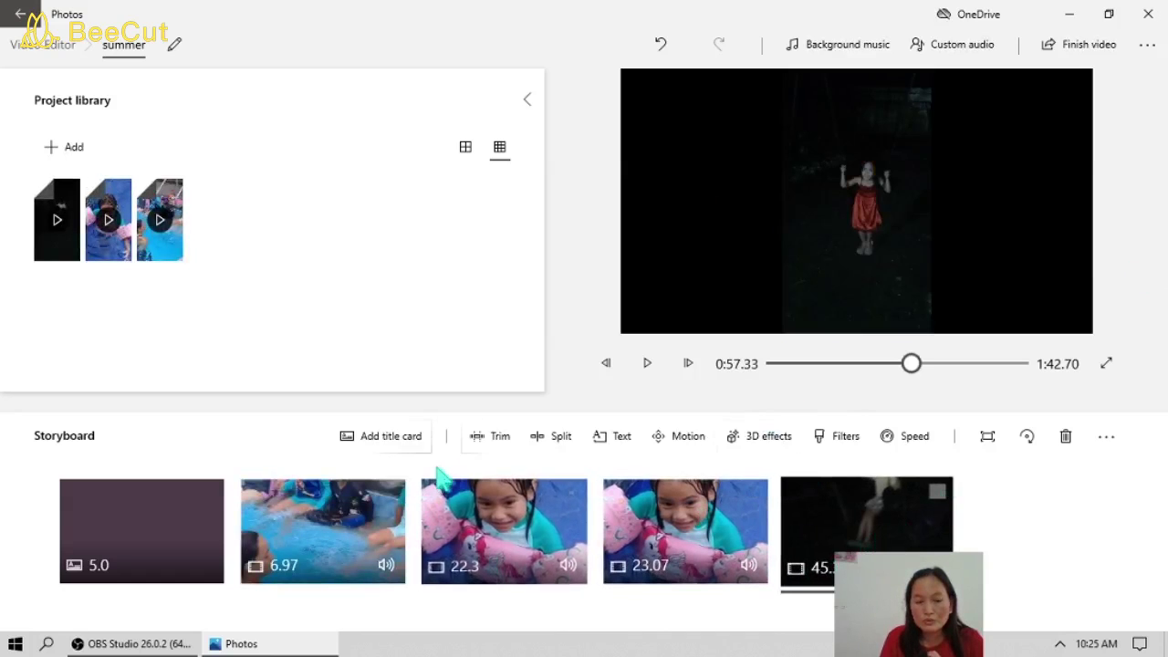
left_click(499, 437)
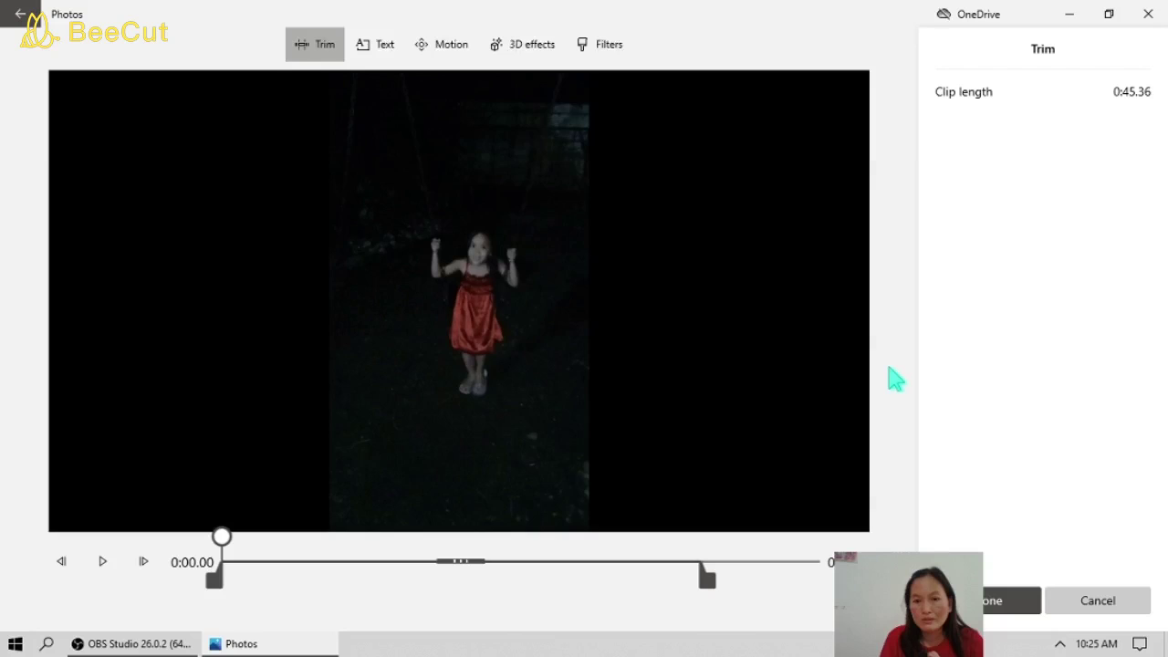
mouse_move(703, 588)
left_mouse_down()
mouse_move(566, 578)
mouse_move(696, 577)
left_mouse_up()
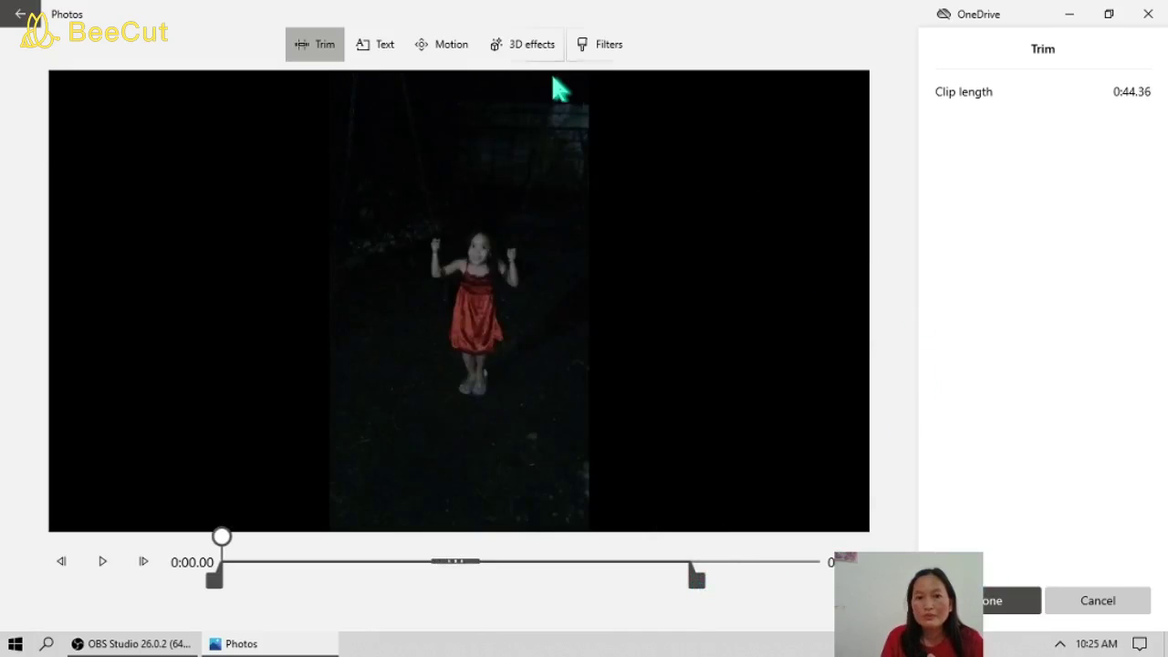
- Add two Fireworks 3D effects at the start of the night clip, one over each black bar beside the picture
left_click(532, 48)
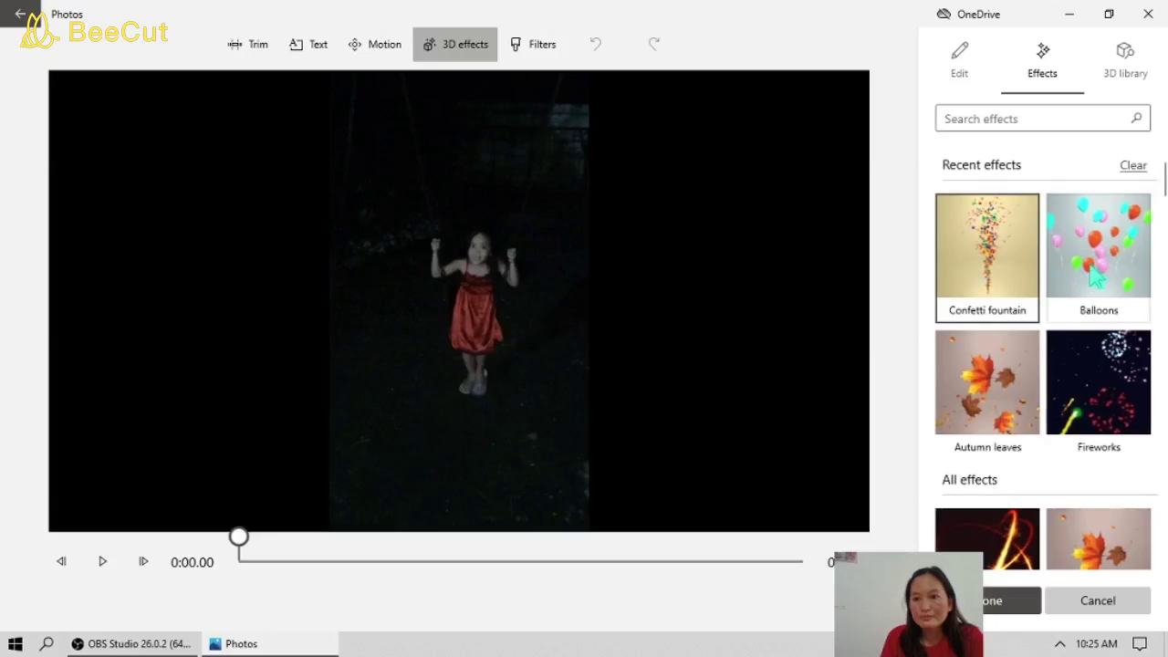
scroll(1106, 389, "down", 3)
scroll(1106, 389, "up", 5)
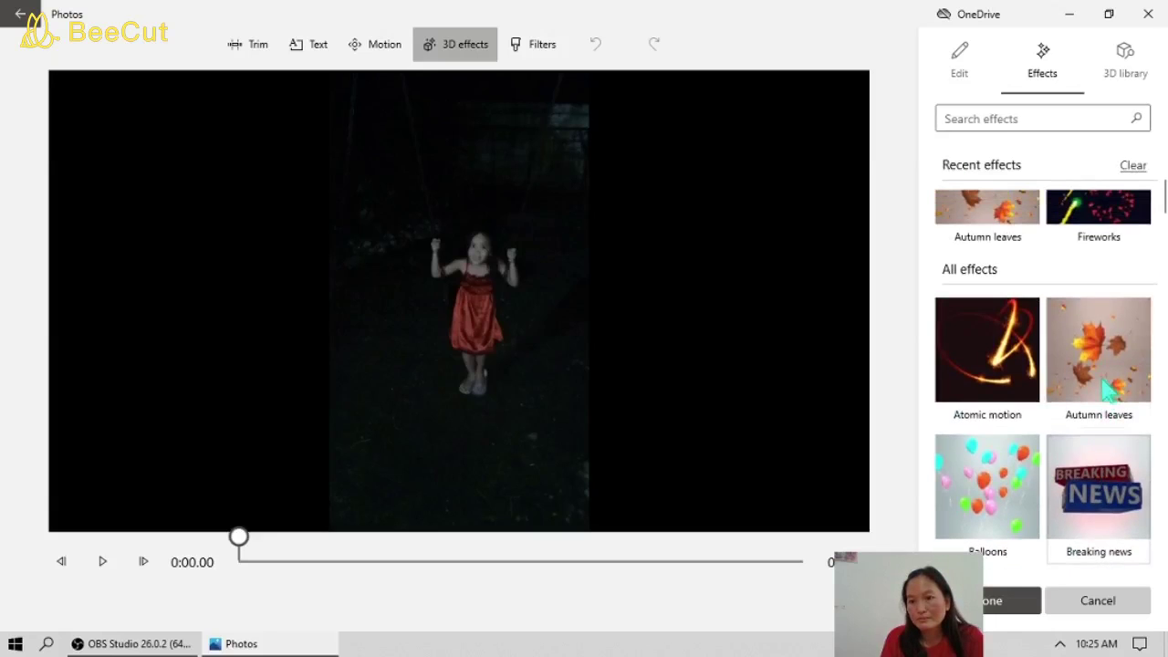
left_click(1115, 381)
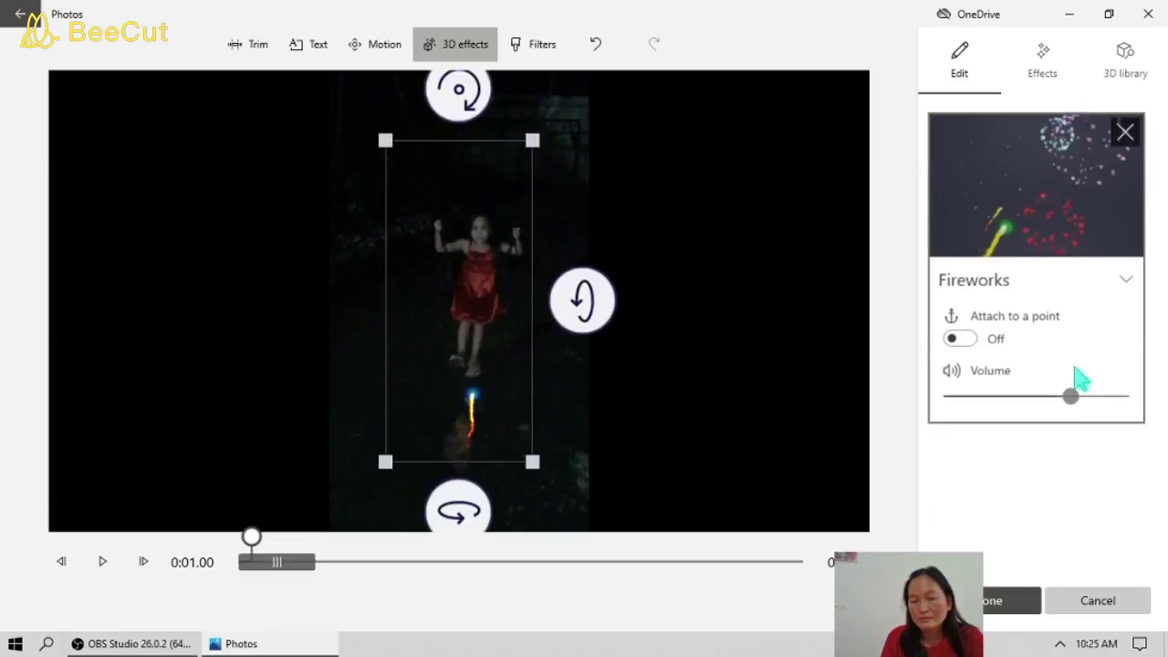
left_click_drag(649, 283, 735, 292)
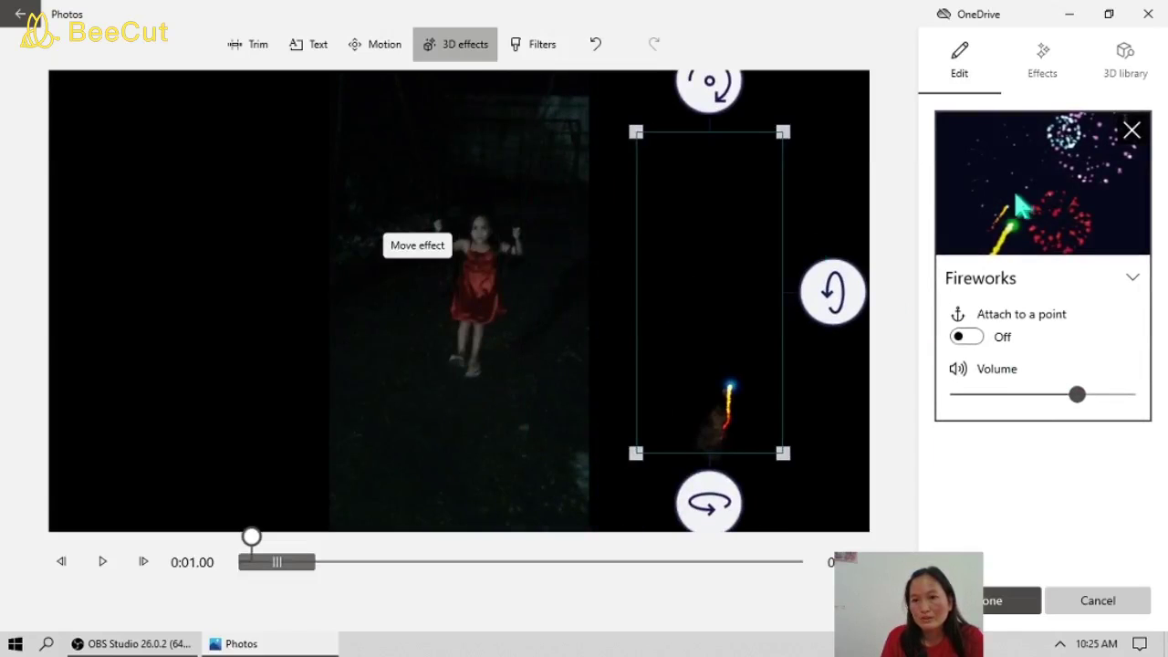
left_click(1067, 211)
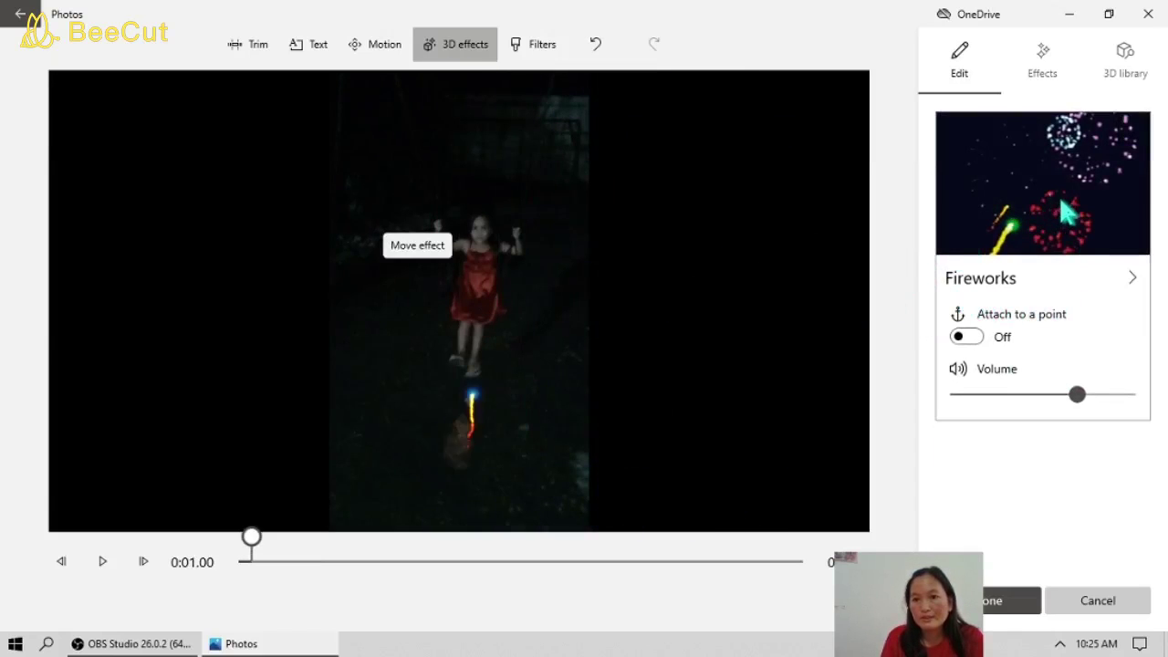
left_click(1045, 80)
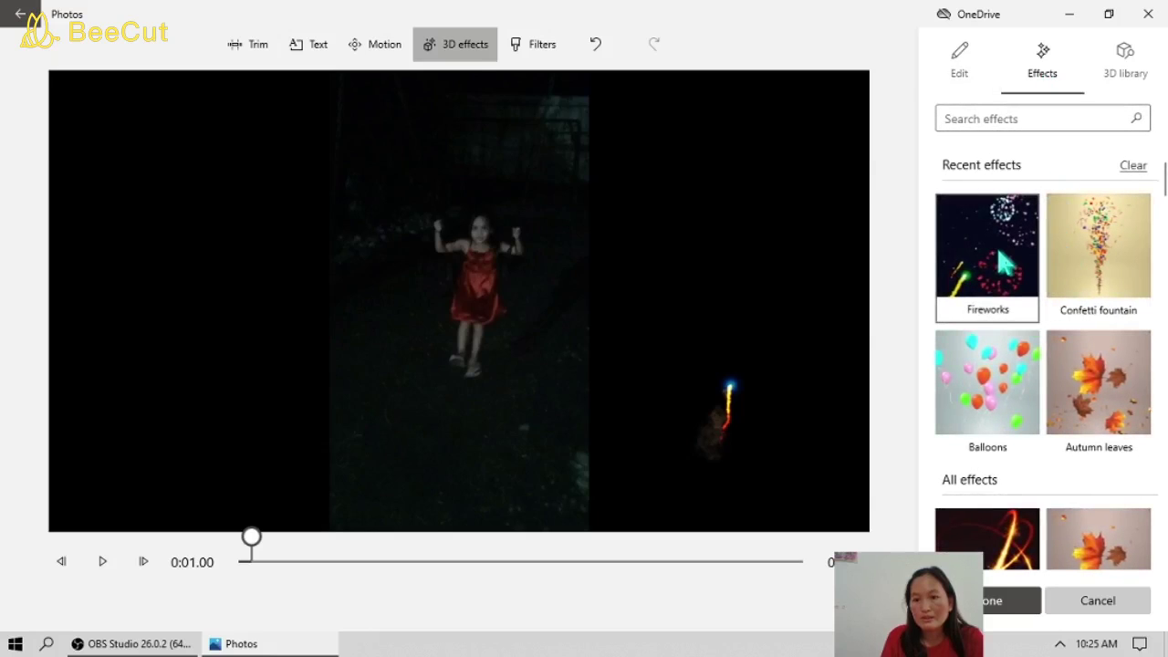
left_click(1008, 276)
left_click_drag(409, 304, 141, 264)
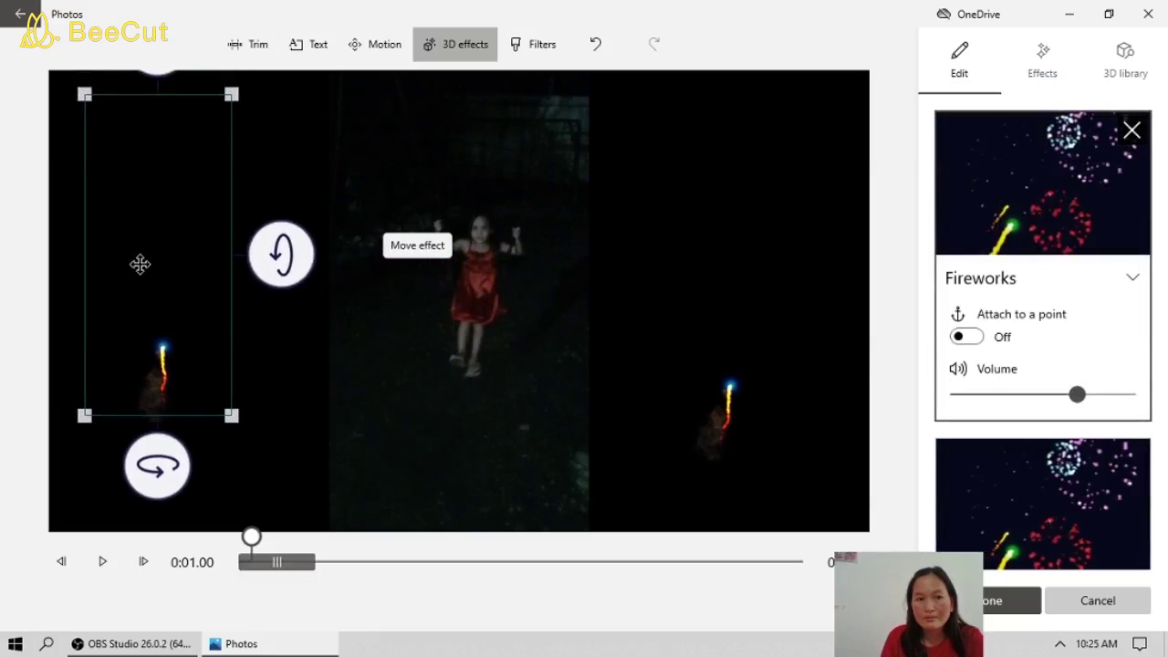
left_click(732, 404)
left_click_drag(732, 404, 731, 386)
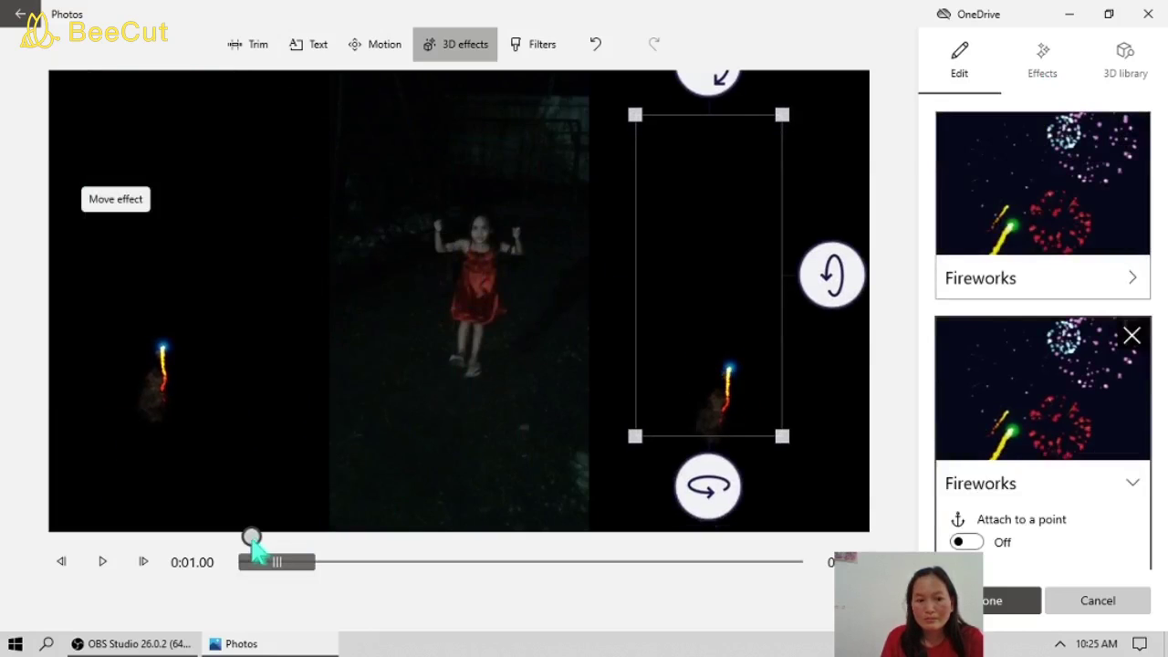
- Add two more Fireworks effects at about 8 seconds, one over each black bar, and save the clip's edits
left_click_drag(263, 540, 350, 566)
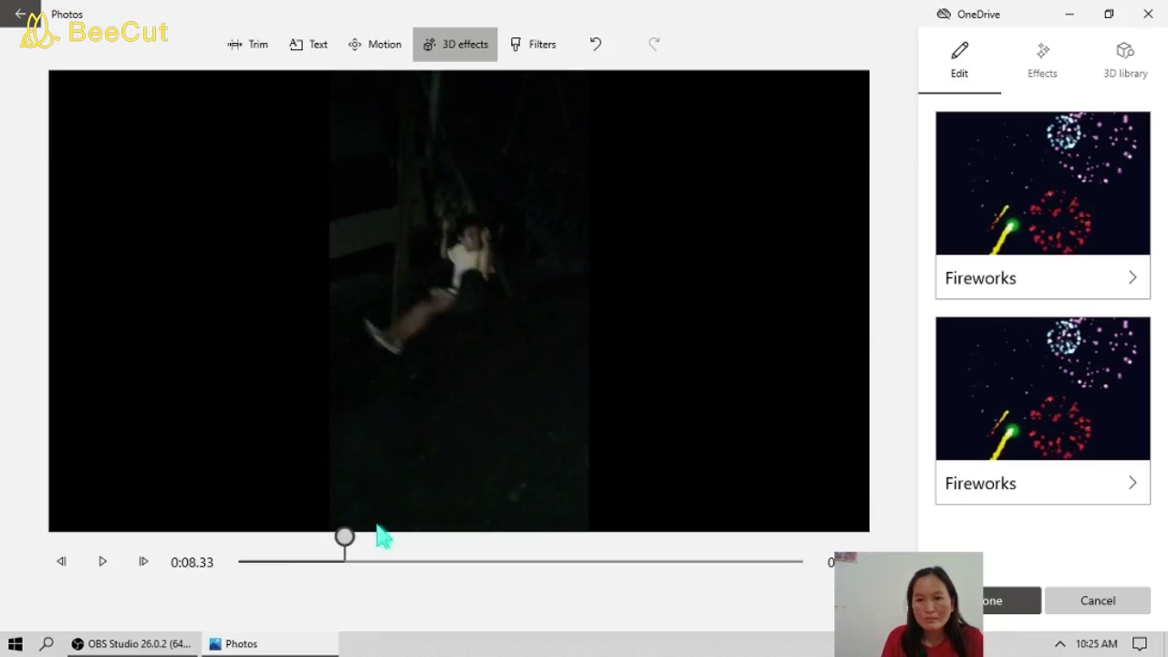
left_click(1040, 64)
left_click(1003, 247)
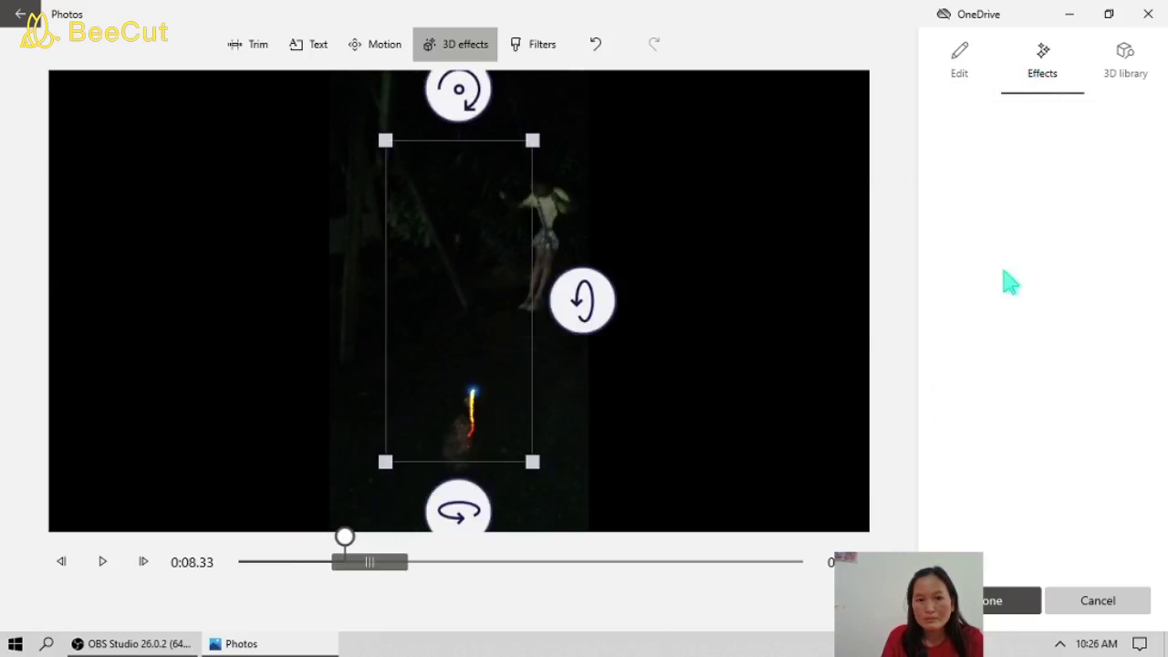
left_click_drag(508, 316, 265, 326)
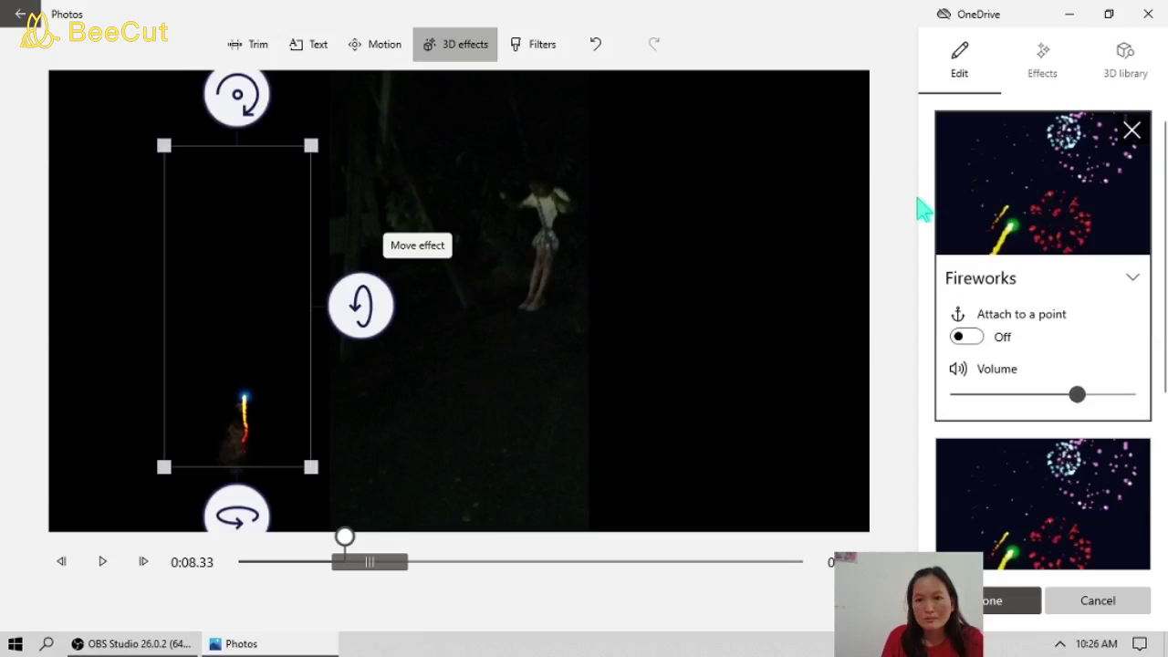
left_click(1044, 68)
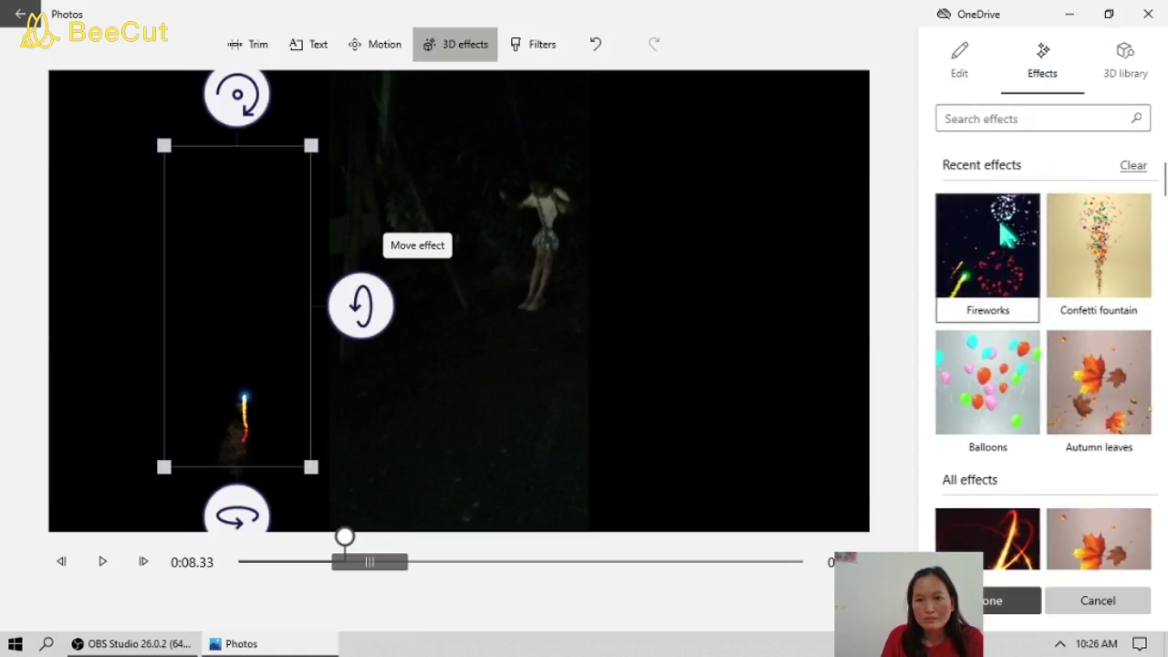
left_click(987, 246)
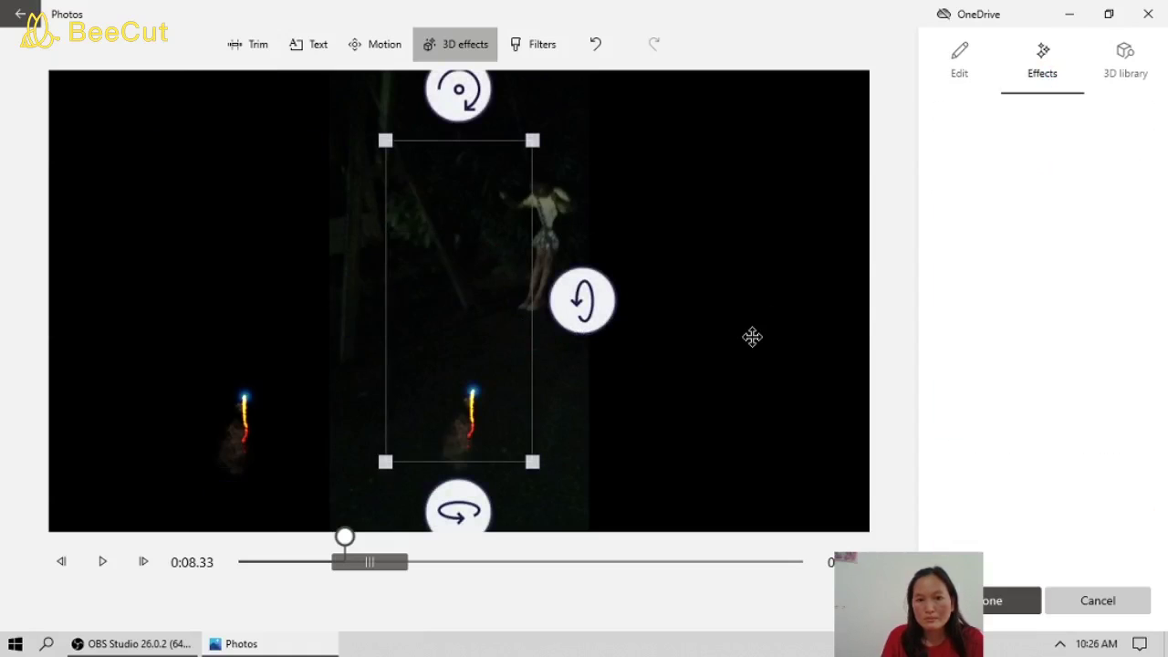
left_click_drag(514, 349, 764, 324)
left_click(716, 354)
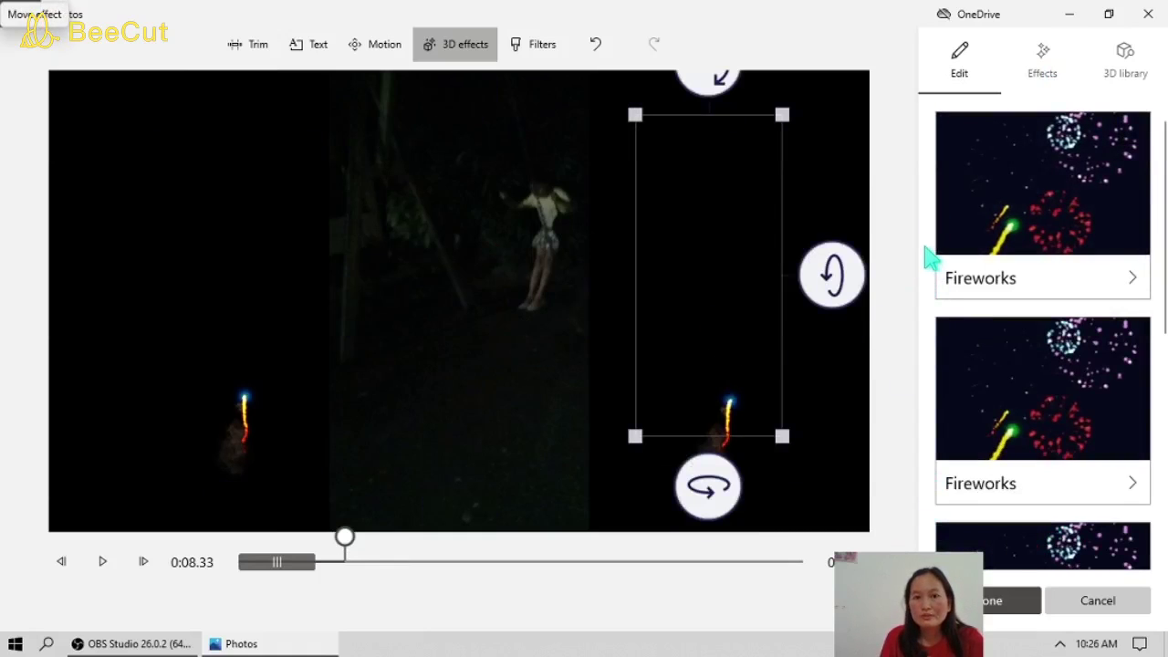
left_click(991, 609)
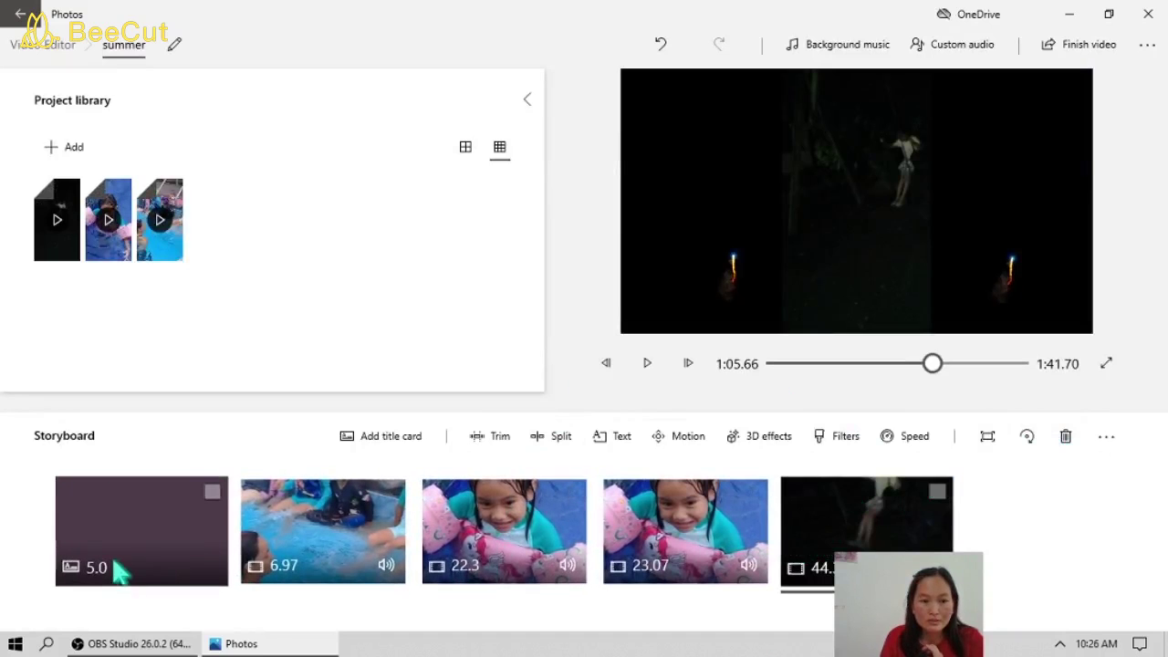
- Play the whole video from the title card to review the edits
left_click(169, 540)
left_click(647, 363)
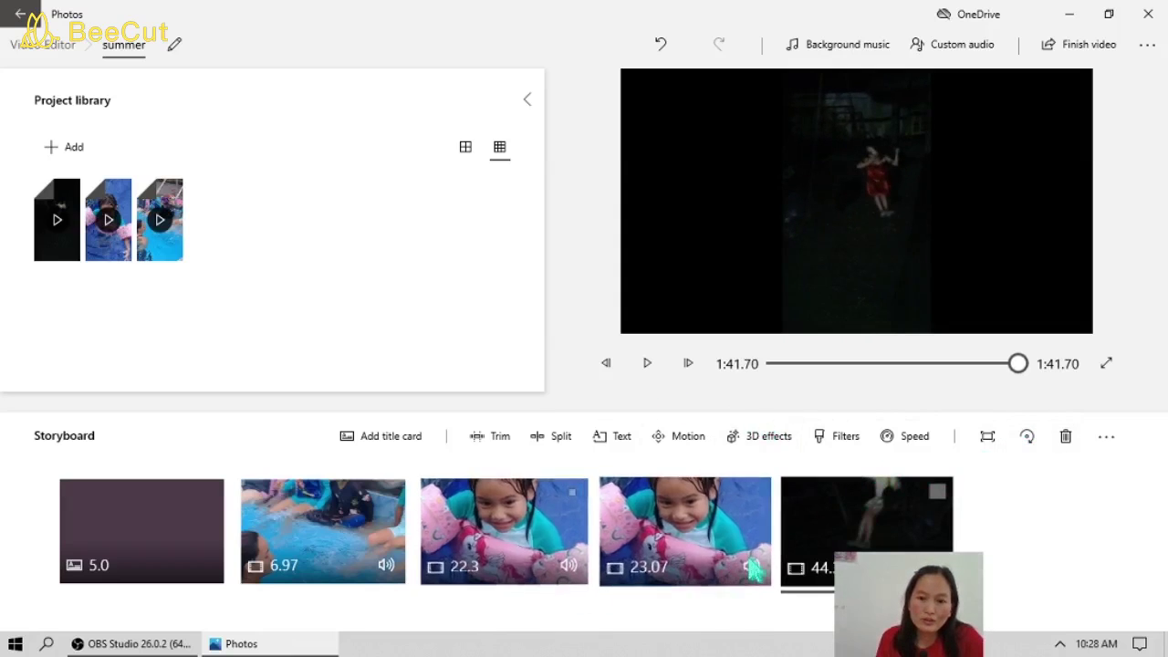
- Set the night clip's playback speed to 2x and select the second half of the split pool clip
left_click(910, 447)
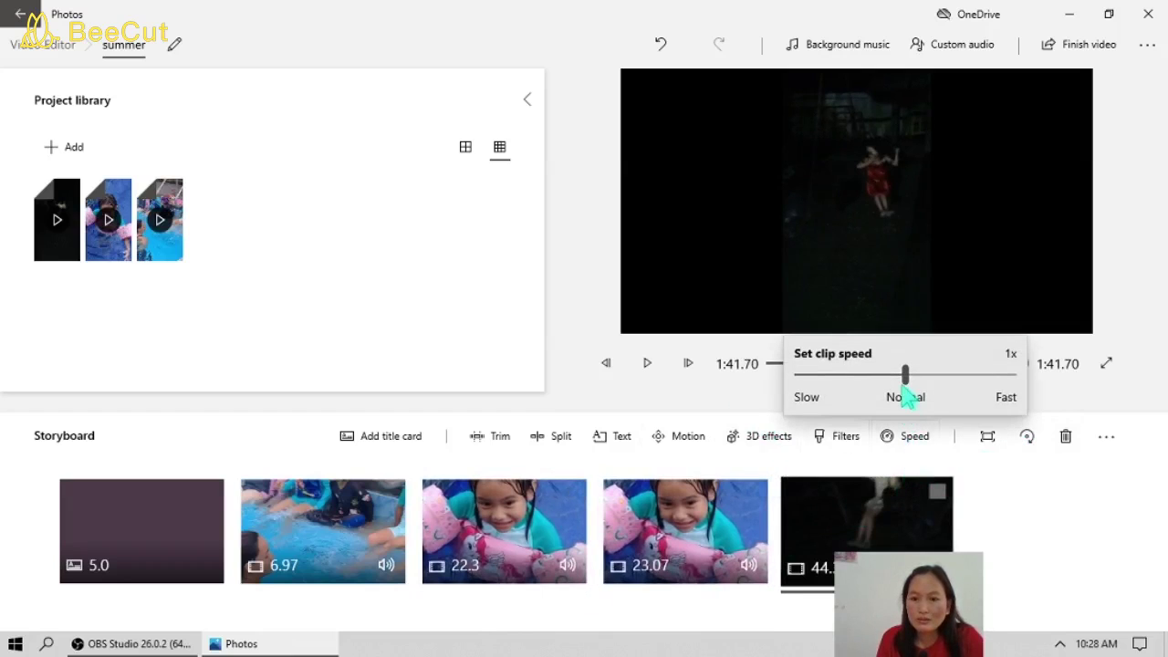
mouse_move(920, 384)
left_mouse_down()
mouse_move(849, 387)
mouse_move(936, 383)
left_mouse_up()
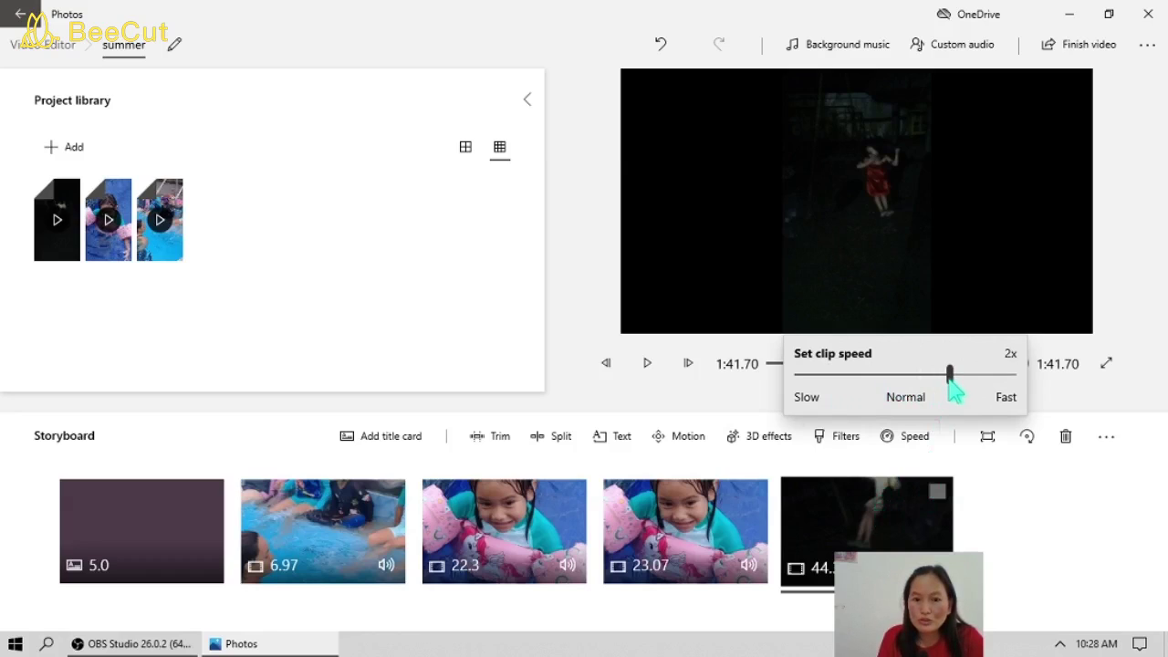
left_click(685, 529)
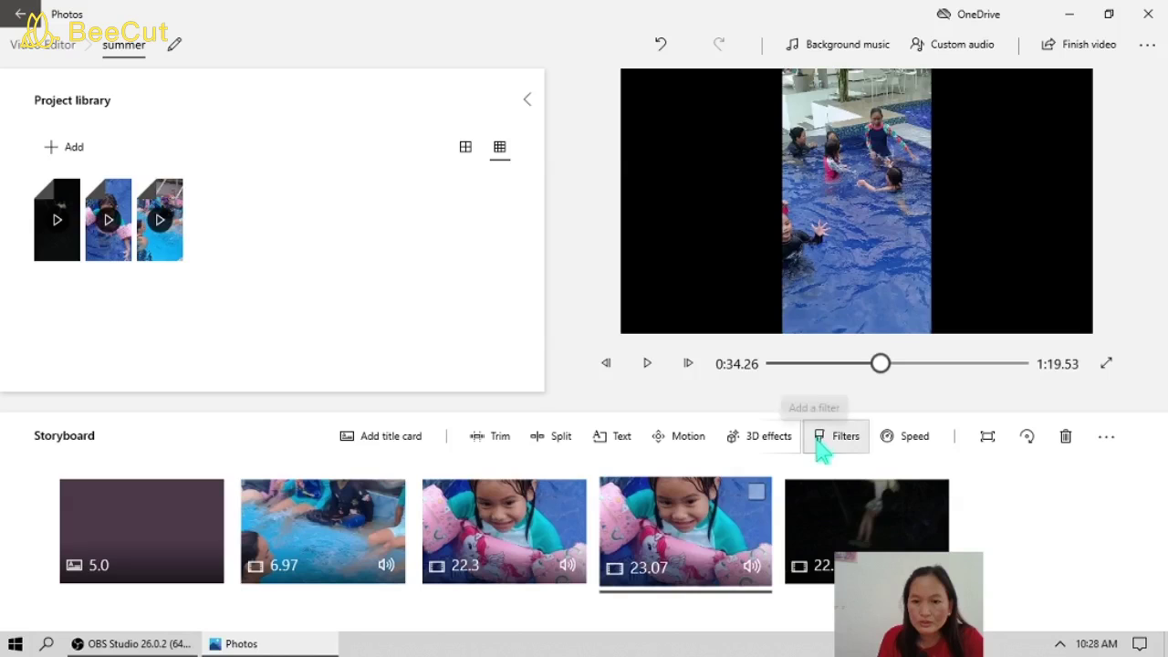
- Adjust the audio volume of the first pool clip and open the volume control of the clip after it
left_click(315, 570)
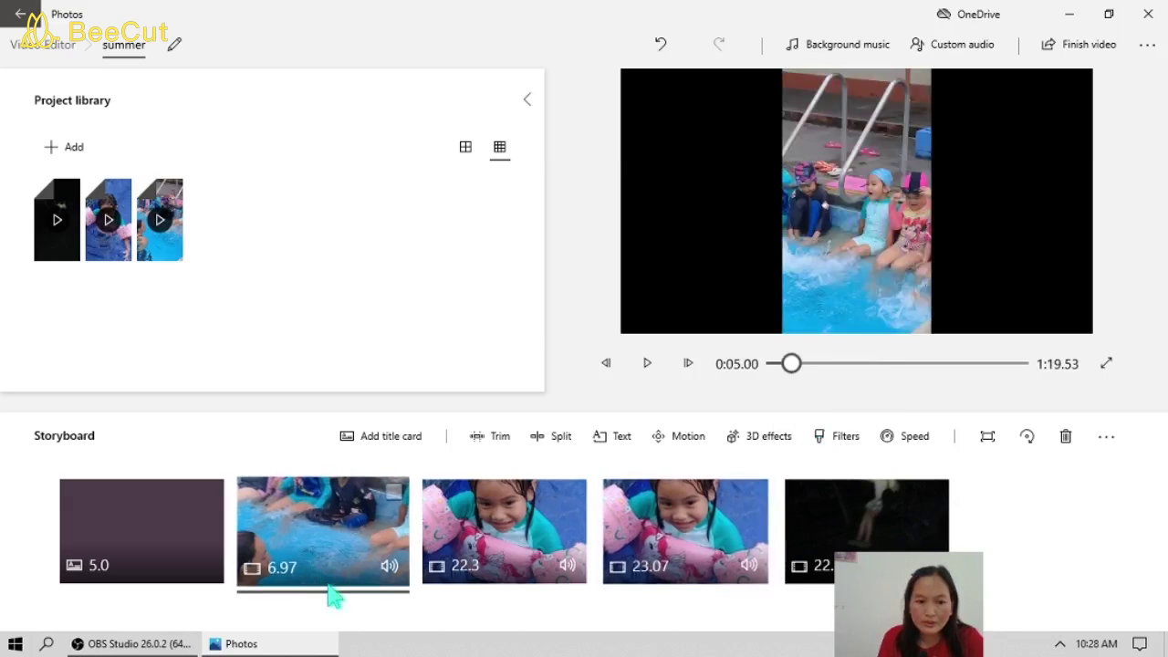
left_click(390, 566)
left_click_drag(390, 516, 396, 523)
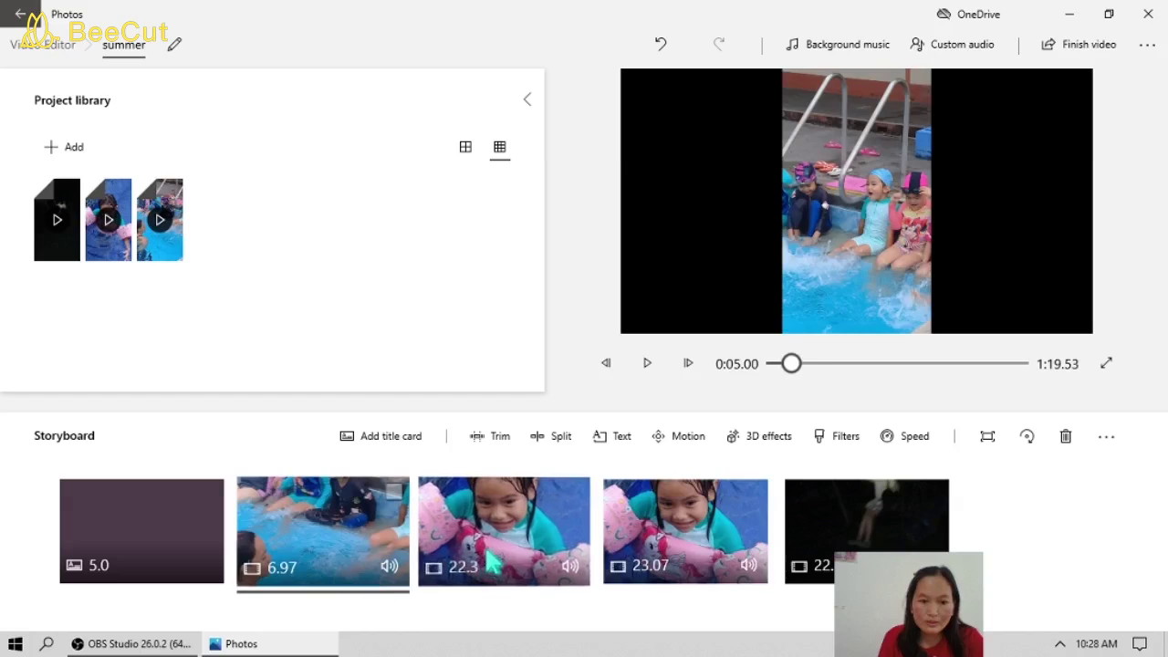
left_click(566, 571)
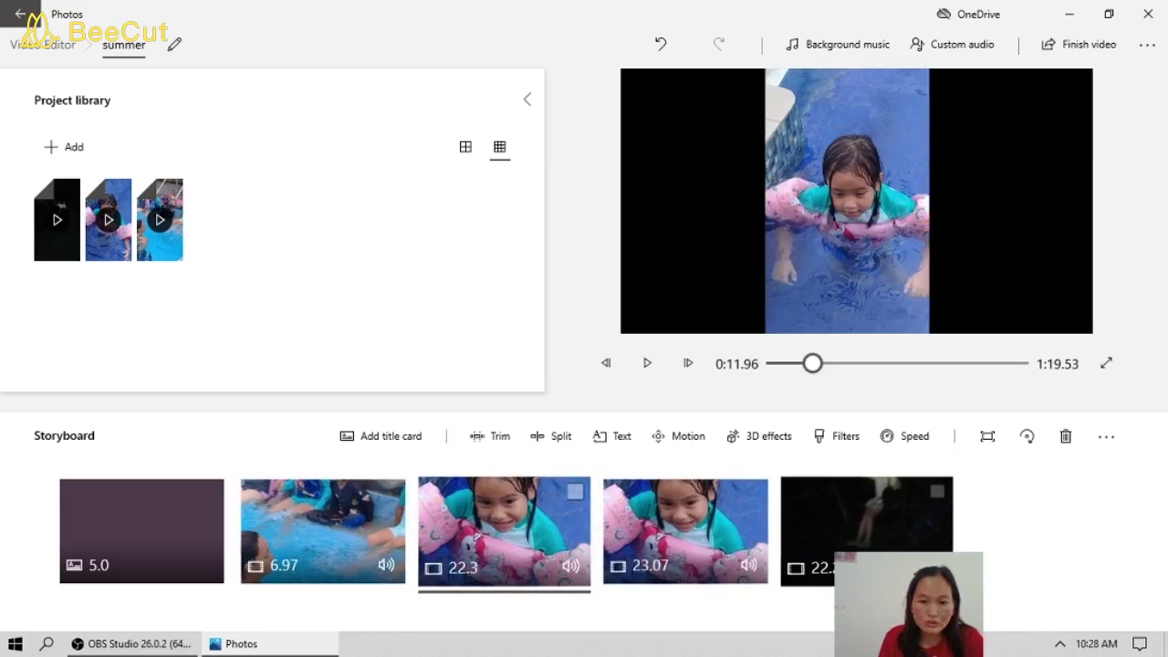
- Preview the title card from the beginning and pause the playback
left_click(168, 569)
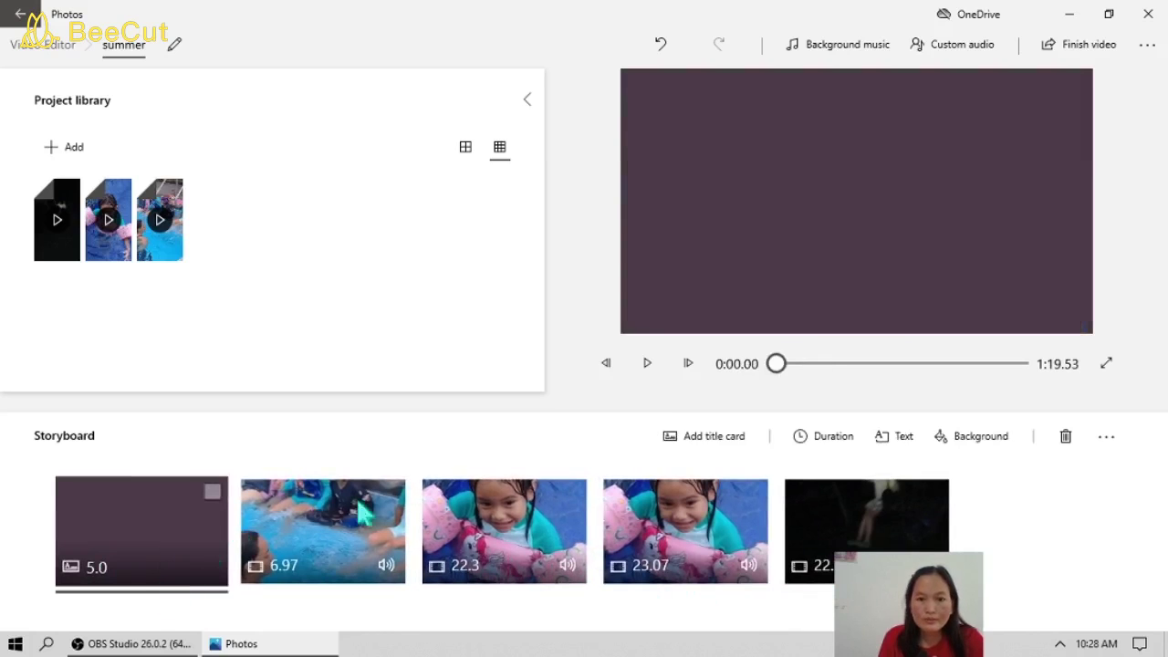
left_click(647, 371)
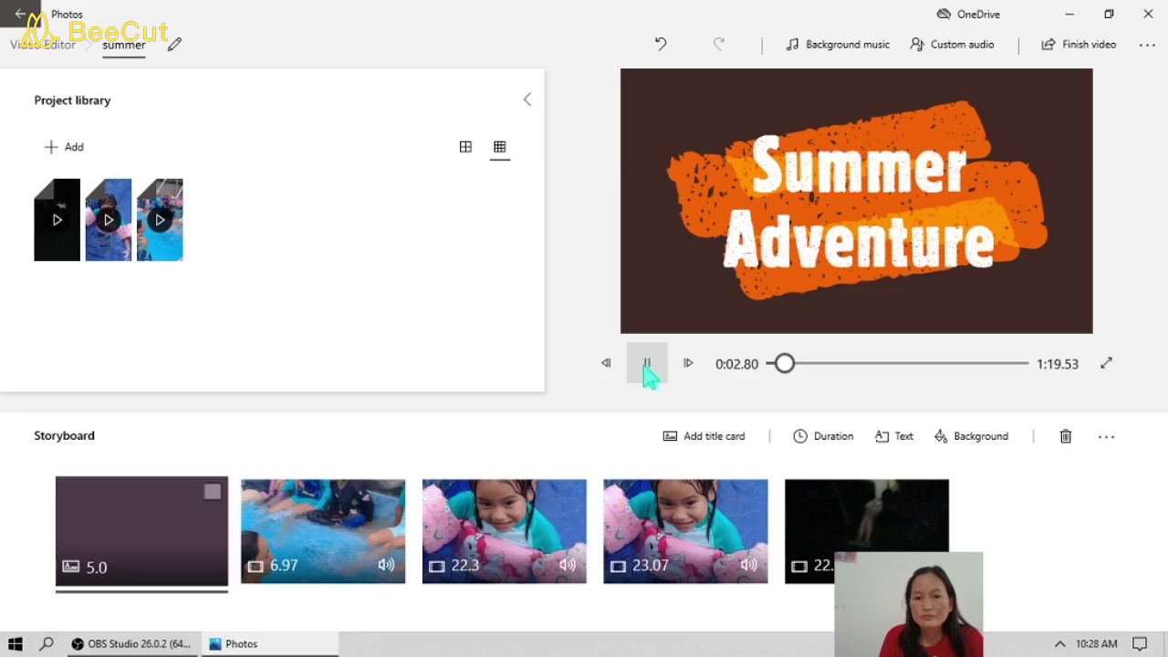
left_click(647, 364)
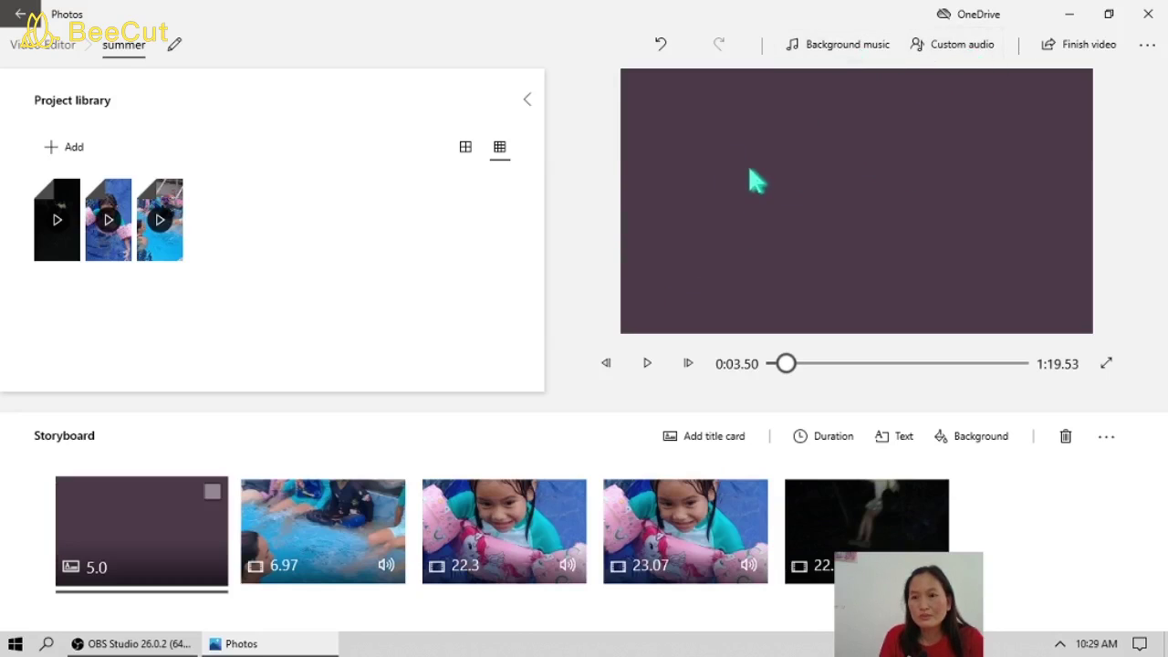
- Open the settings for finishing the video, keep High 1080p quality and show the additional encoding options
left_click(1086, 53)
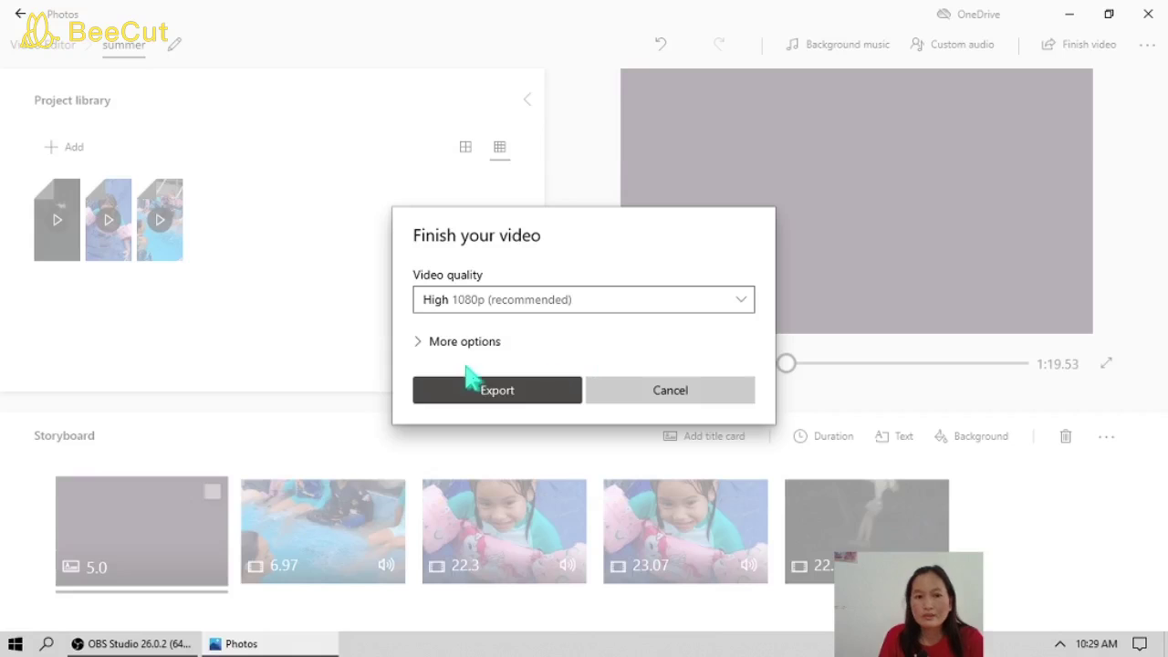
left_click(741, 301)
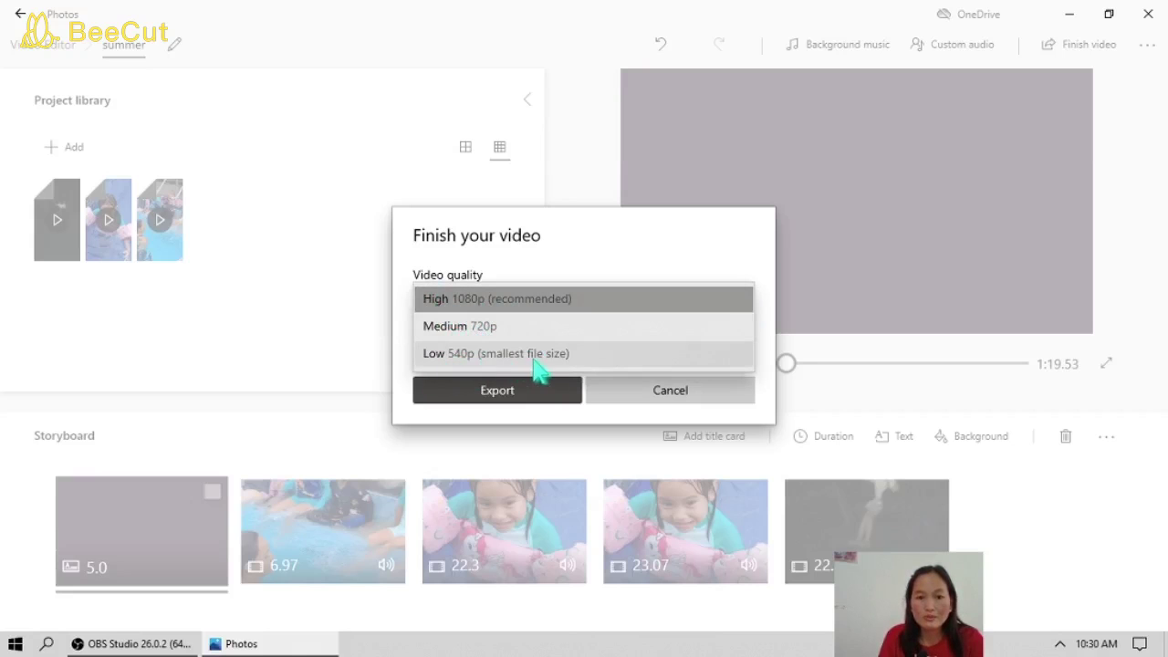
left_click(707, 306)
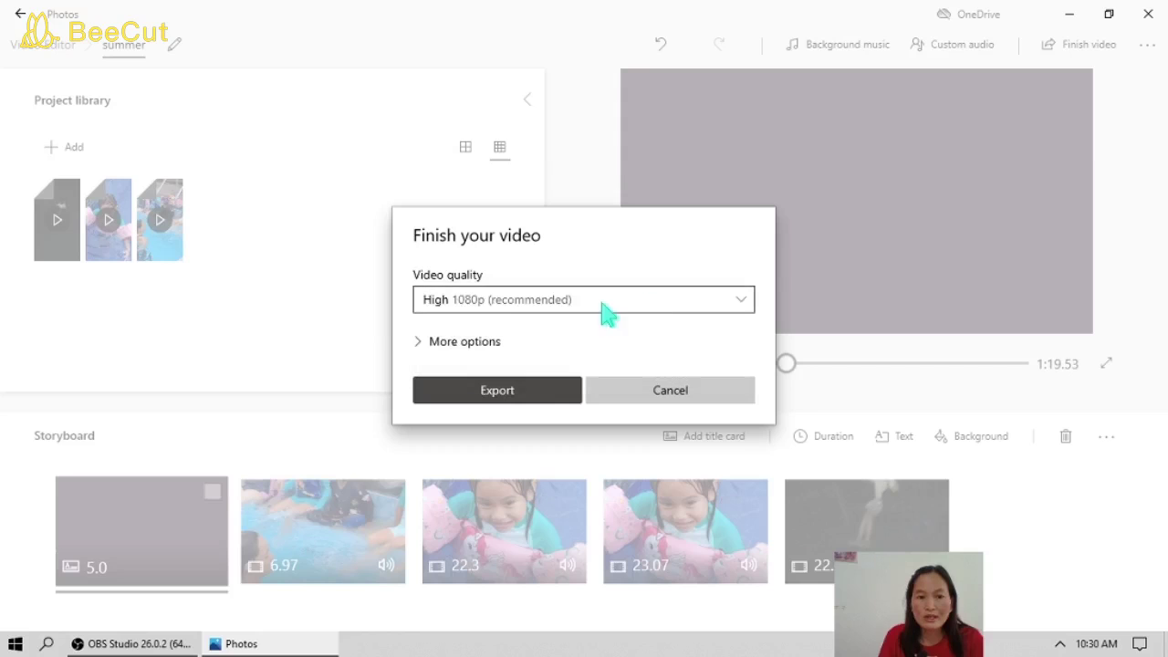
left_click(482, 351)
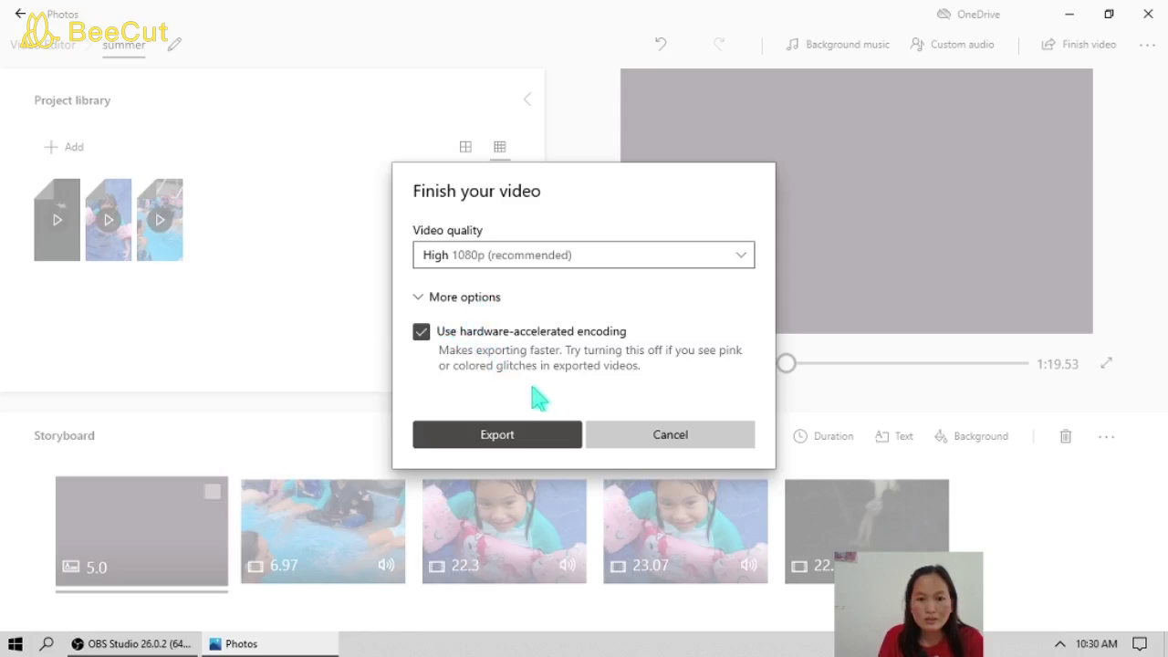
- Export the video to the Downloads folder as a video file named summer, with hardware-accelerated encoding on
left_click(506, 439)
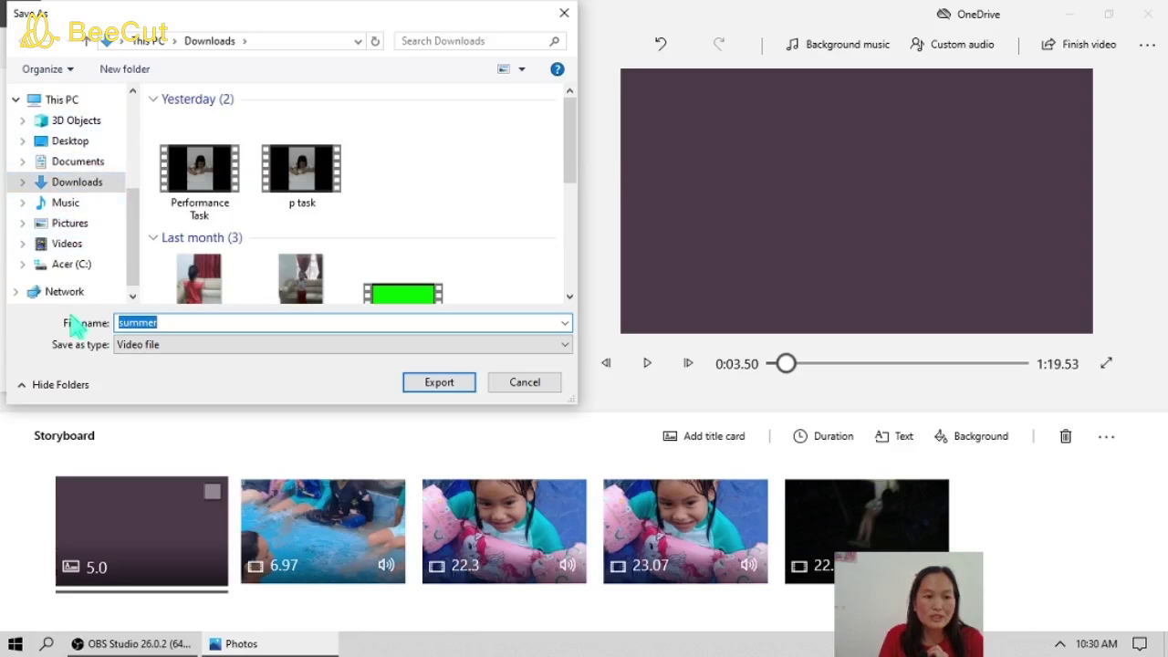
left_click(94, 189)
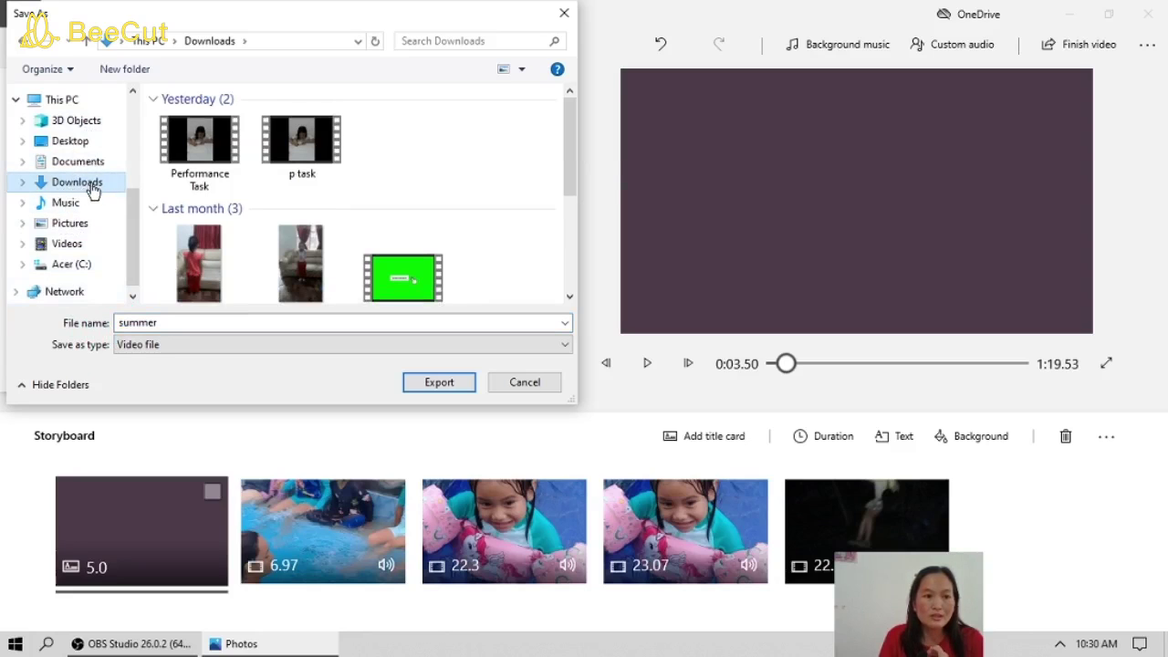
double_click(190, 323)
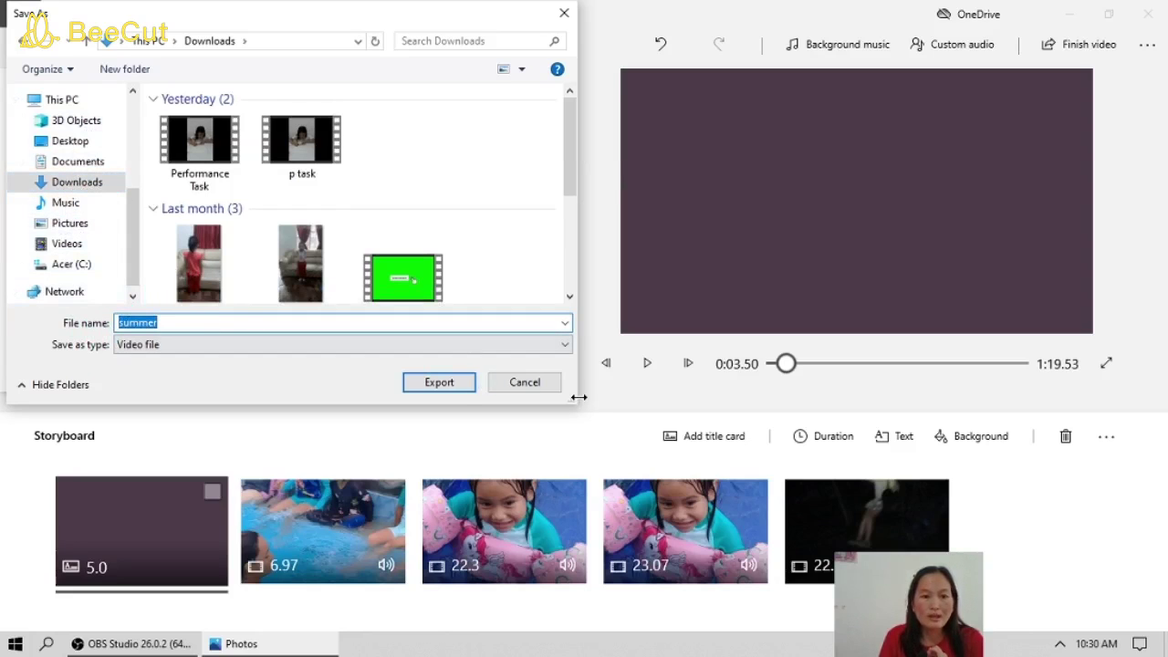
left_click(437, 384)
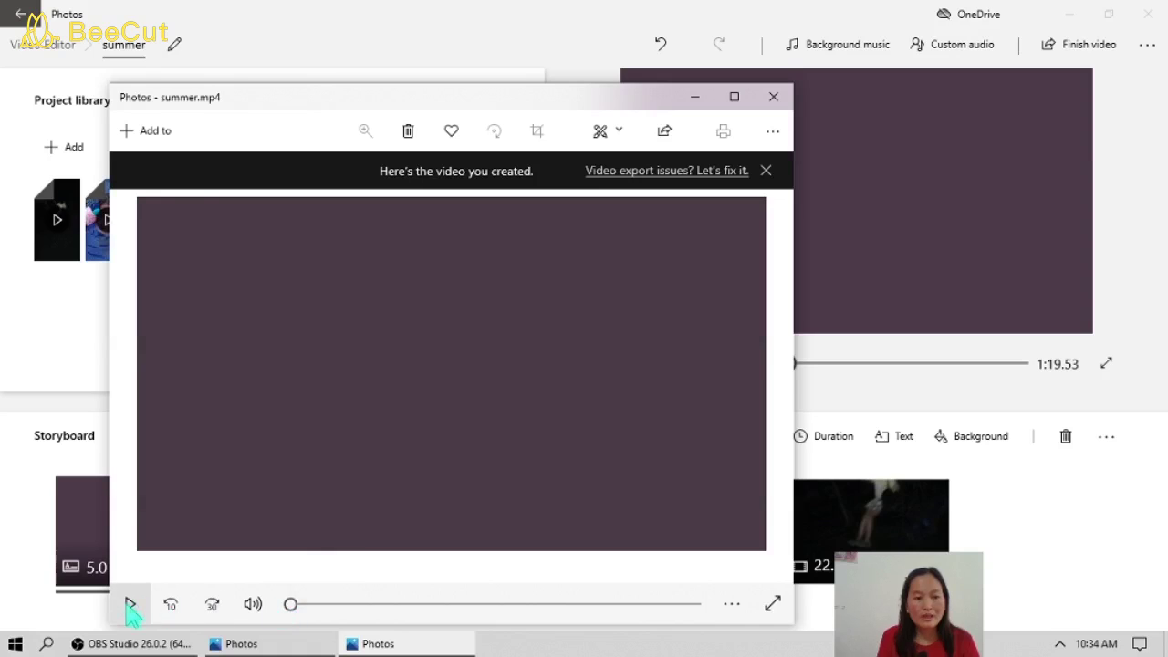
- Play the exported summer.mp4 in a maximized window, skip through its clips to the end and close the player
left_click(129, 606)
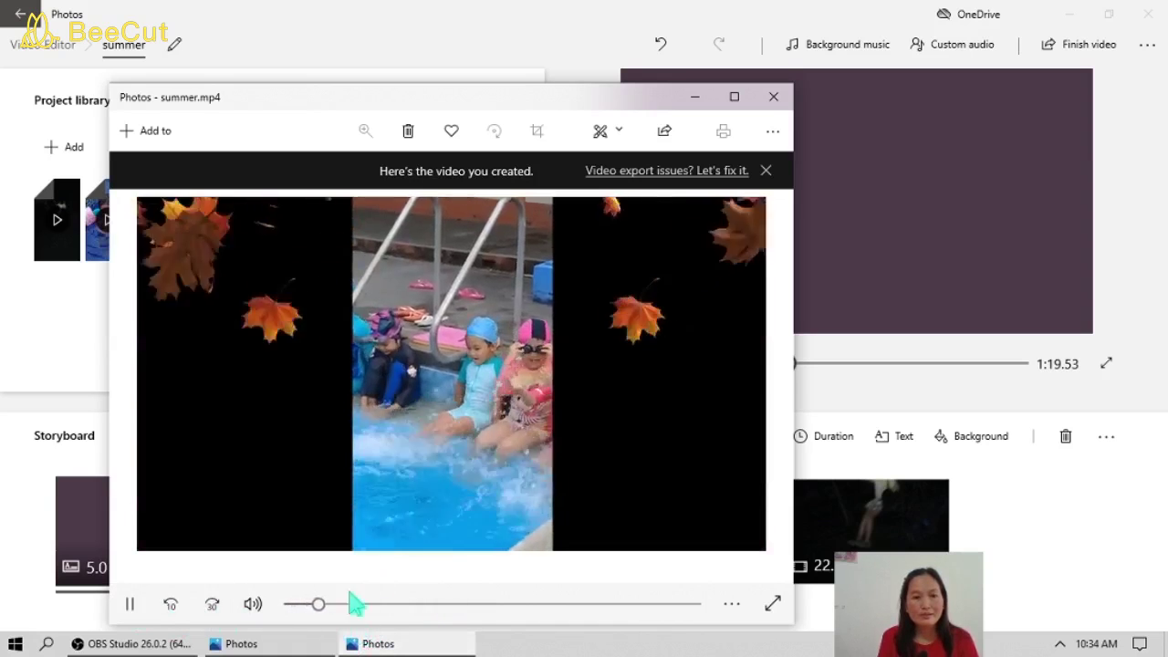
left_click(733, 97)
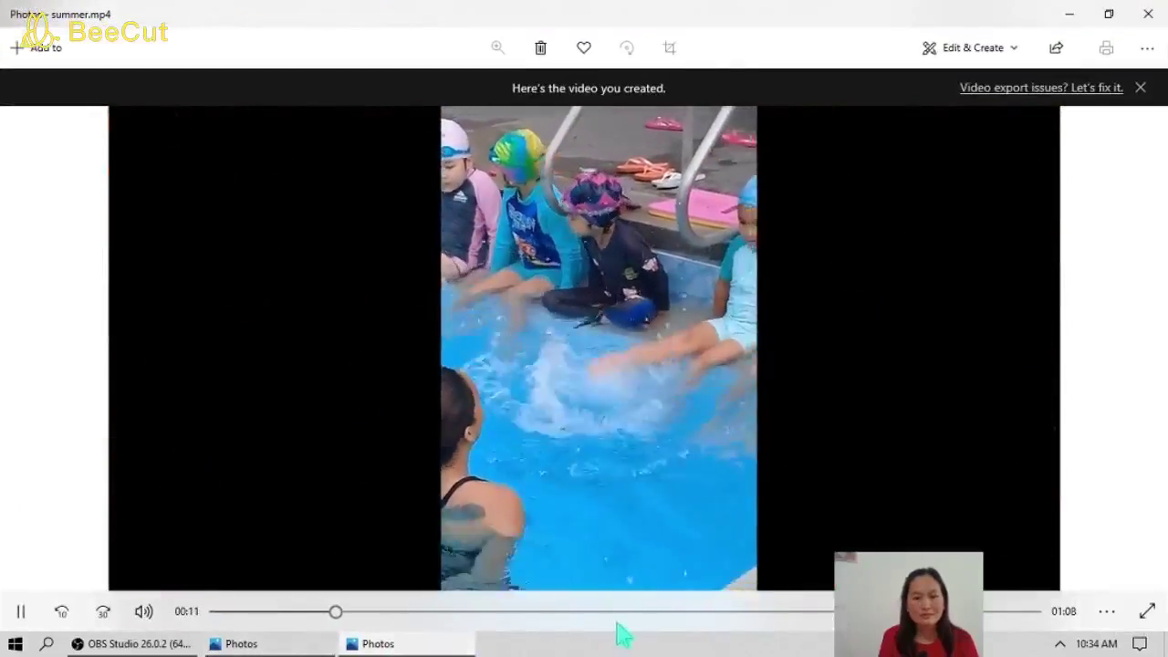
left_click(565, 612)
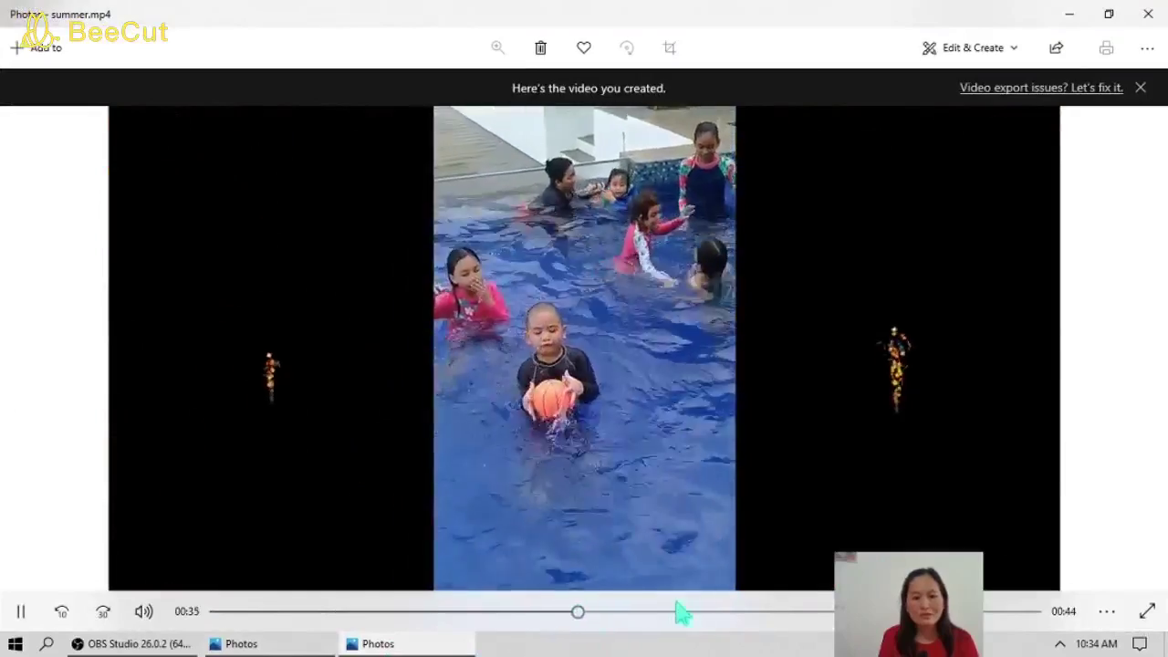
left_click(672, 612)
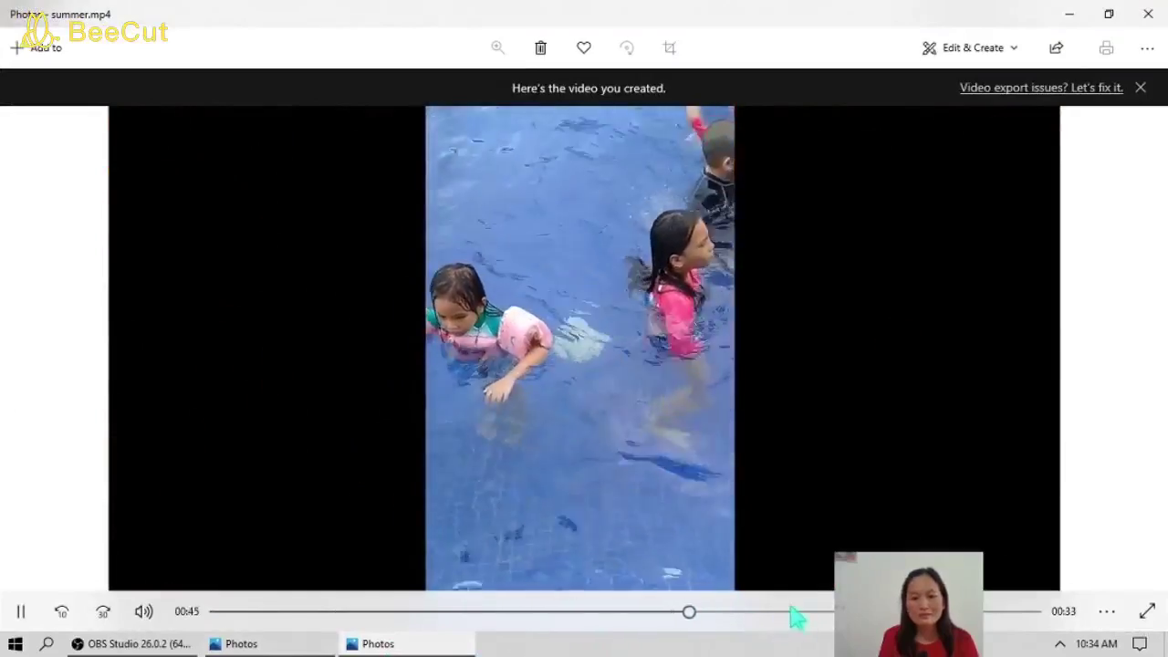
left_click(789, 612)
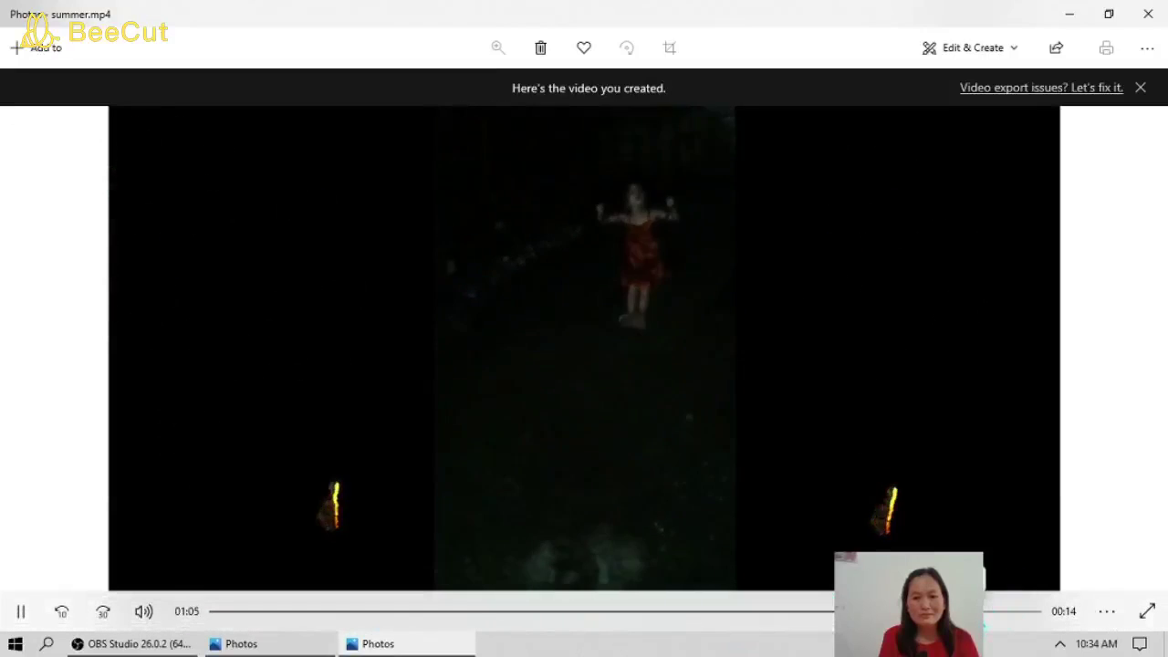
left_click(984, 611)
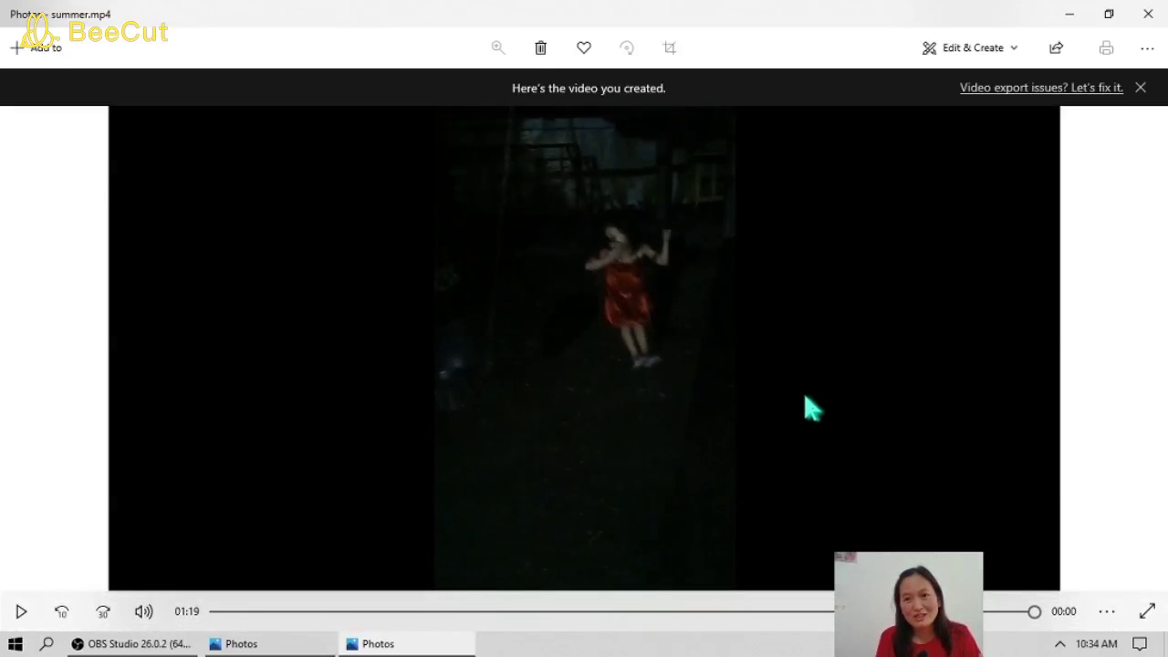
left_click(1145, 20)
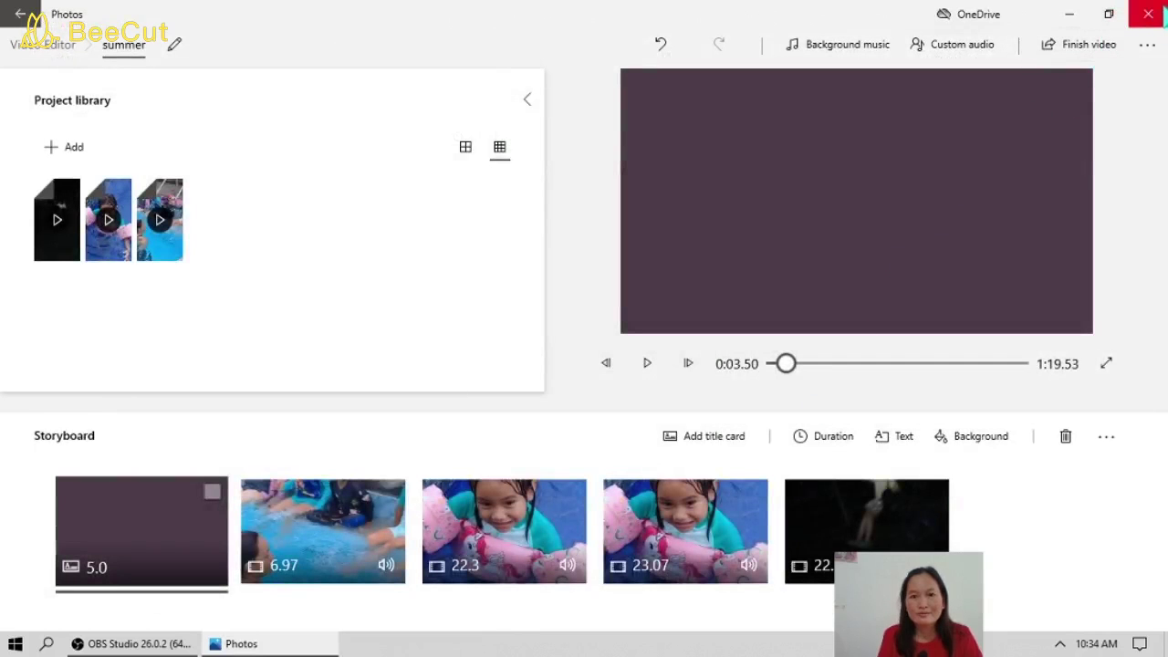